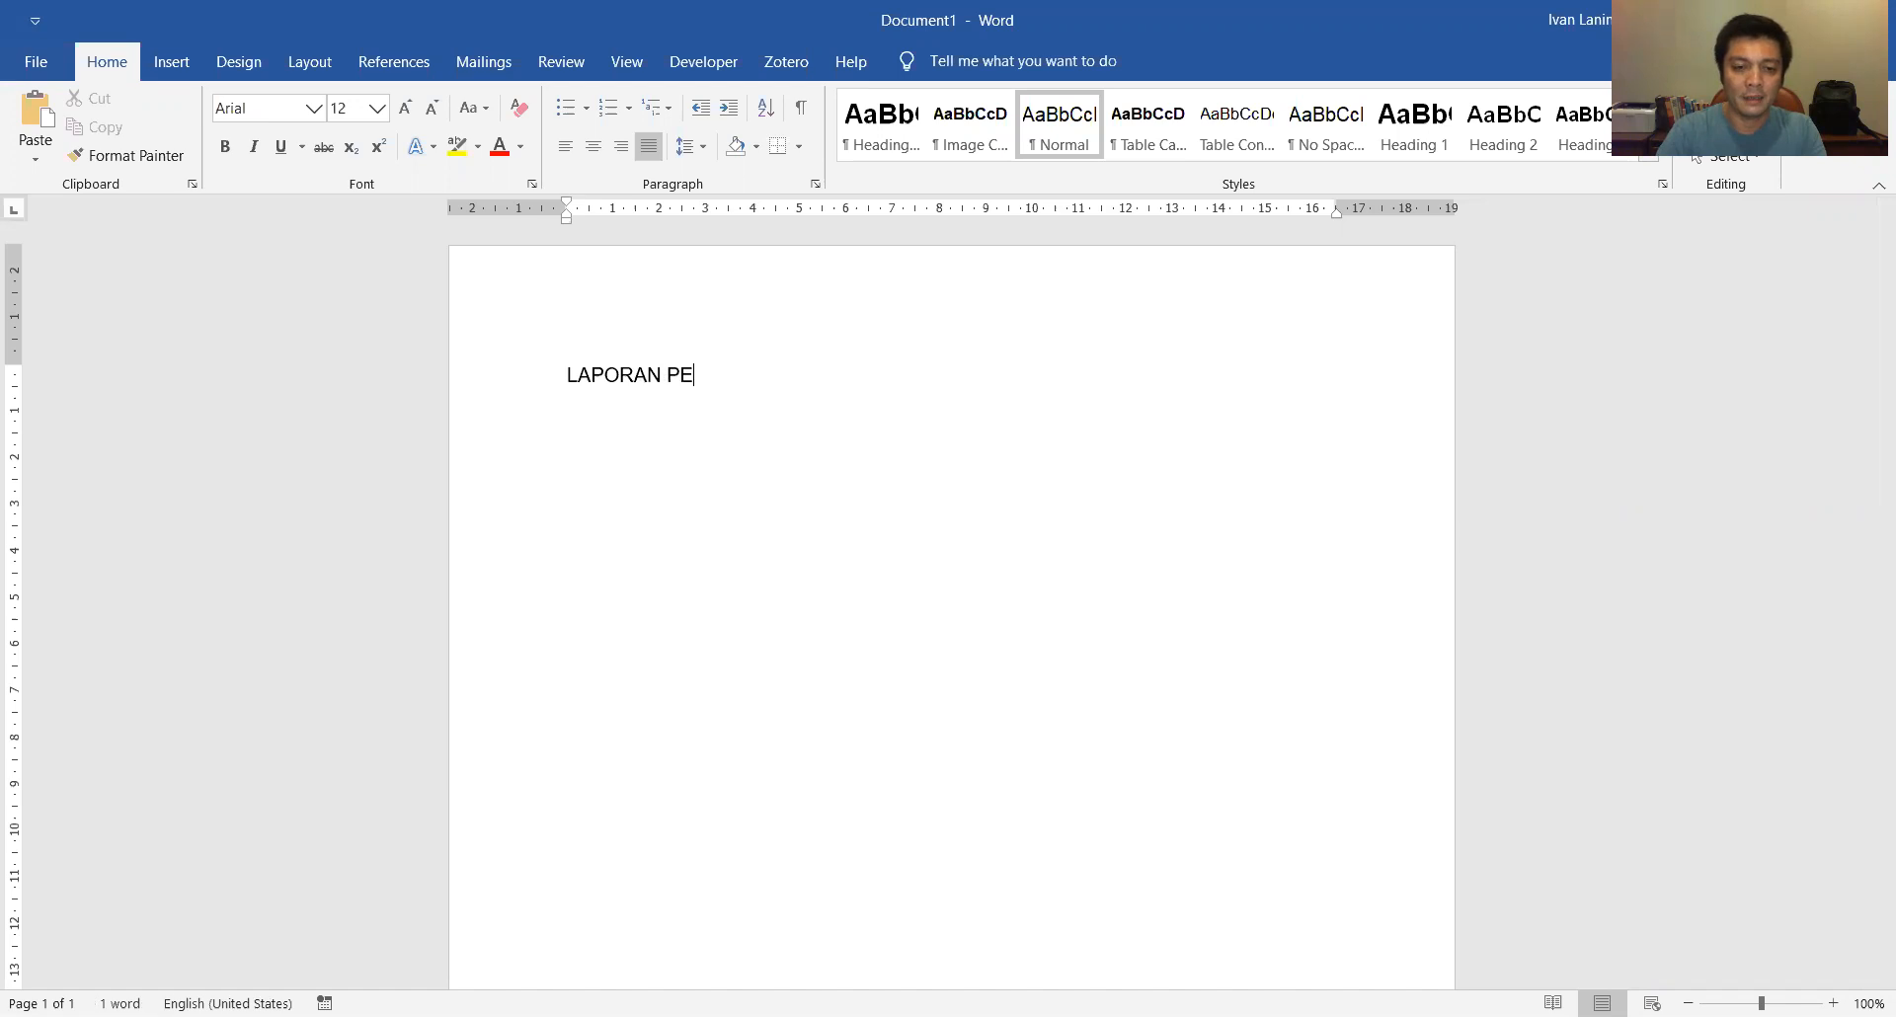
Step: Complete the title line "LAPORAN PELAKSANAAN PEKERJAAN" and apply the Title style to it
{"action": "type", "text": "PEKERJAAN"}
{"action": "key", "text": "Return"}
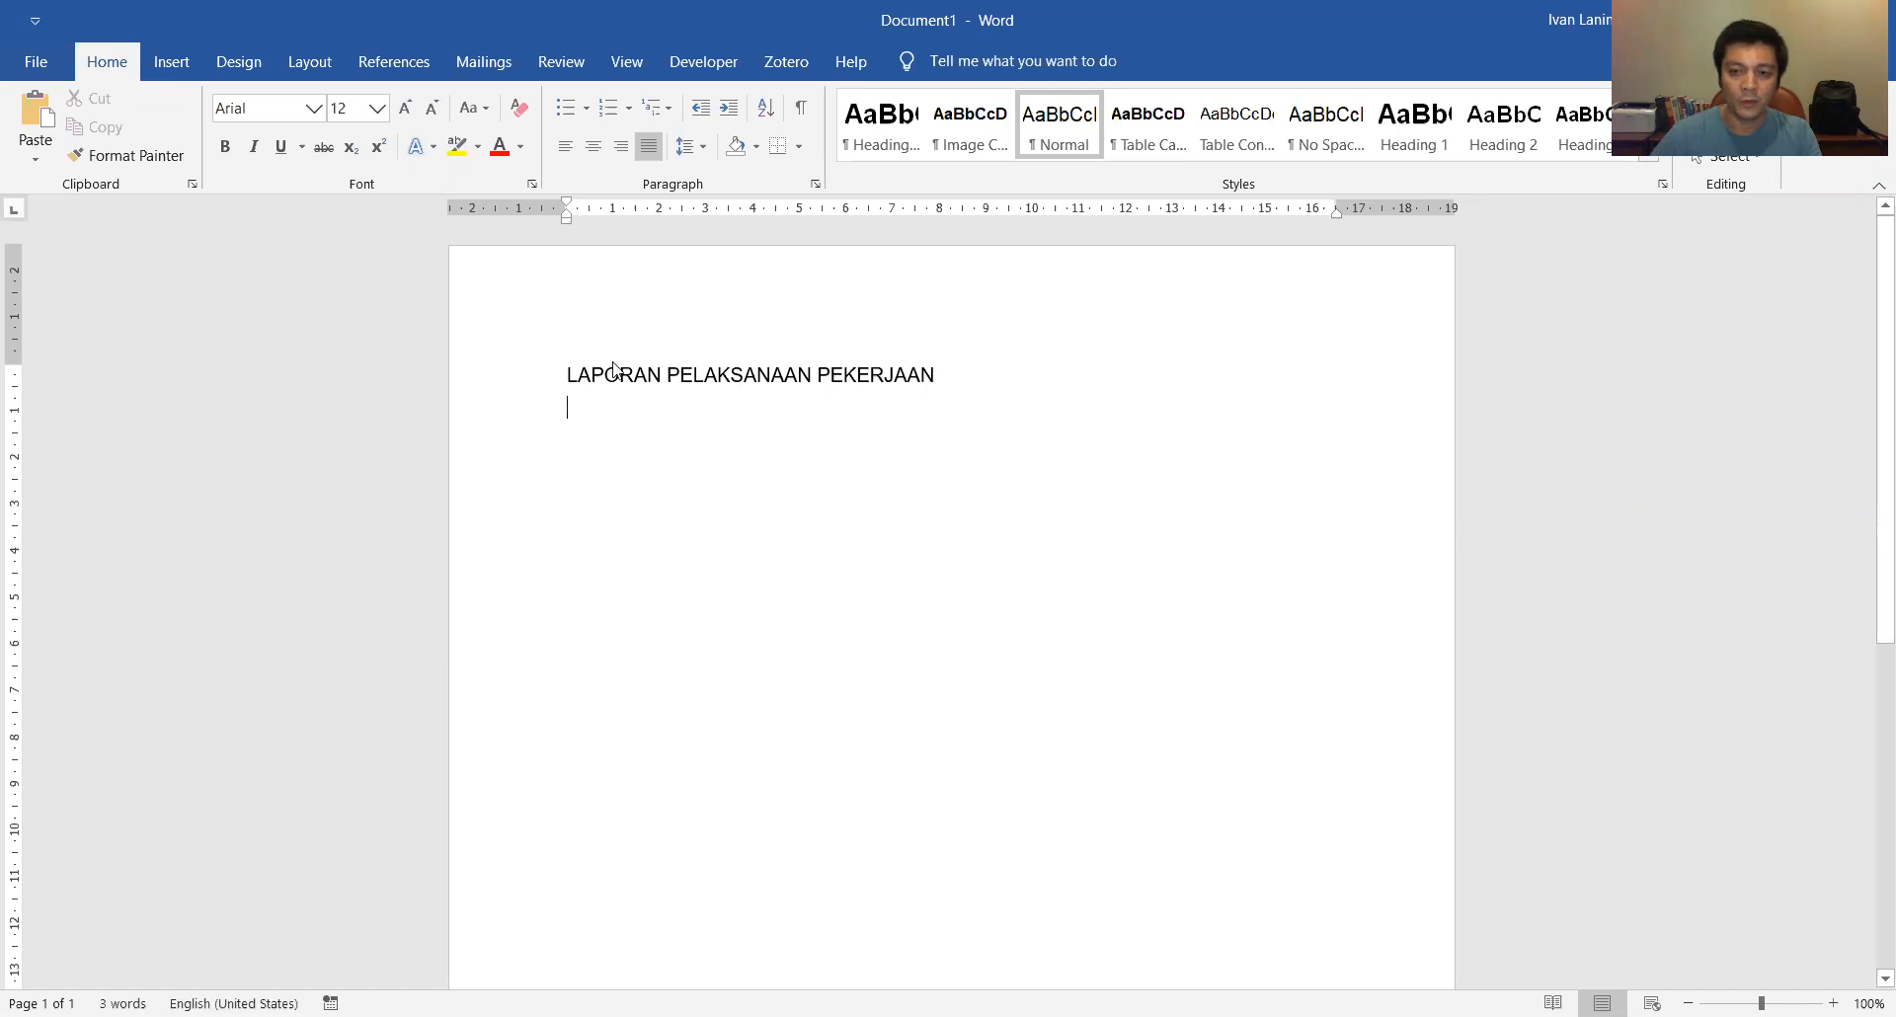
{"action": "key", "text": "shift+Up"}
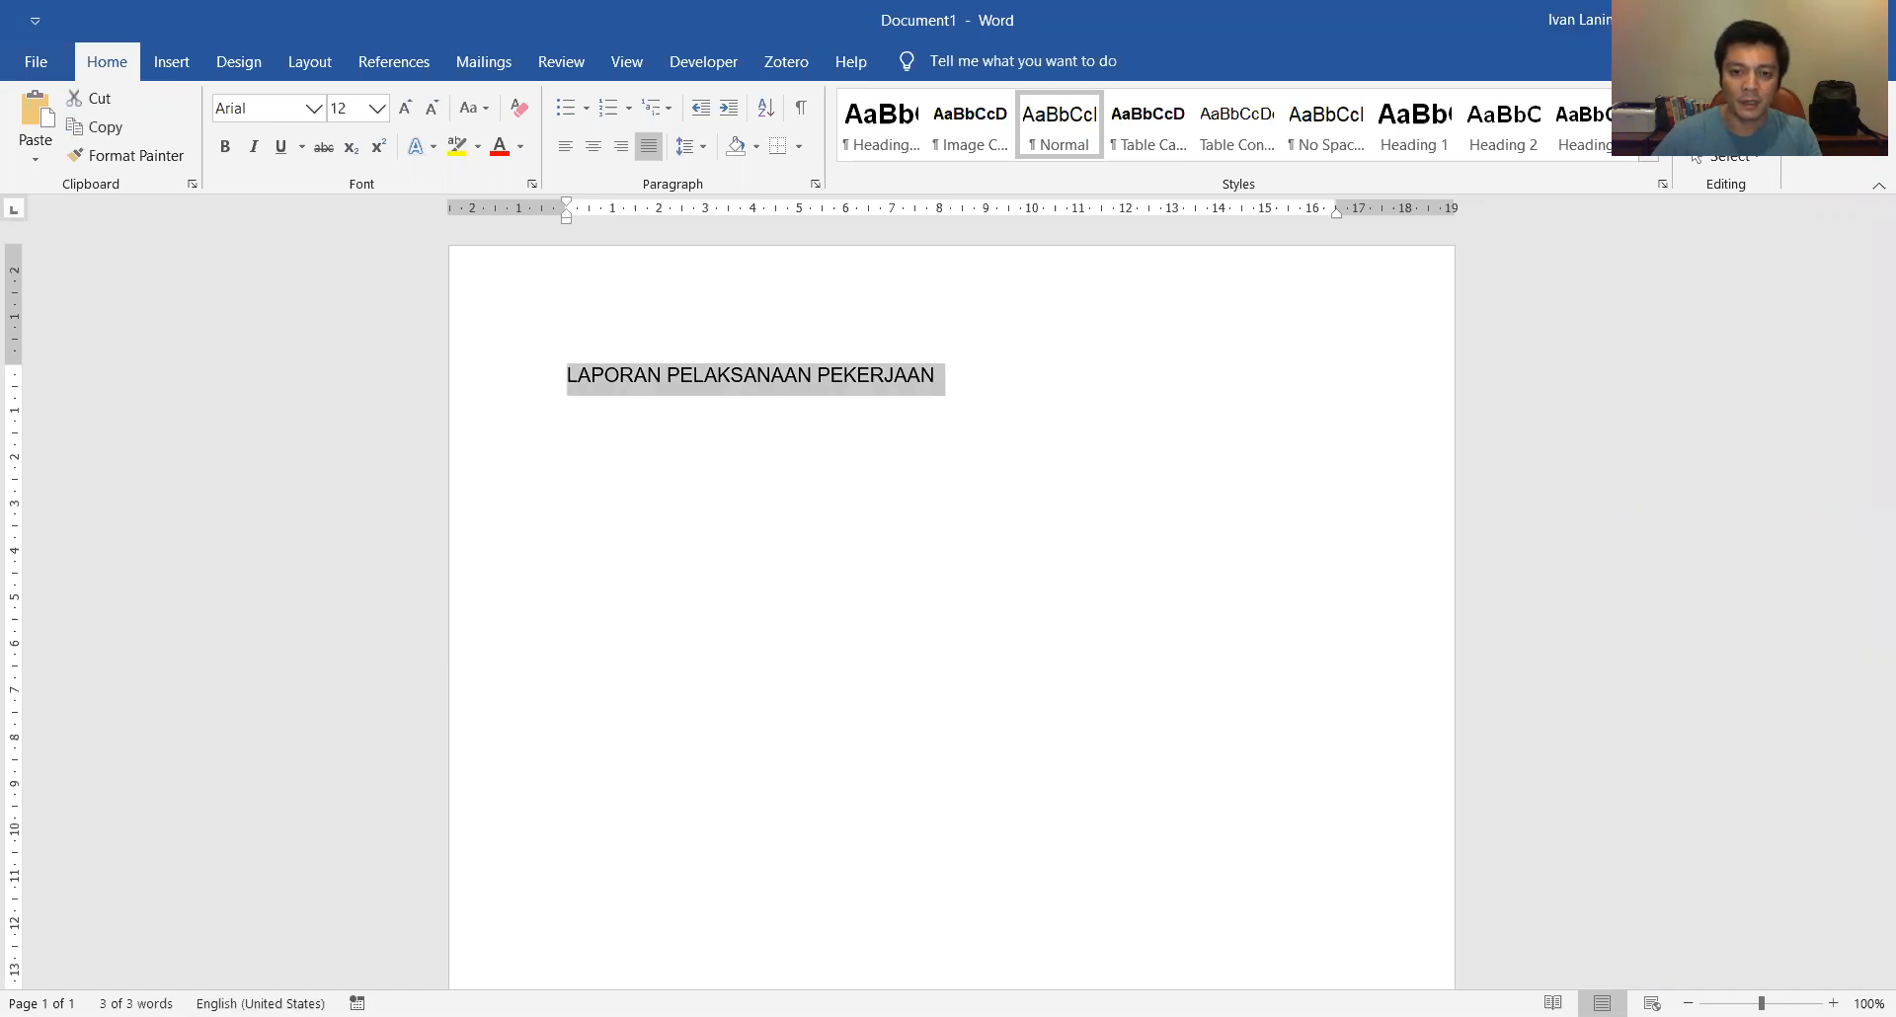
{"action": "left_click", "coordinate": [1665, 192]}
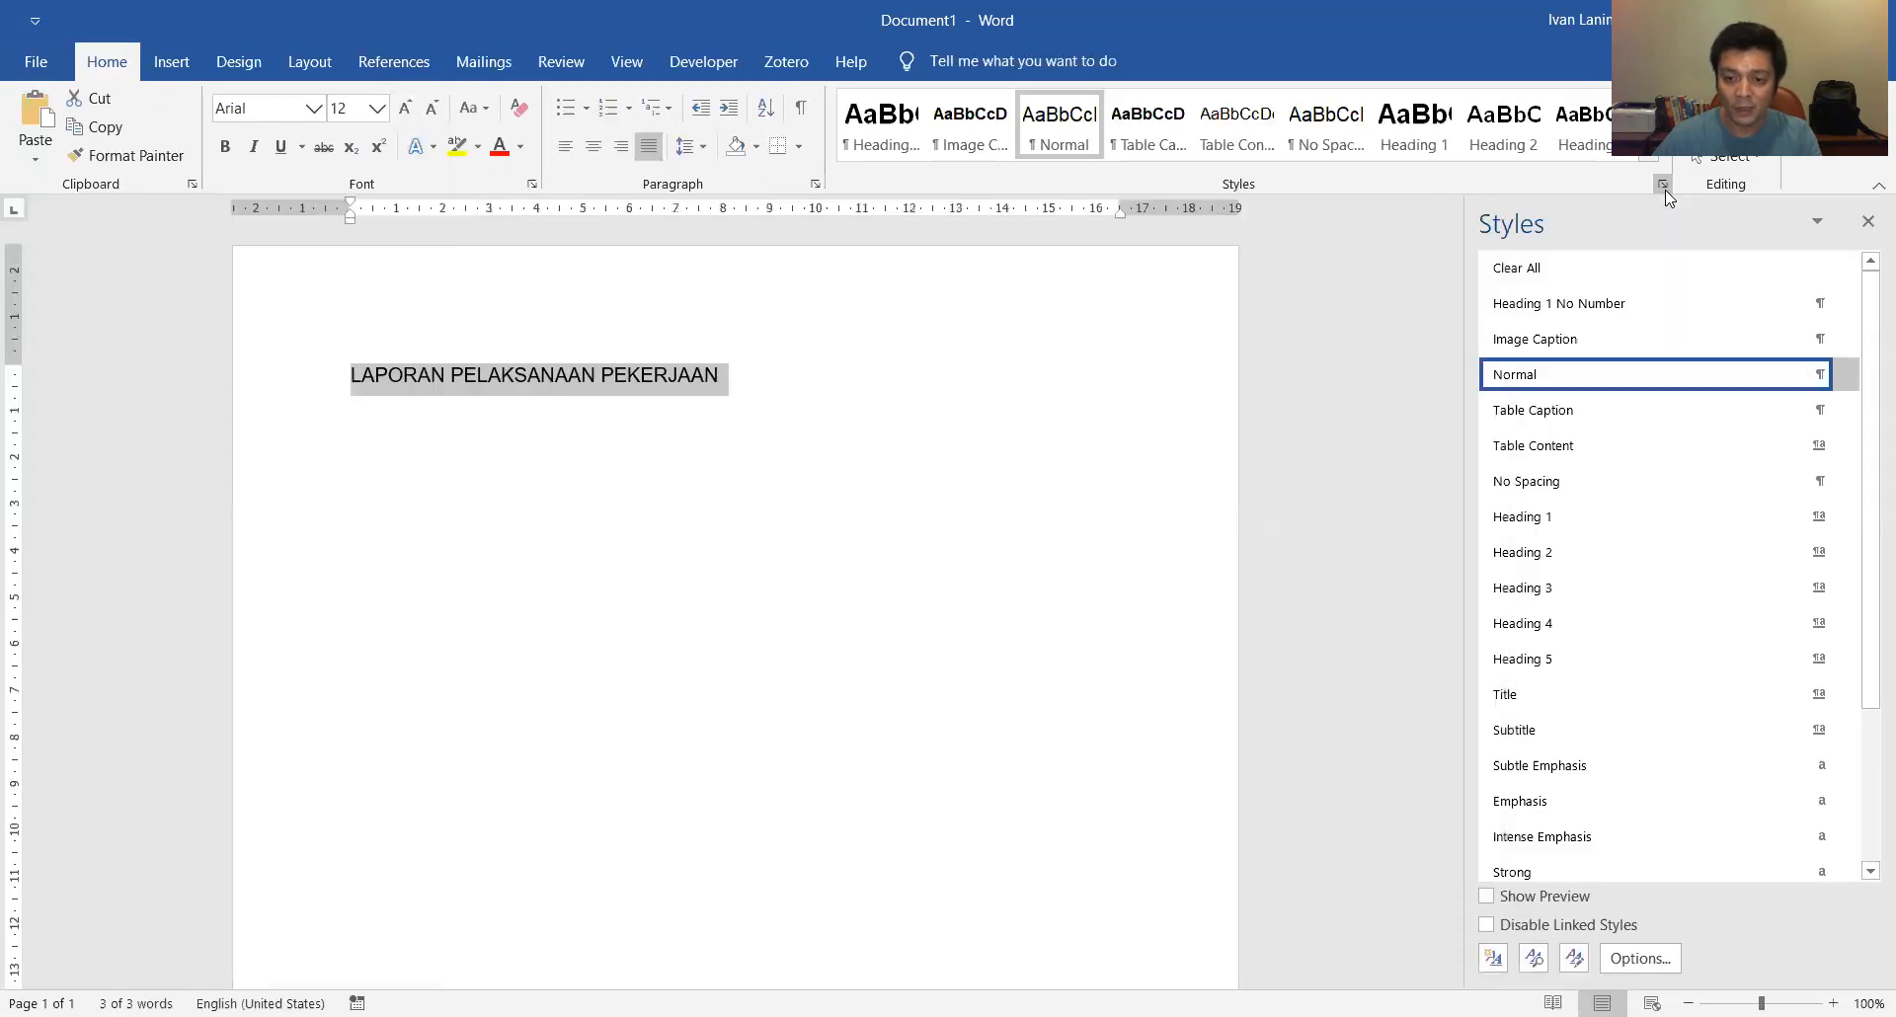
{"action": "left_click", "coordinate": [1527, 698]}
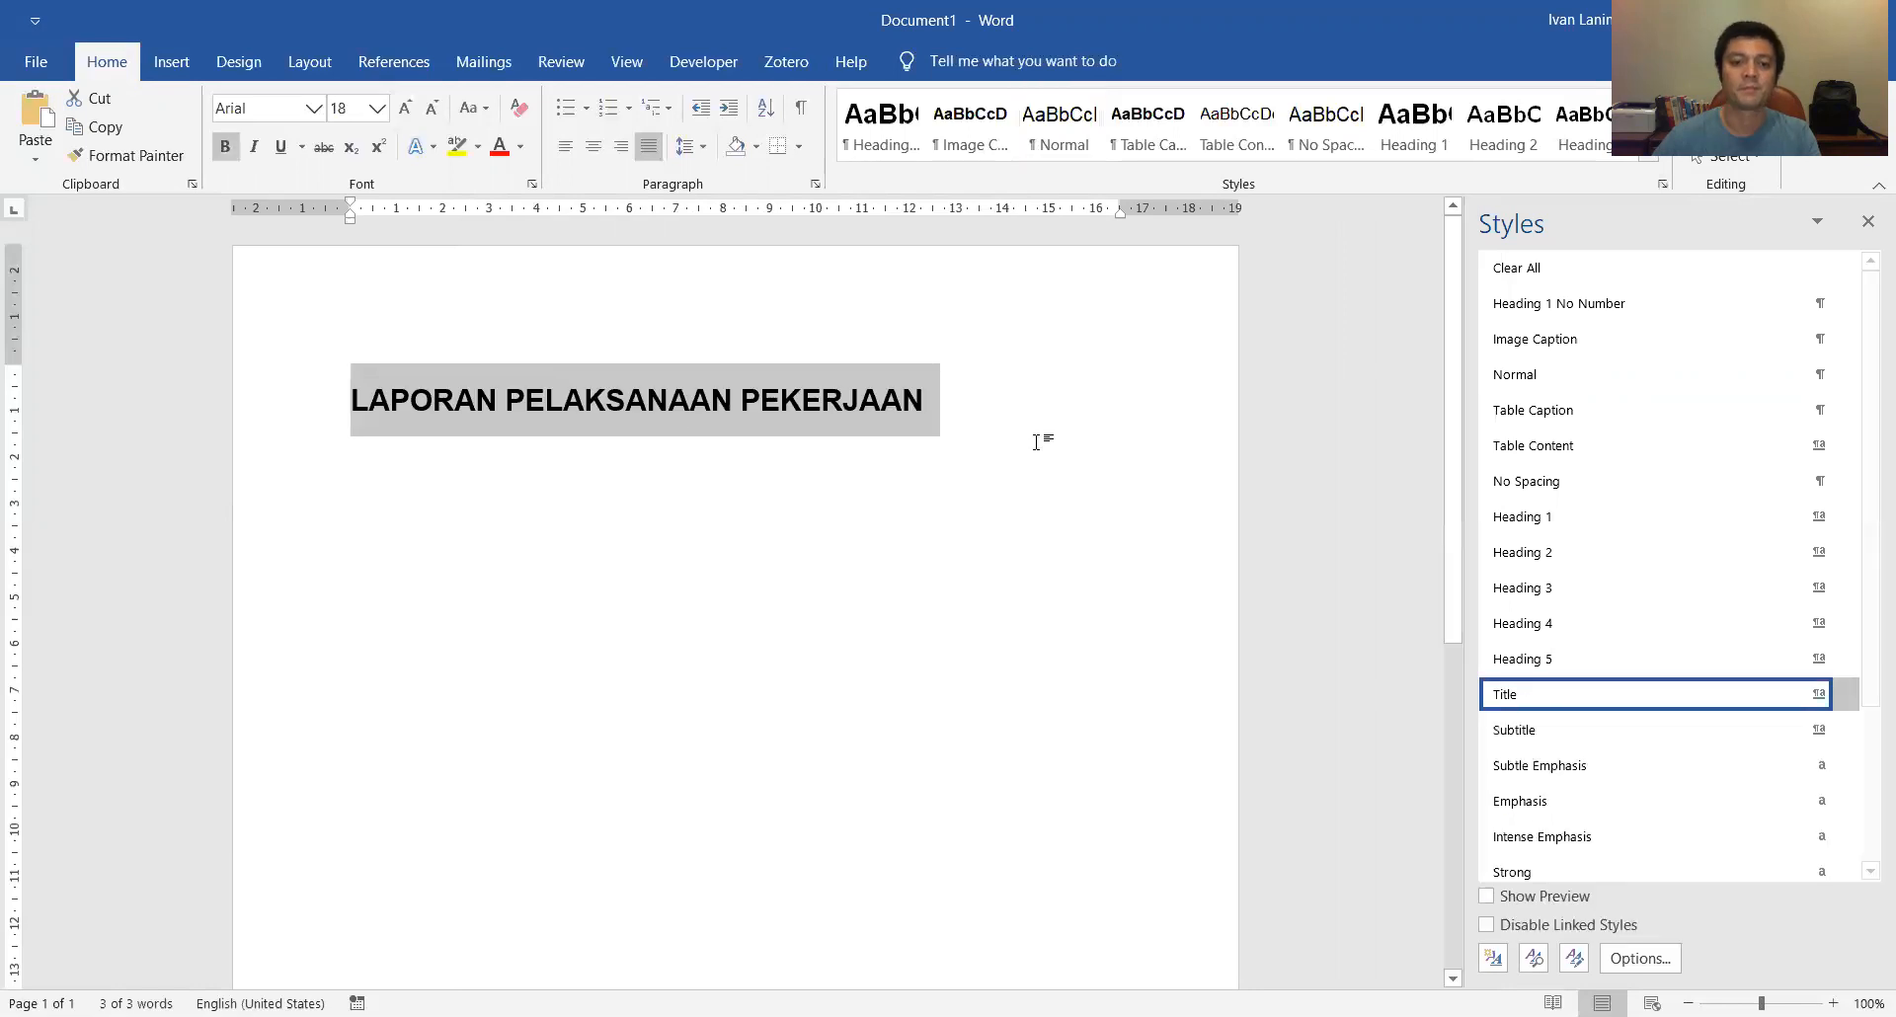
{"action": "left_click", "coordinate": [1008, 386]}
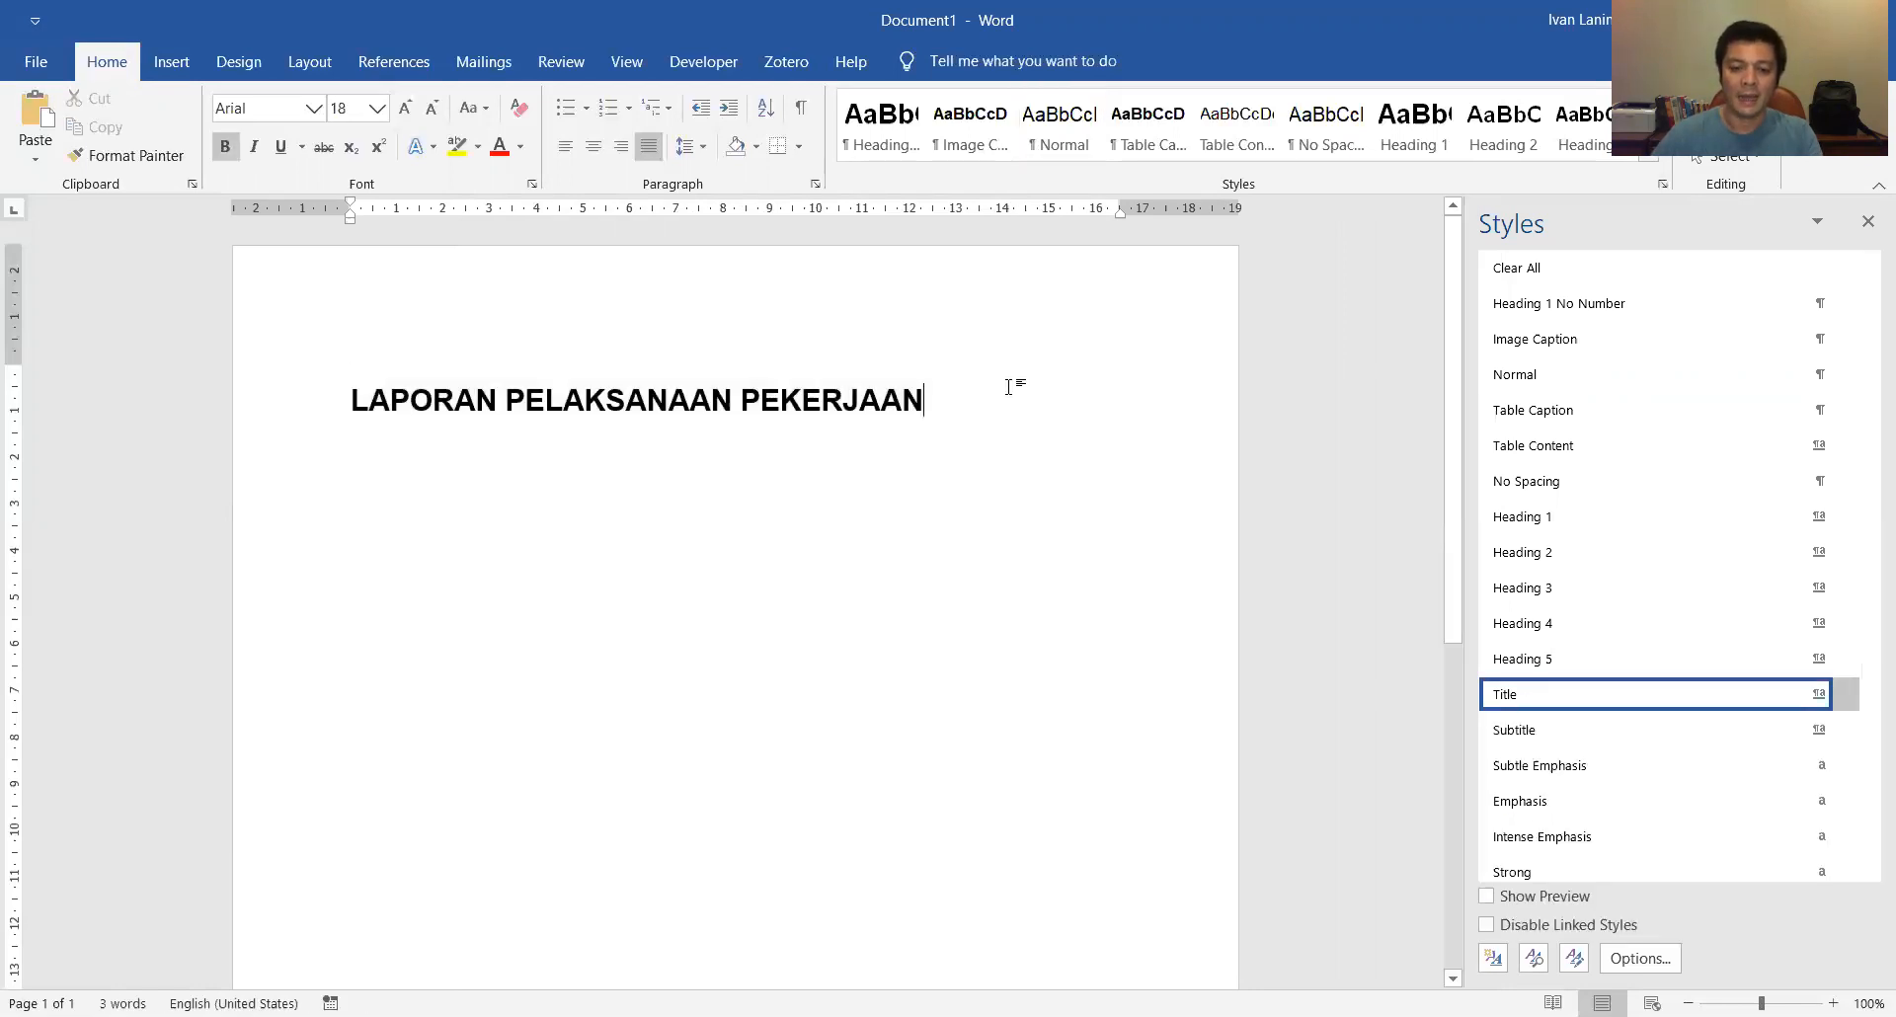
Step: Add a next-page section break below the title and enter "DAFTAR ISI" on the new page
{"action": "key", "text": "Return"}
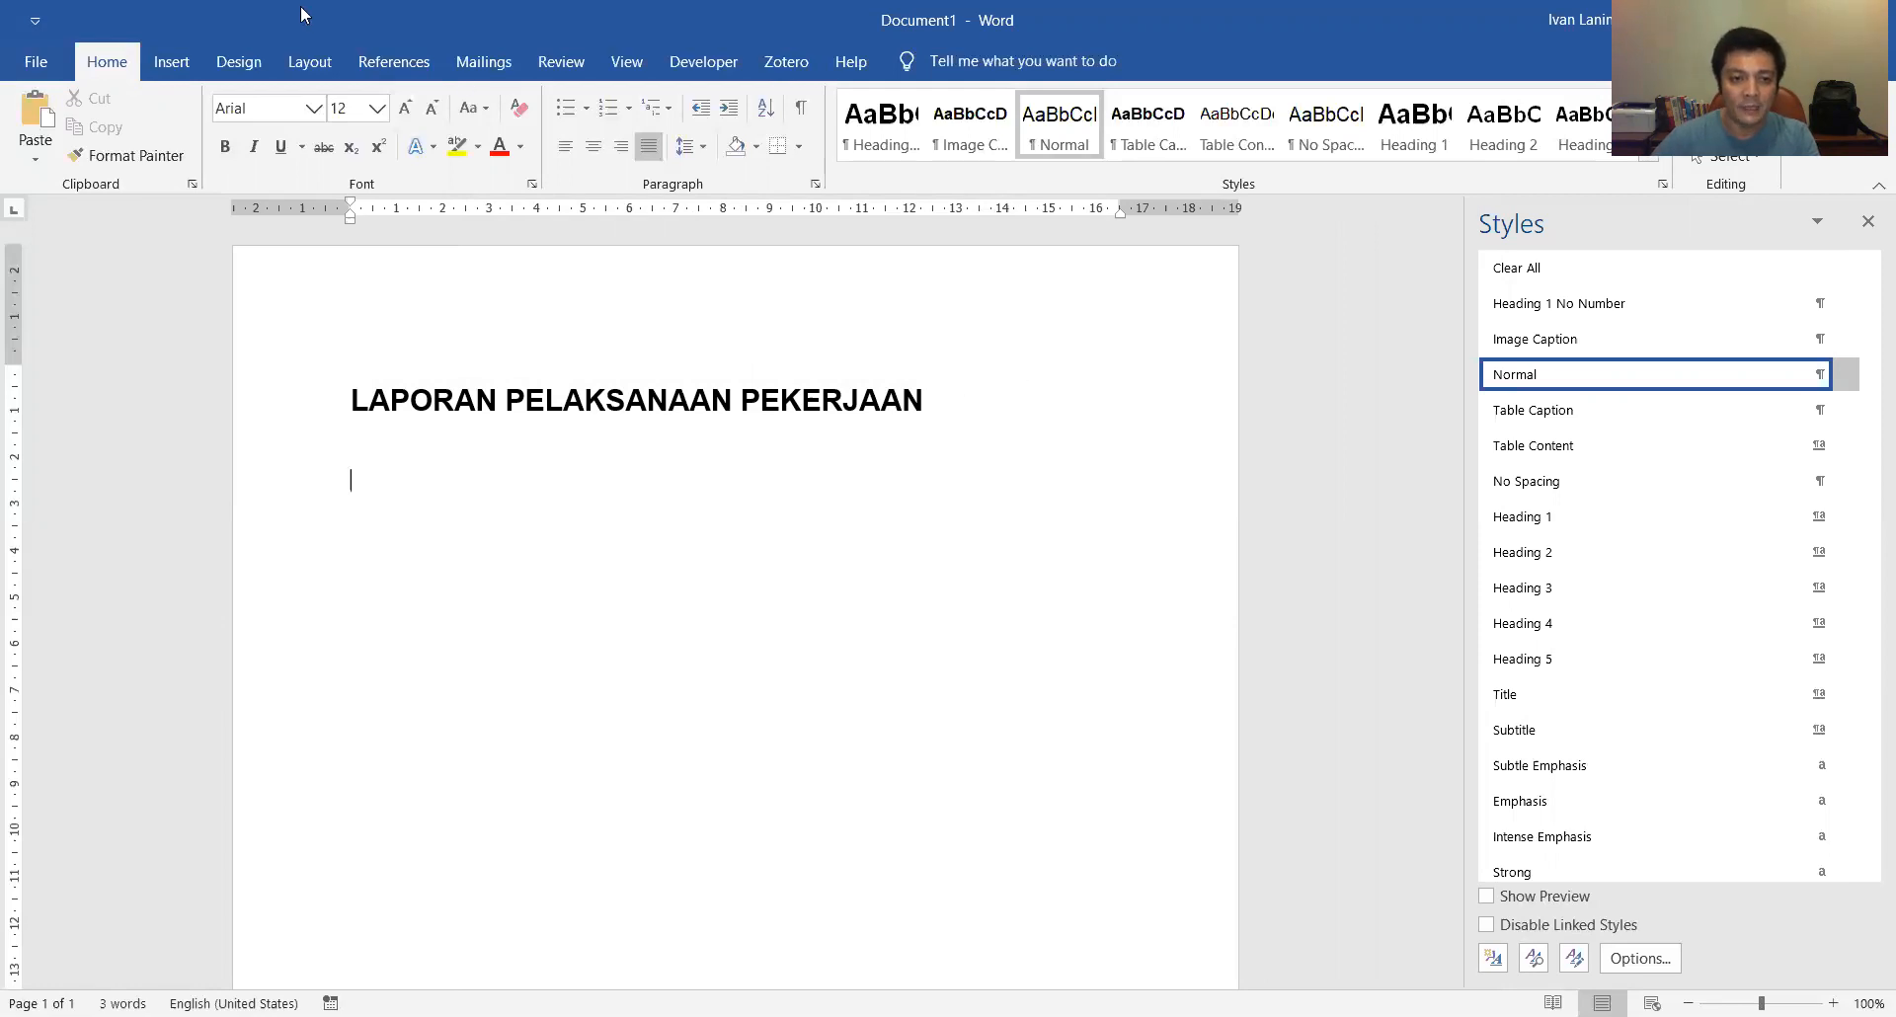
{"action": "left_click", "coordinate": [307, 63]}
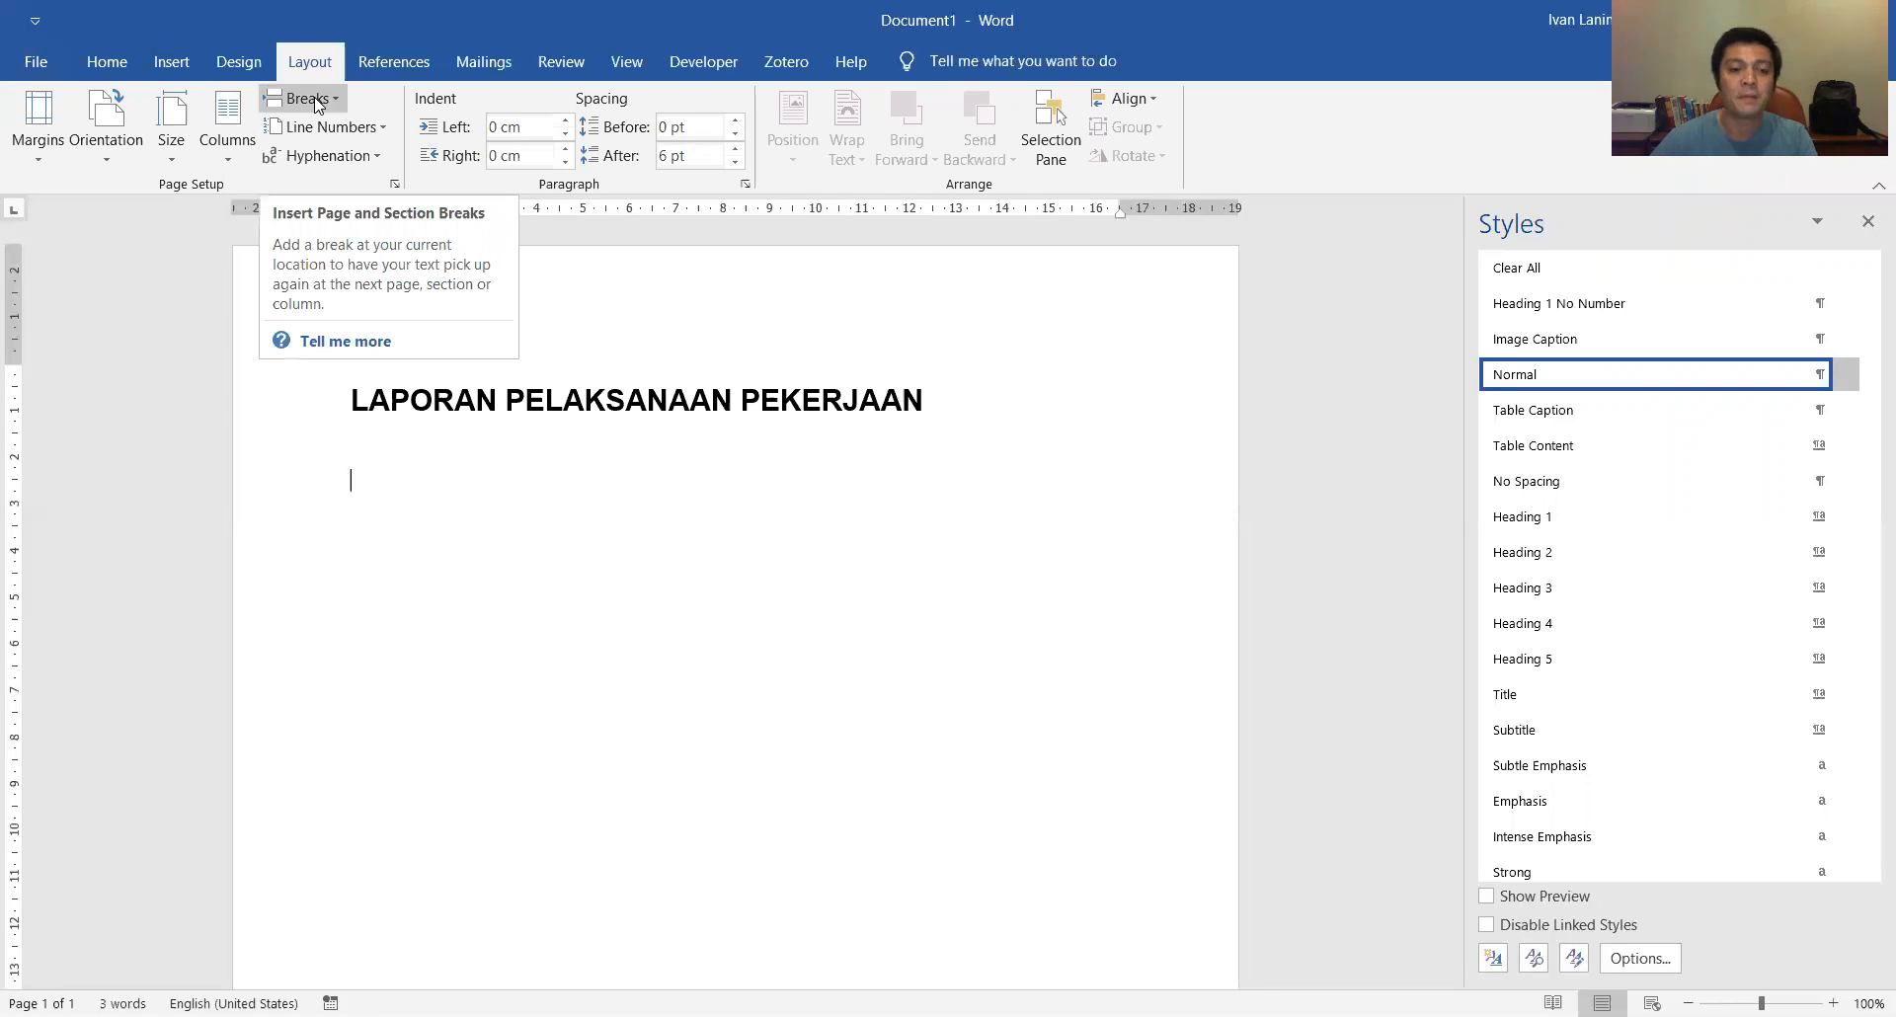
{"action": "left_click", "coordinate": [317, 101]}
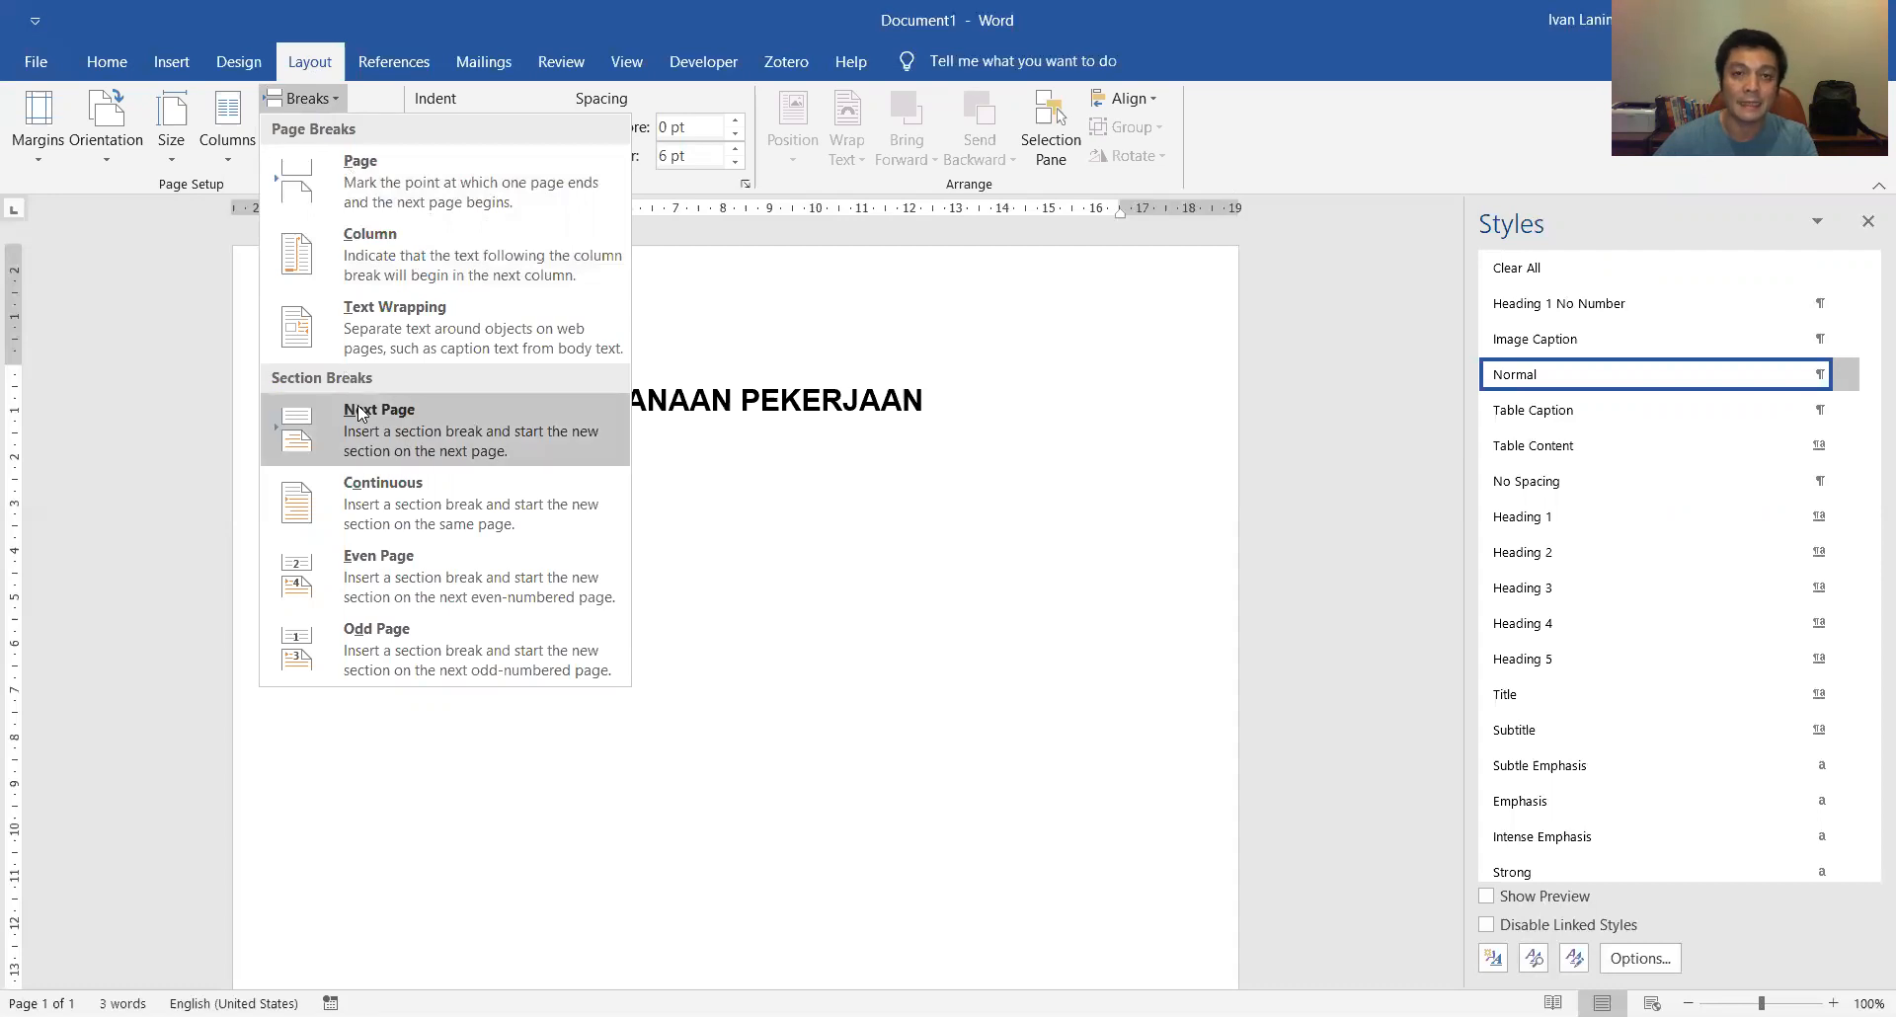
{"action": "left_click", "coordinate": [409, 441]}
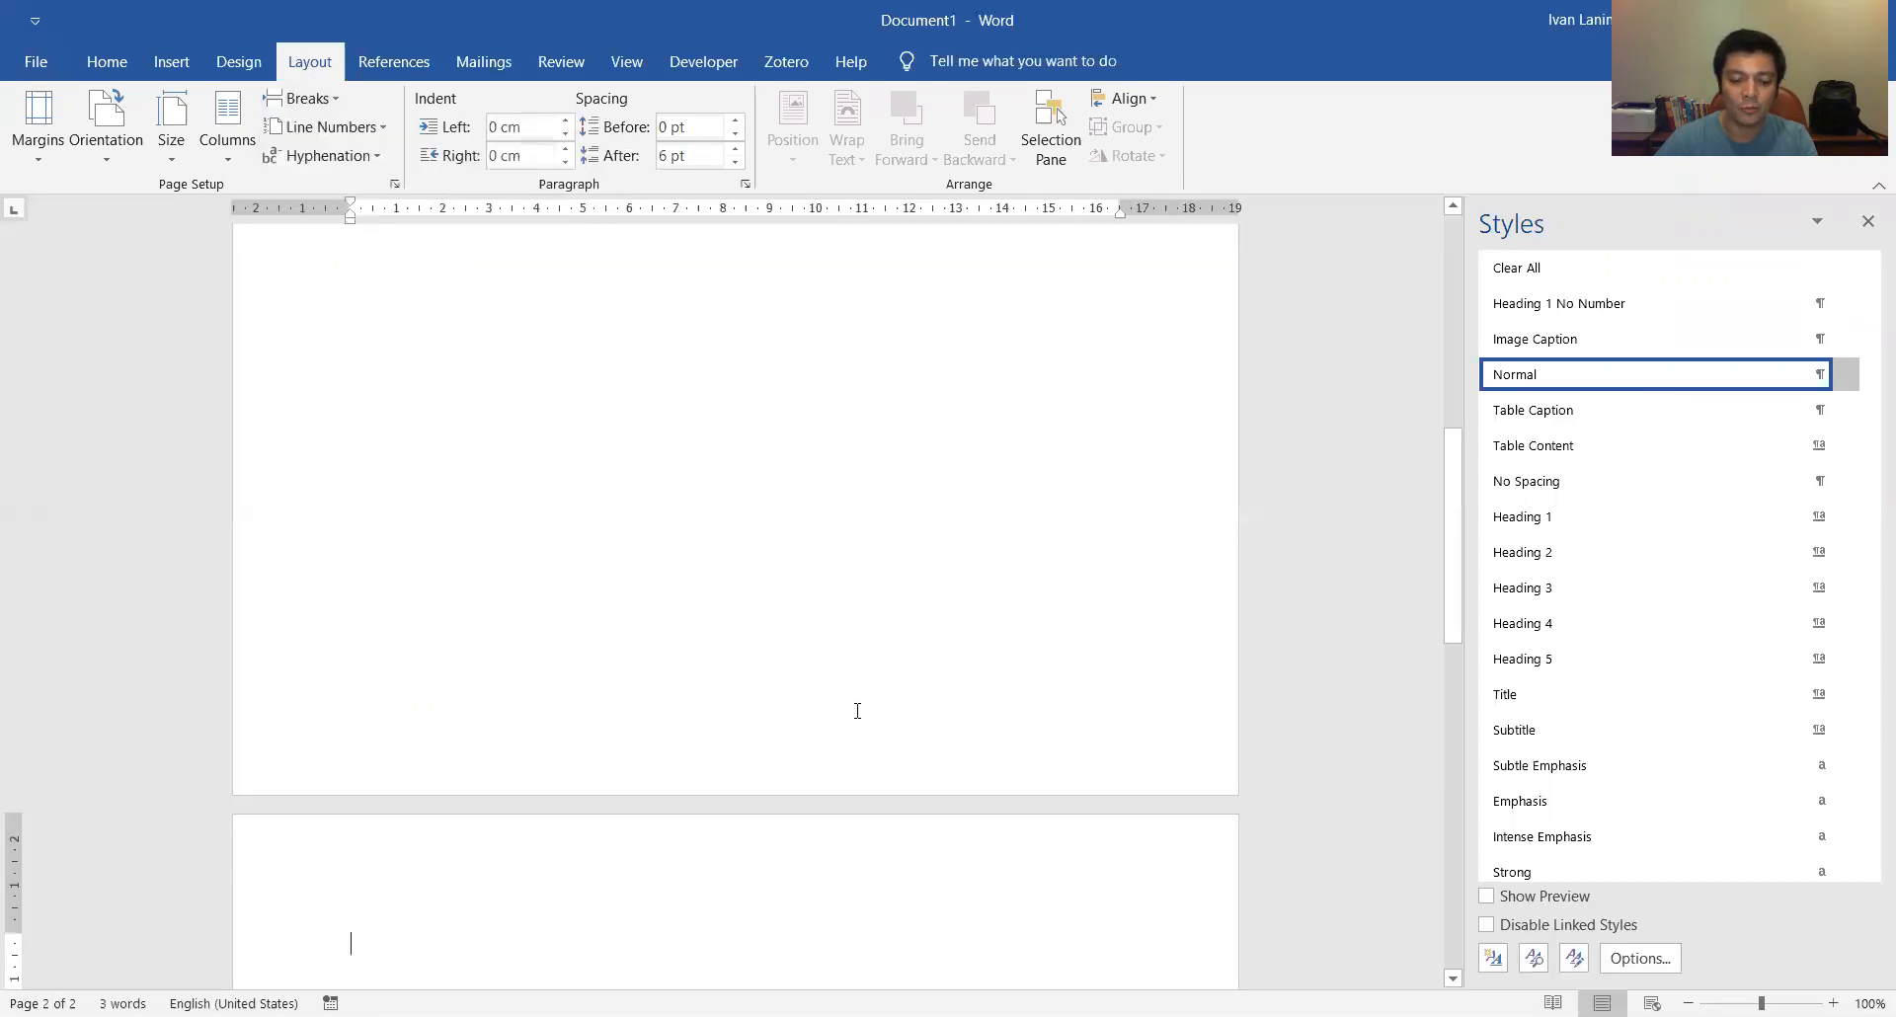
{"action": "type", "text": "DAFTAR ISI"}
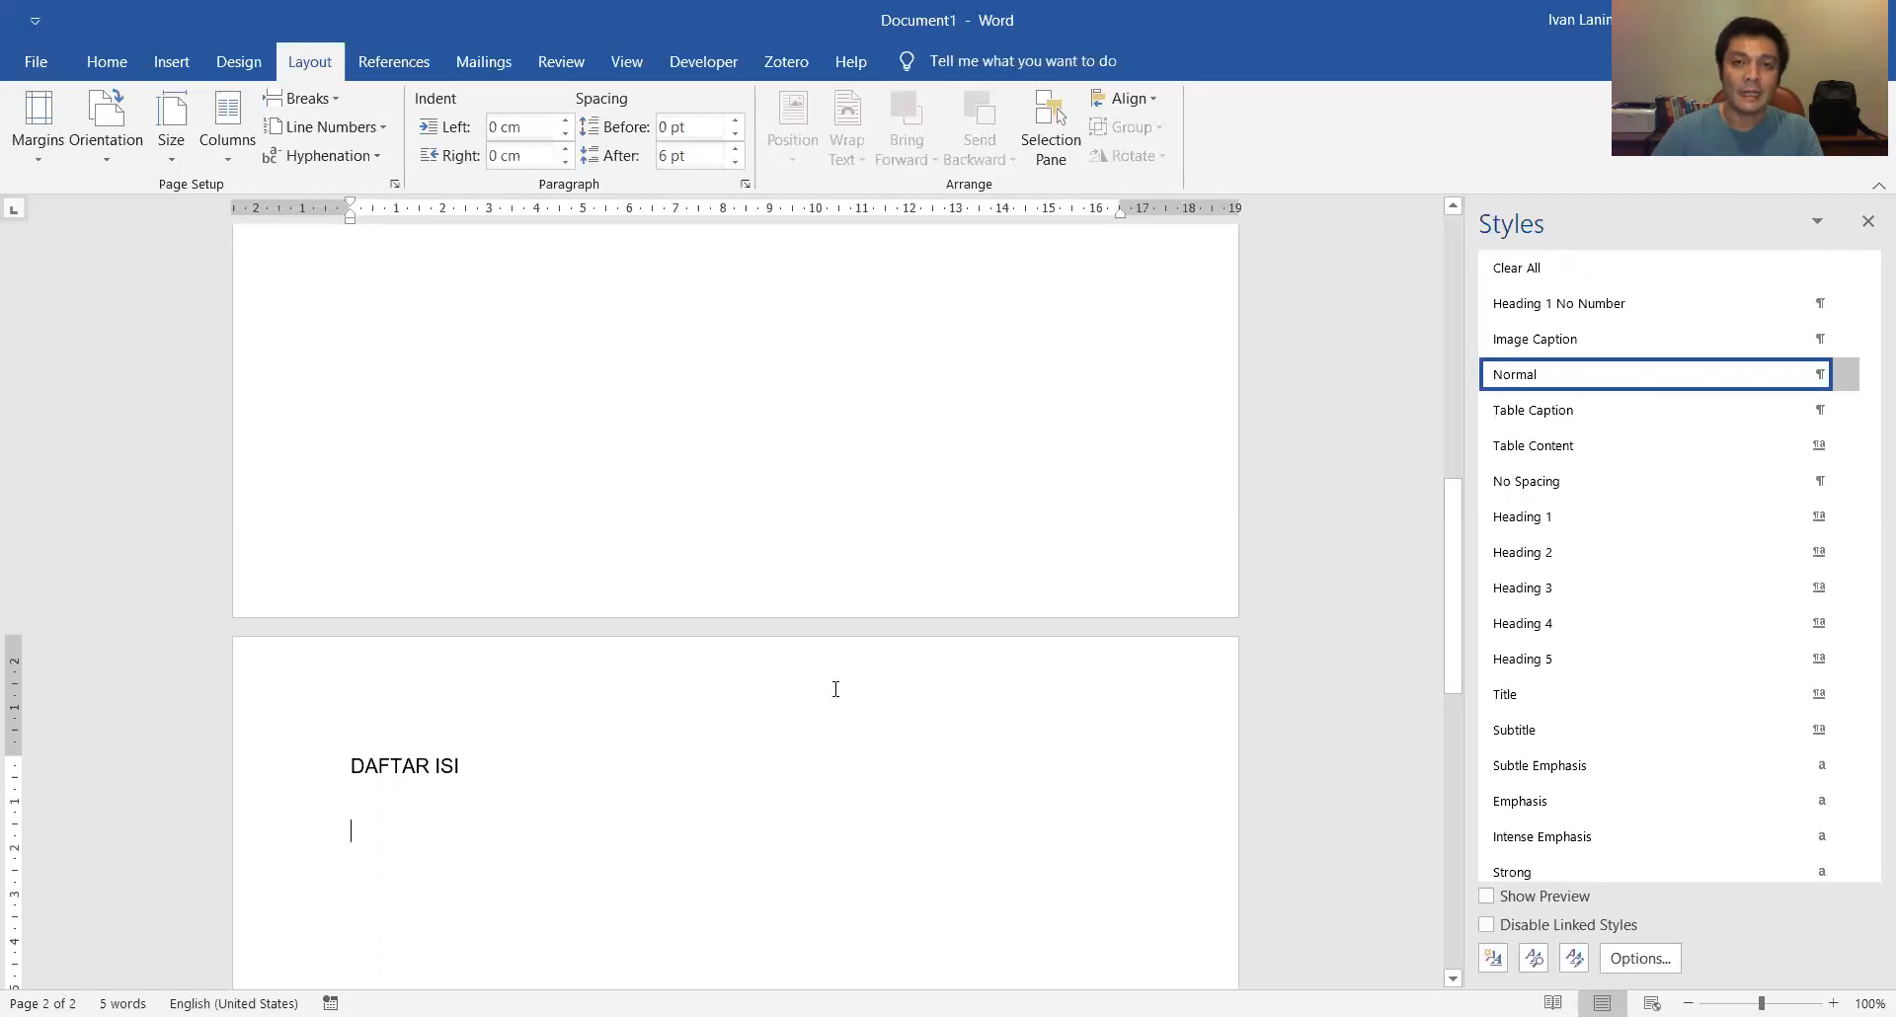
Step: Add a next-page section break after "DAFTAR ISI" and enter "PENDAHULUAN", "PEMBAHASAN" and "PENUTUP" as separate paragraphs on the new page
{"action": "left_click", "coordinate": [329, 96]}
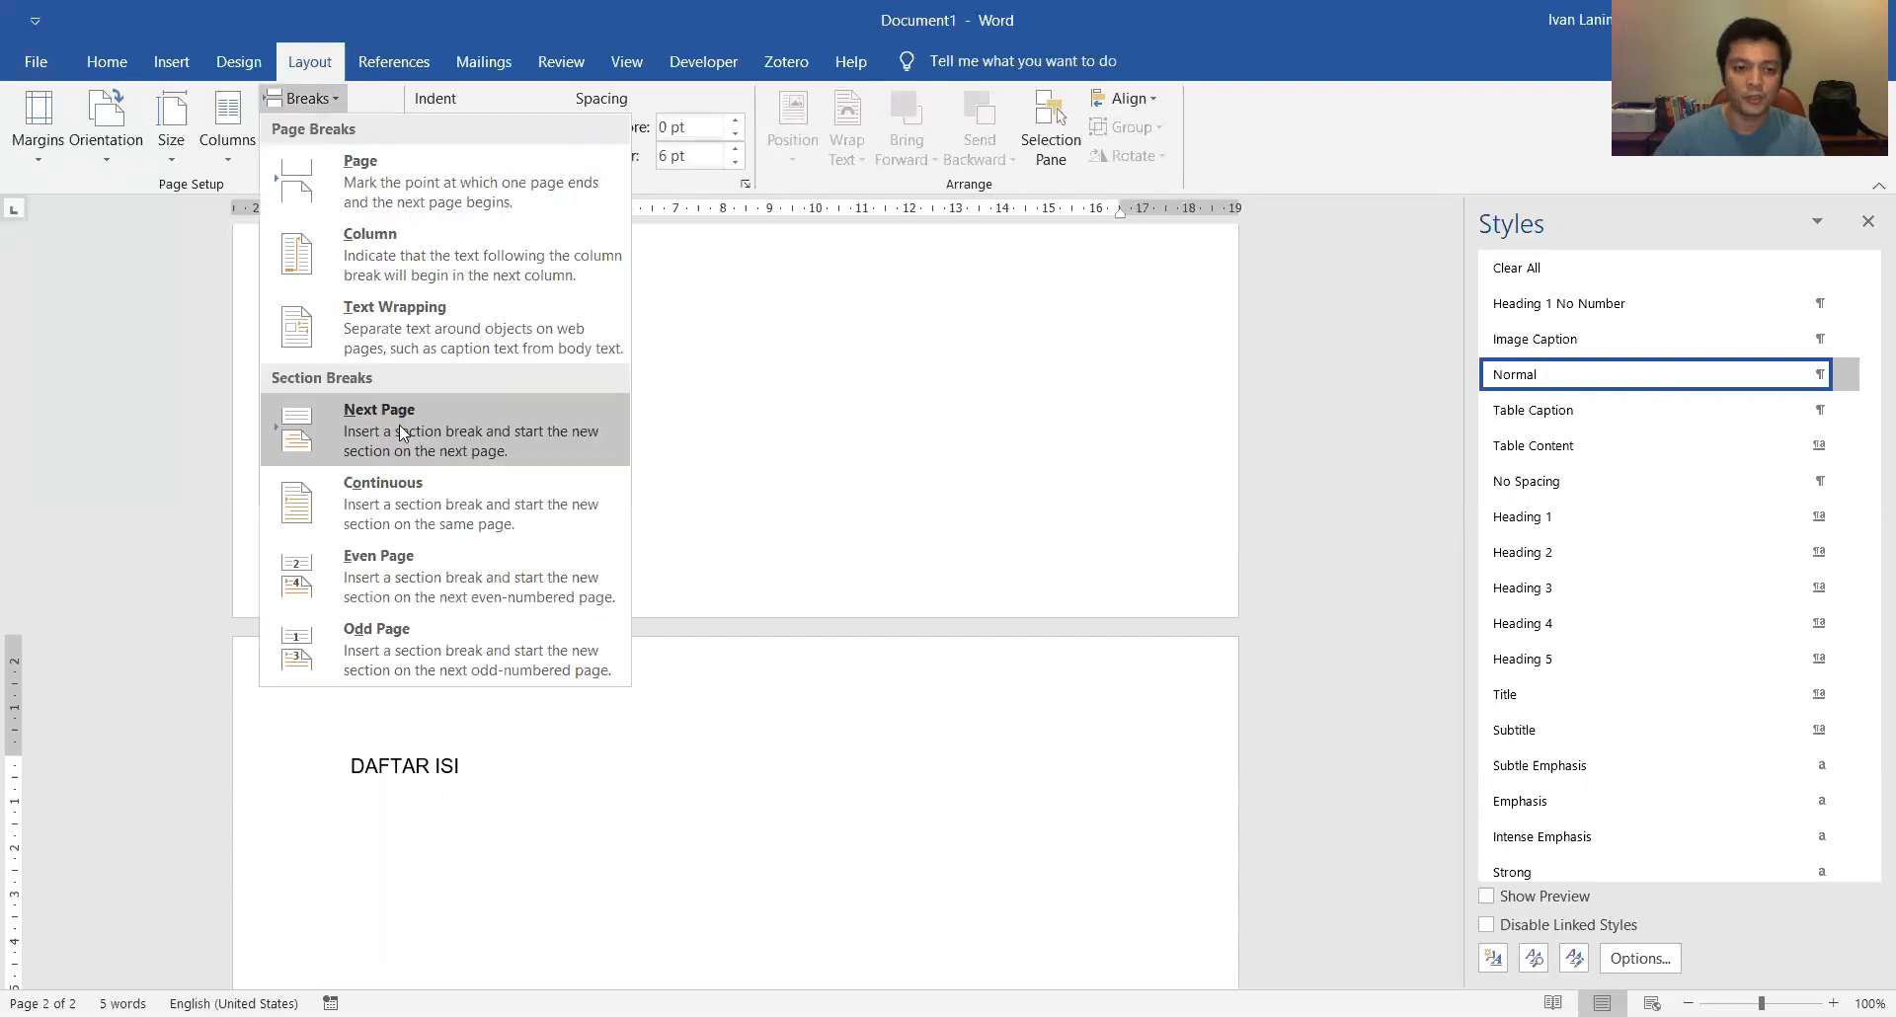
{"action": "left_click", "coordinate": [399, 425]}
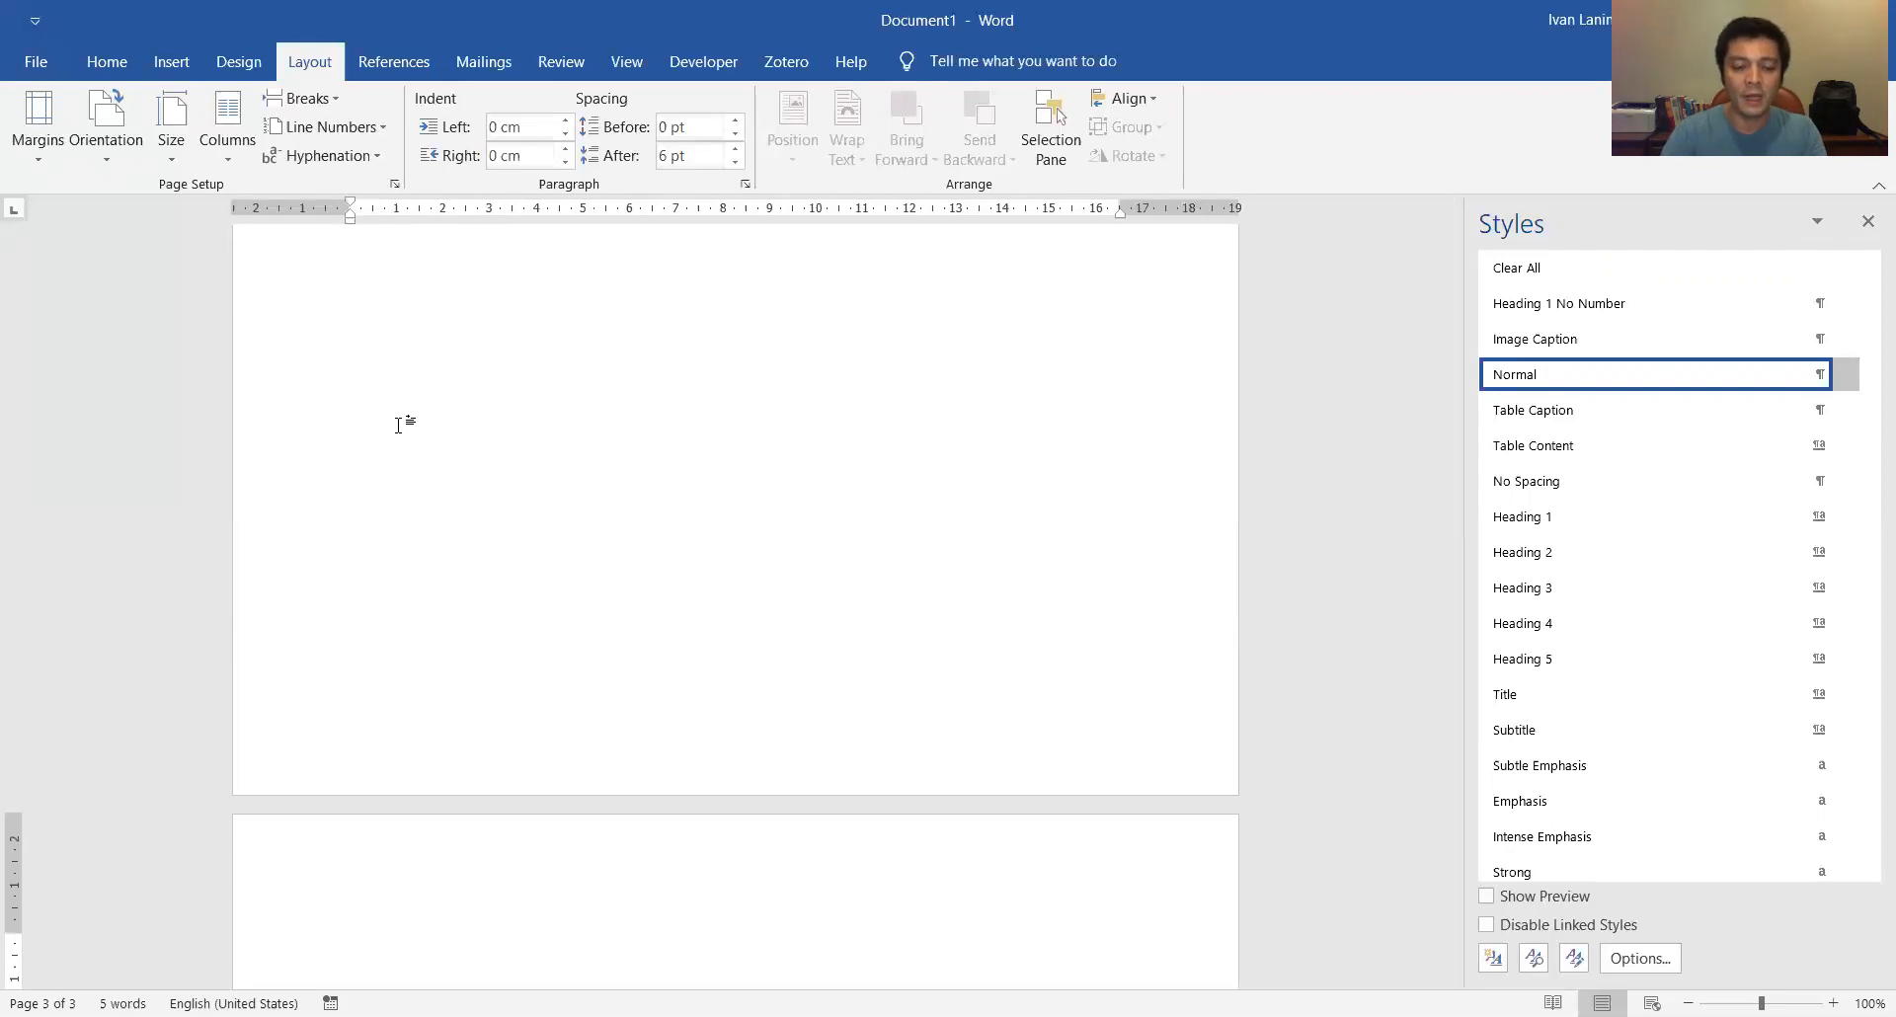
{"action": "type", "text": "PEN"}
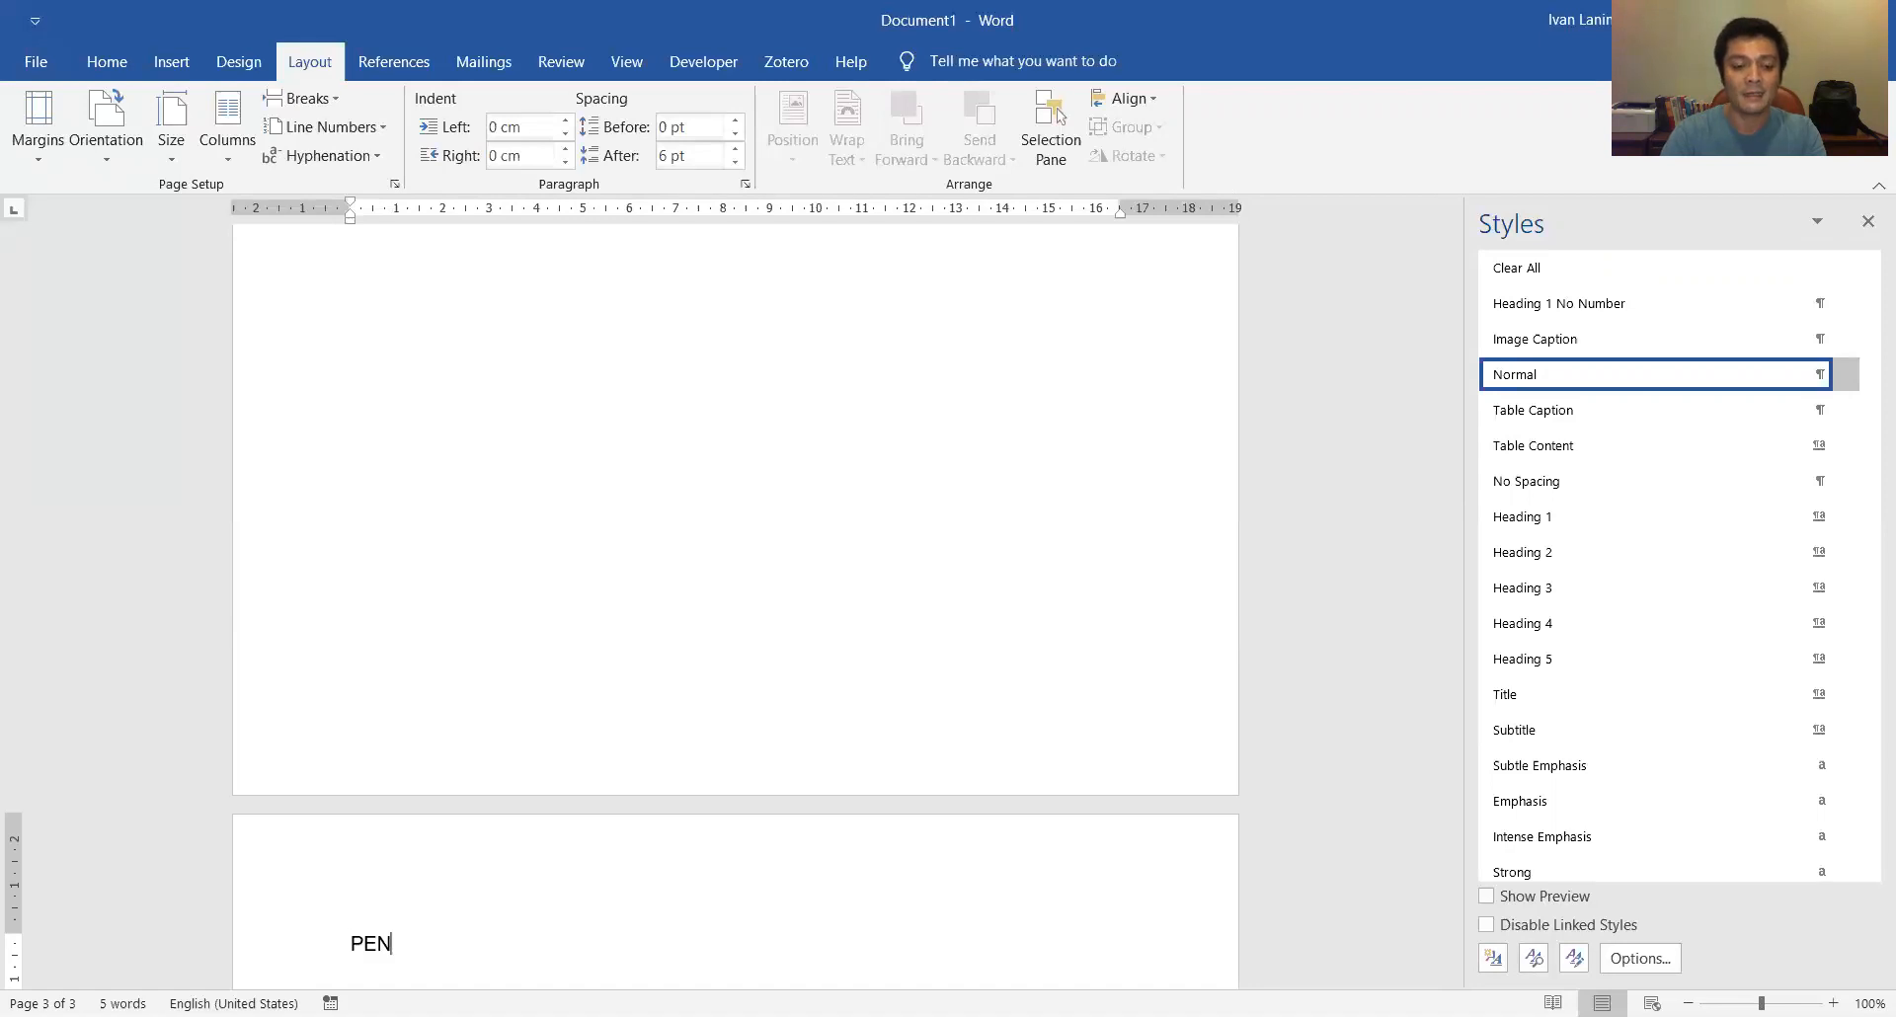
{"action": "type", "text": "DAHULUAN"}
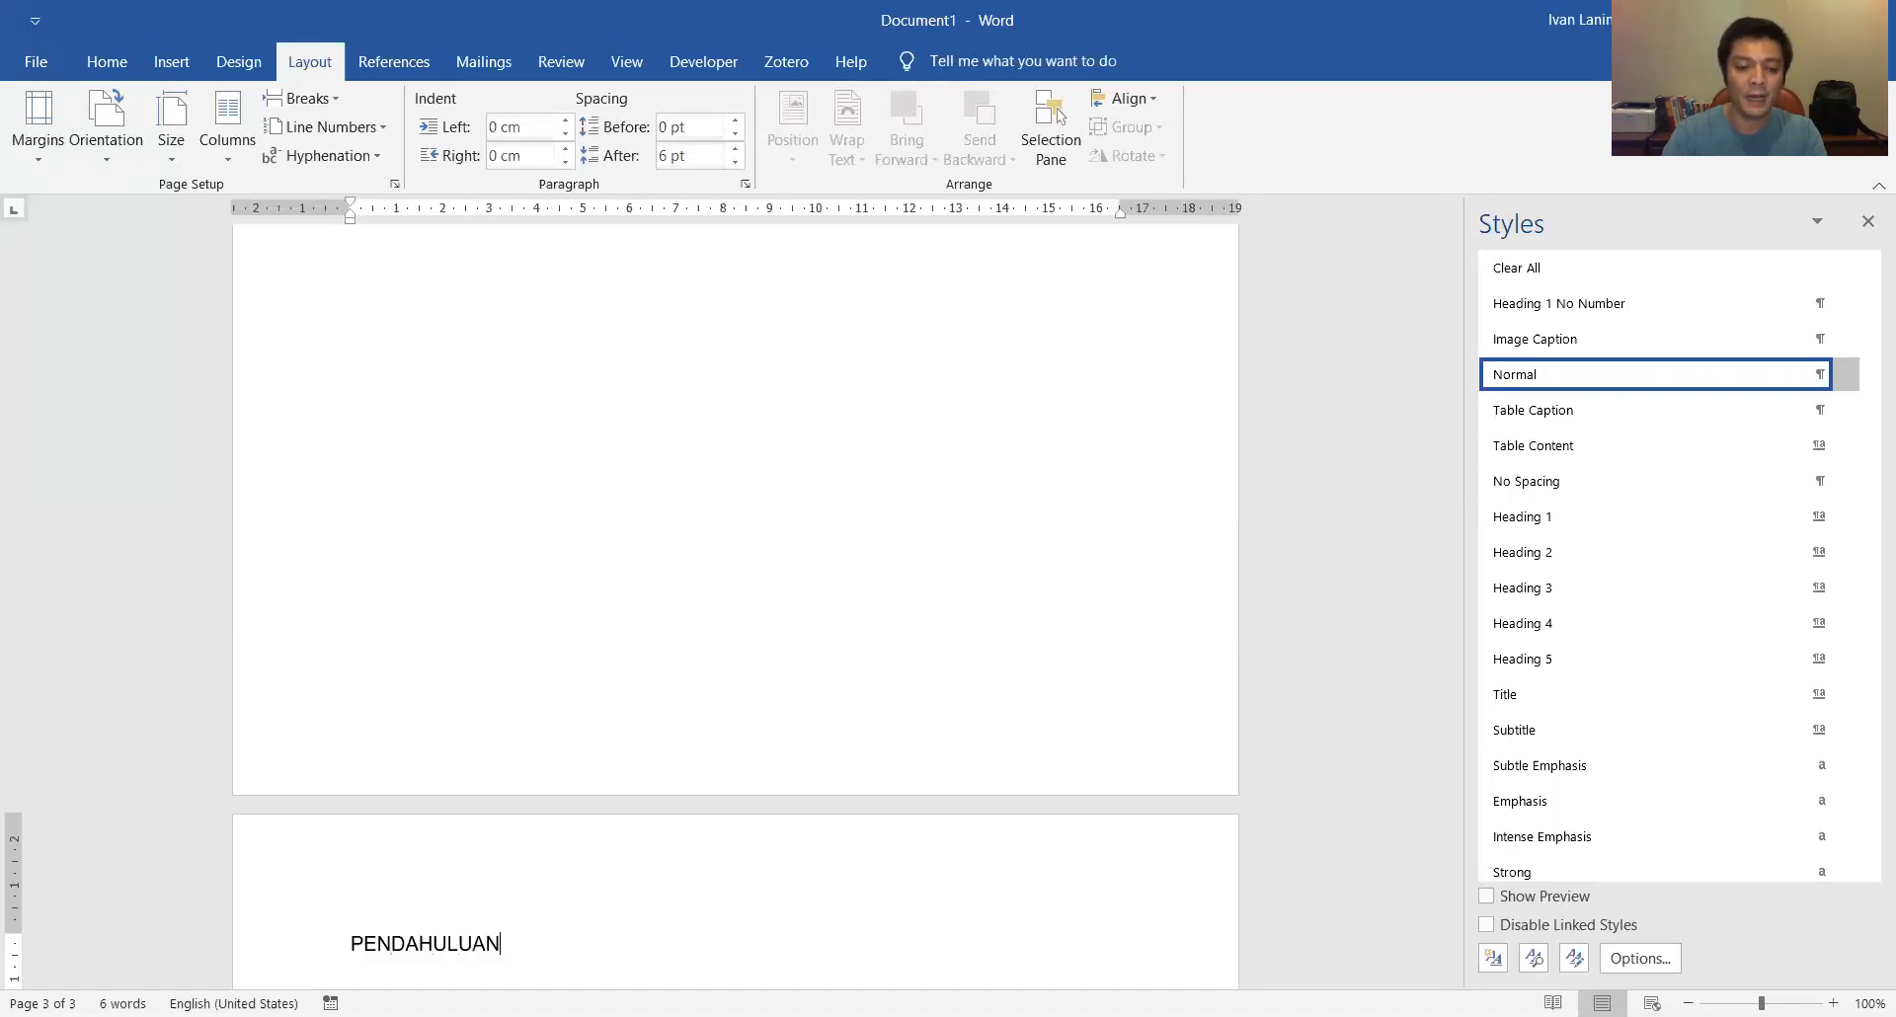
{"action": "key", "text": "BackSpace"}
{"action": "key", "text": "BackSpace"}
{"action": "type", "text": "AN"}
{"action": "key", "text": "Return"}
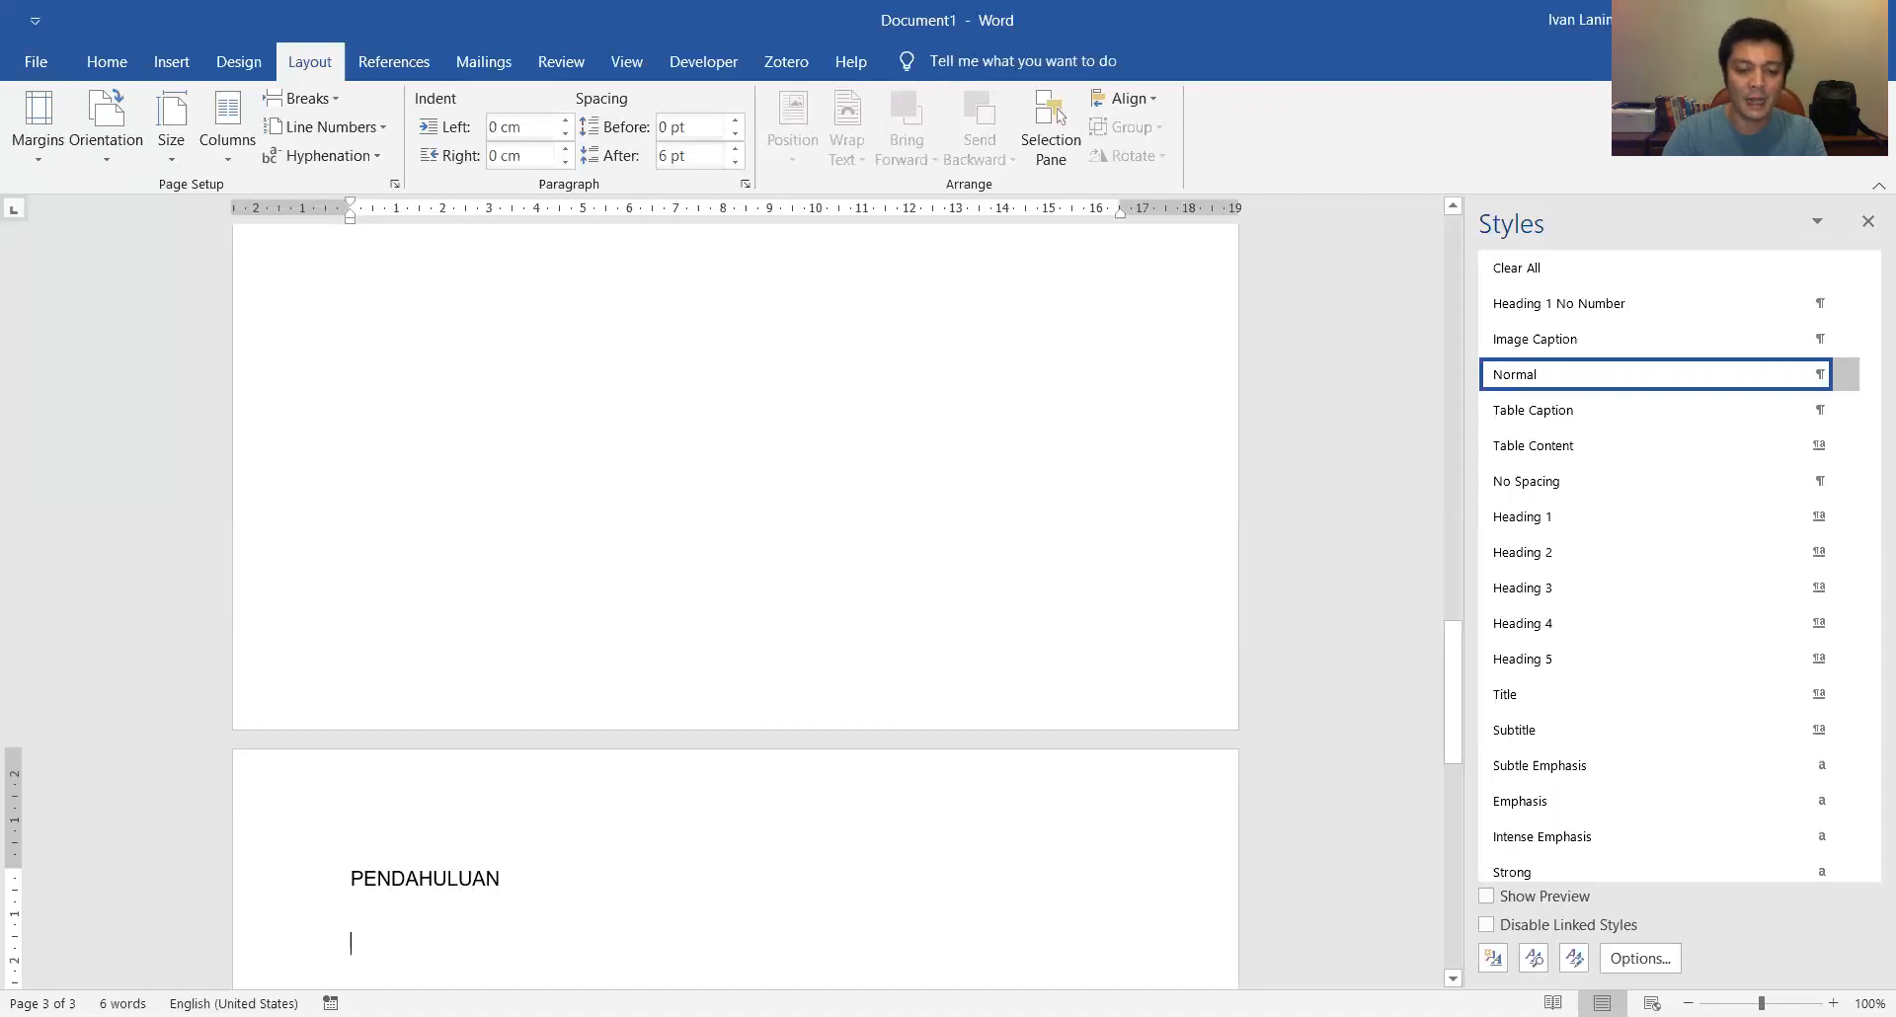
{"action": "type", "text": "PEMBAHASAN "}
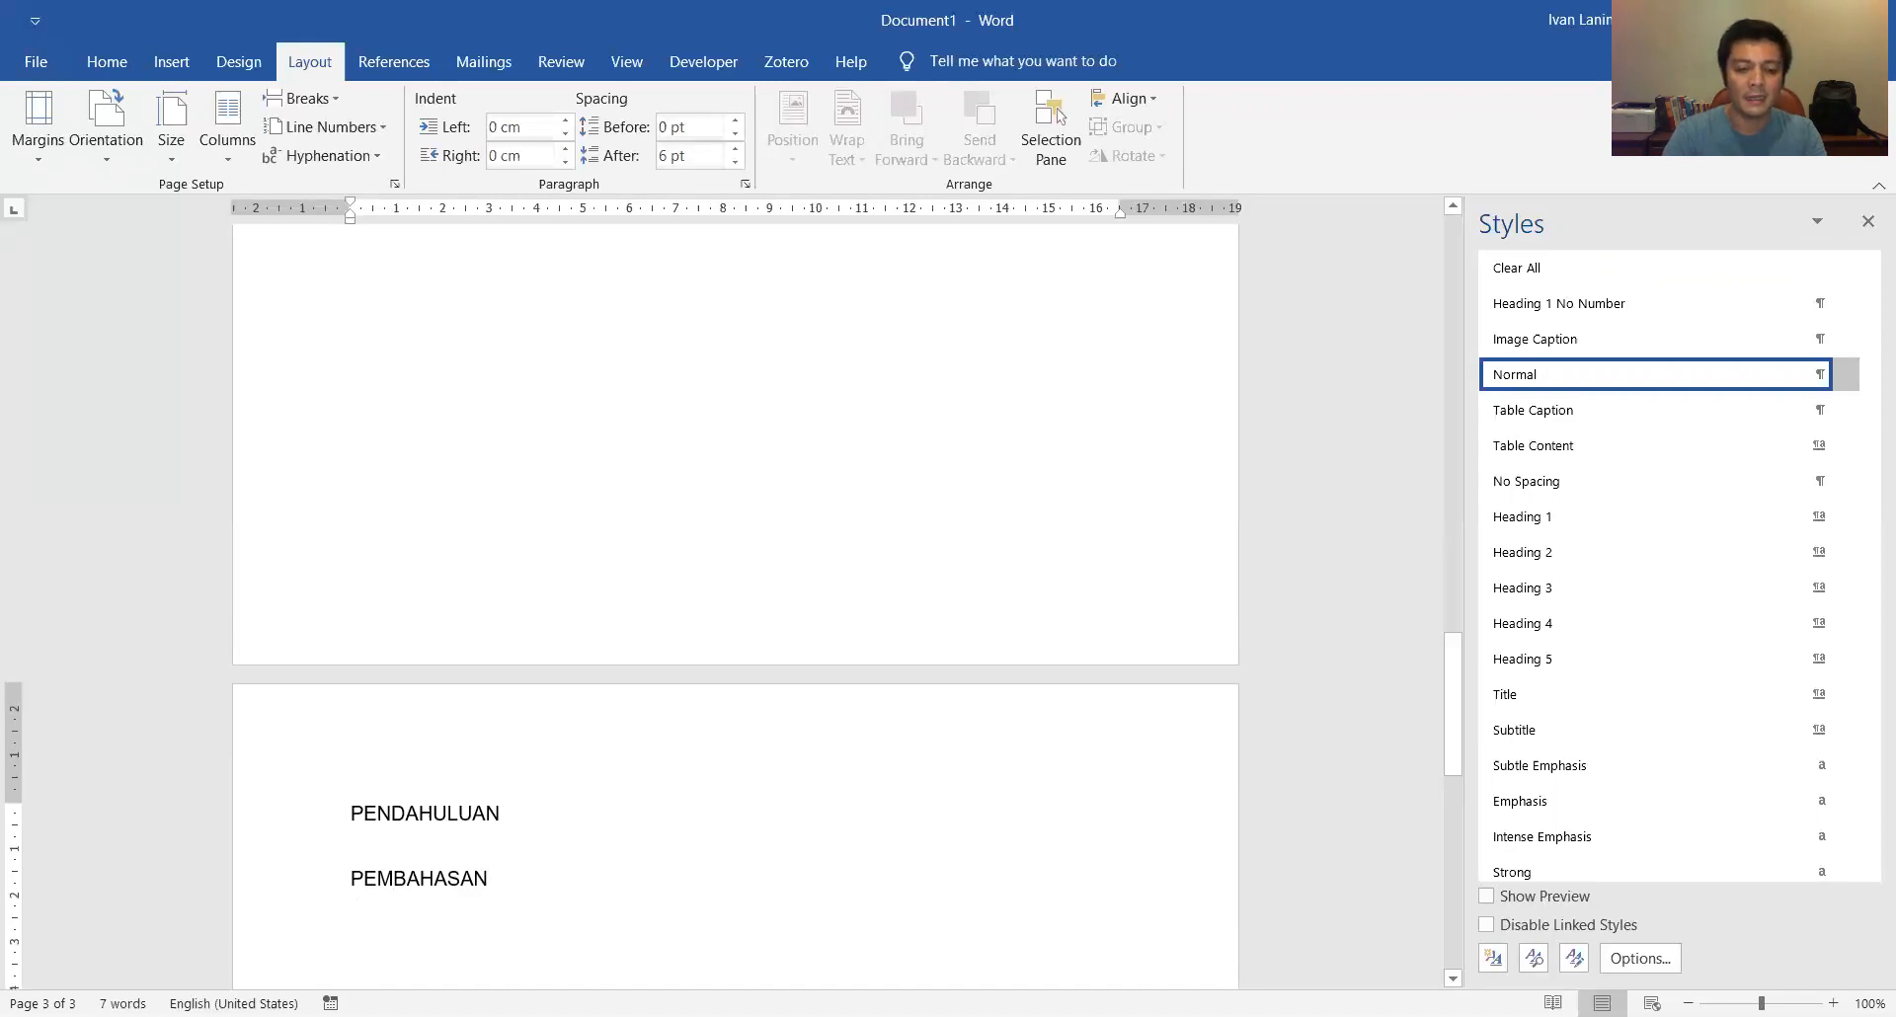
{"action": "type", "text": "PENUTUP"}
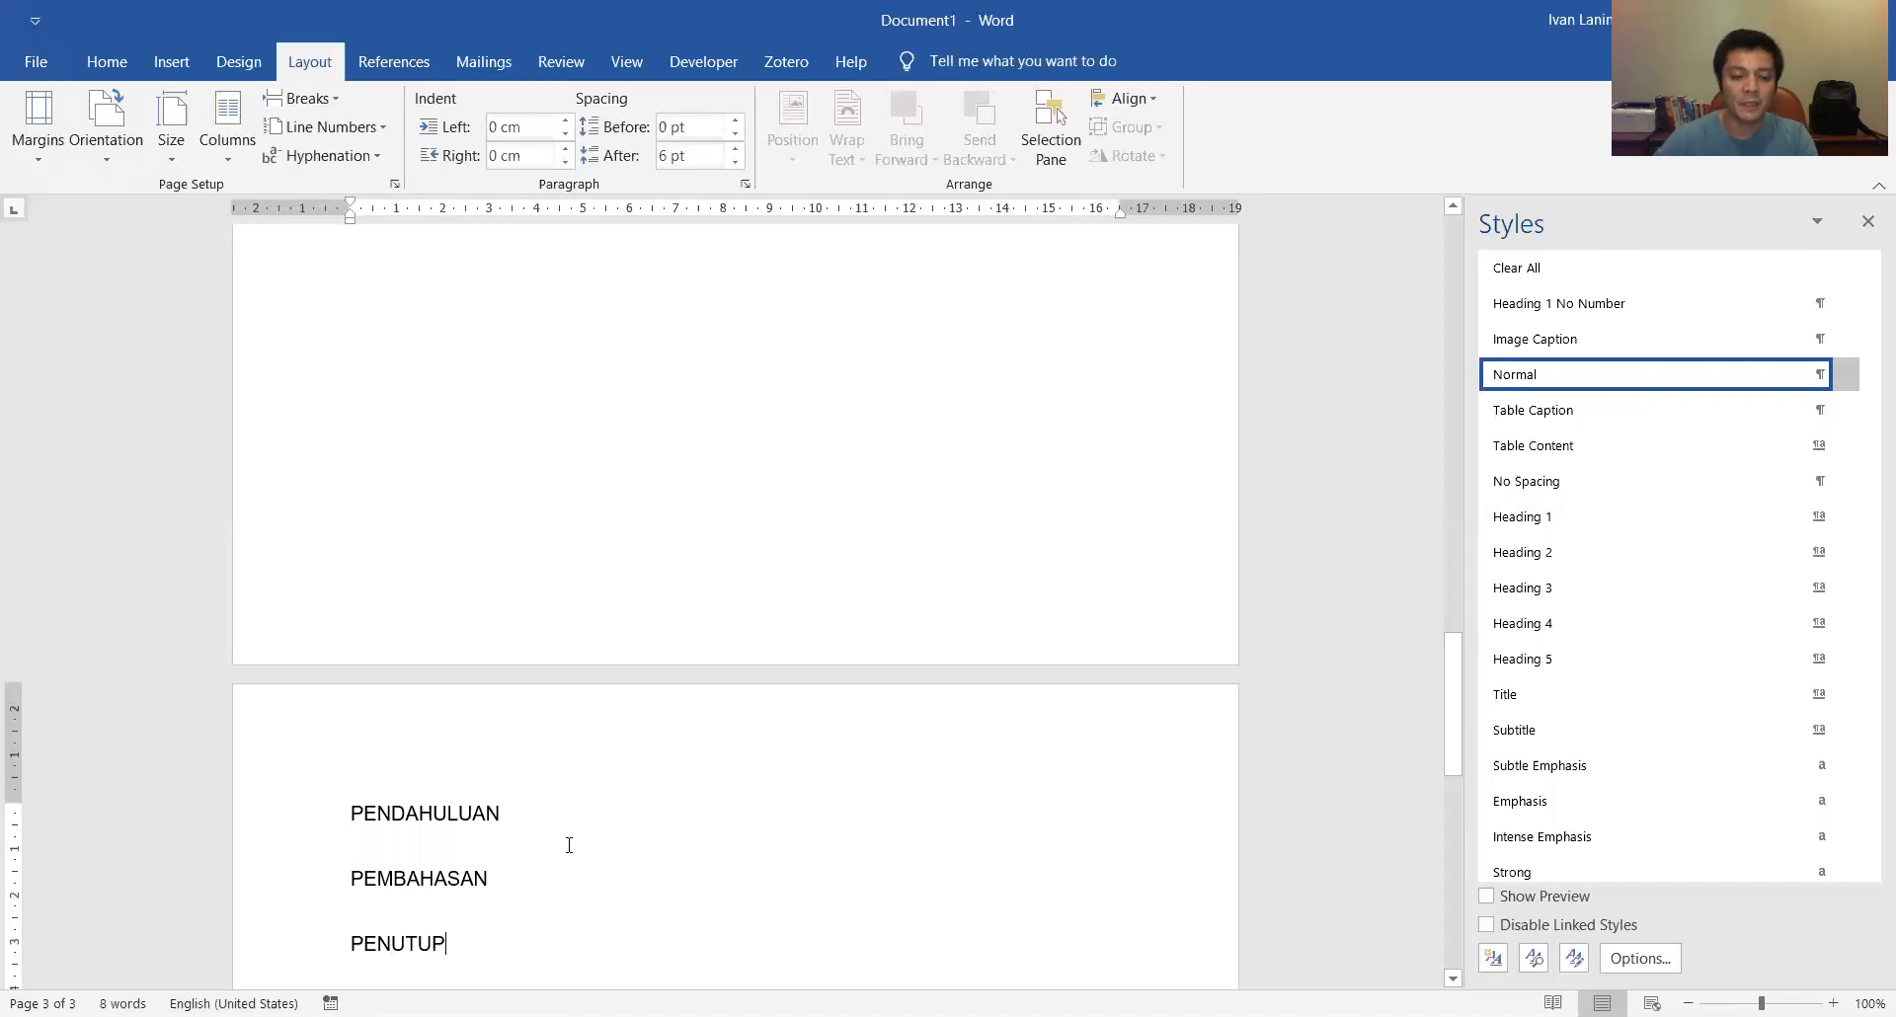
Step: Apply the Heading 1 style to "DAFTAR ISI" on the second page
{"action": "scroll", "coordinate": [572, 839], "scroll_direction": "down", "scroll_amount": 2}
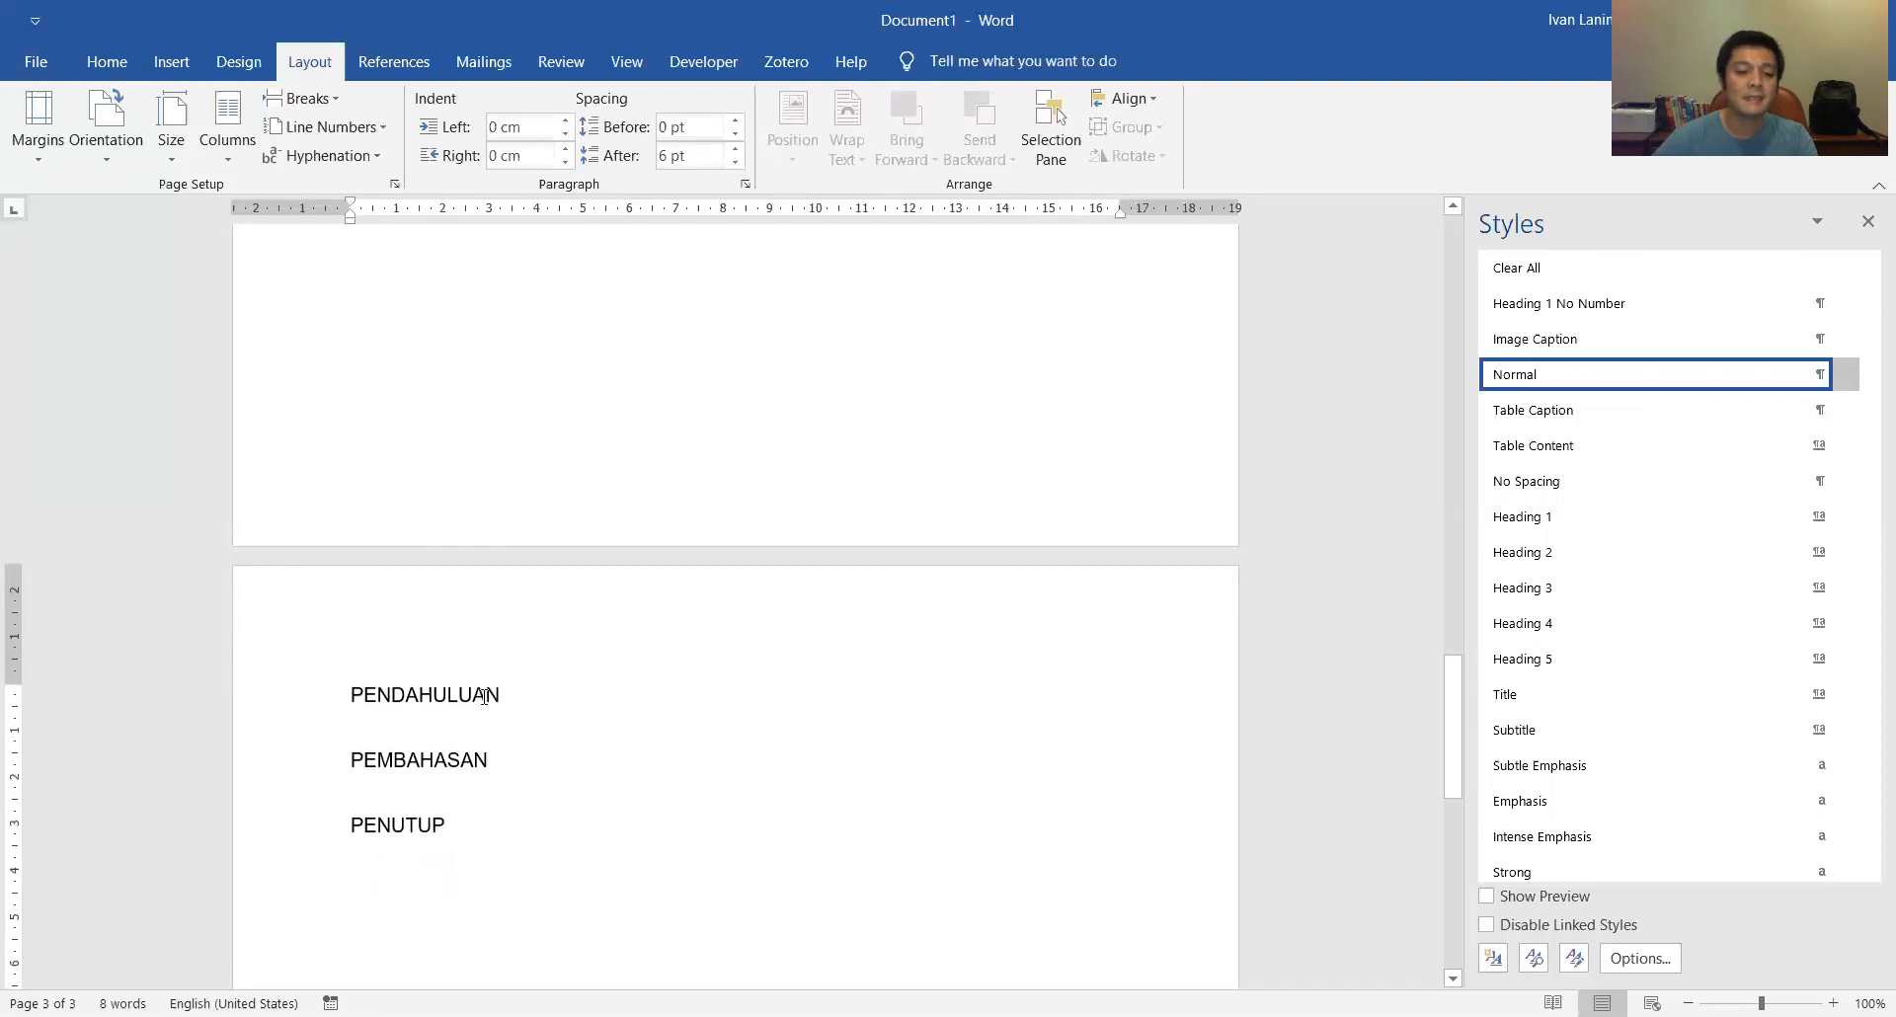
{"action": "scroll", "coordinate": [499, 691], "scroll_direction": "up", "scroll_amount": 15}
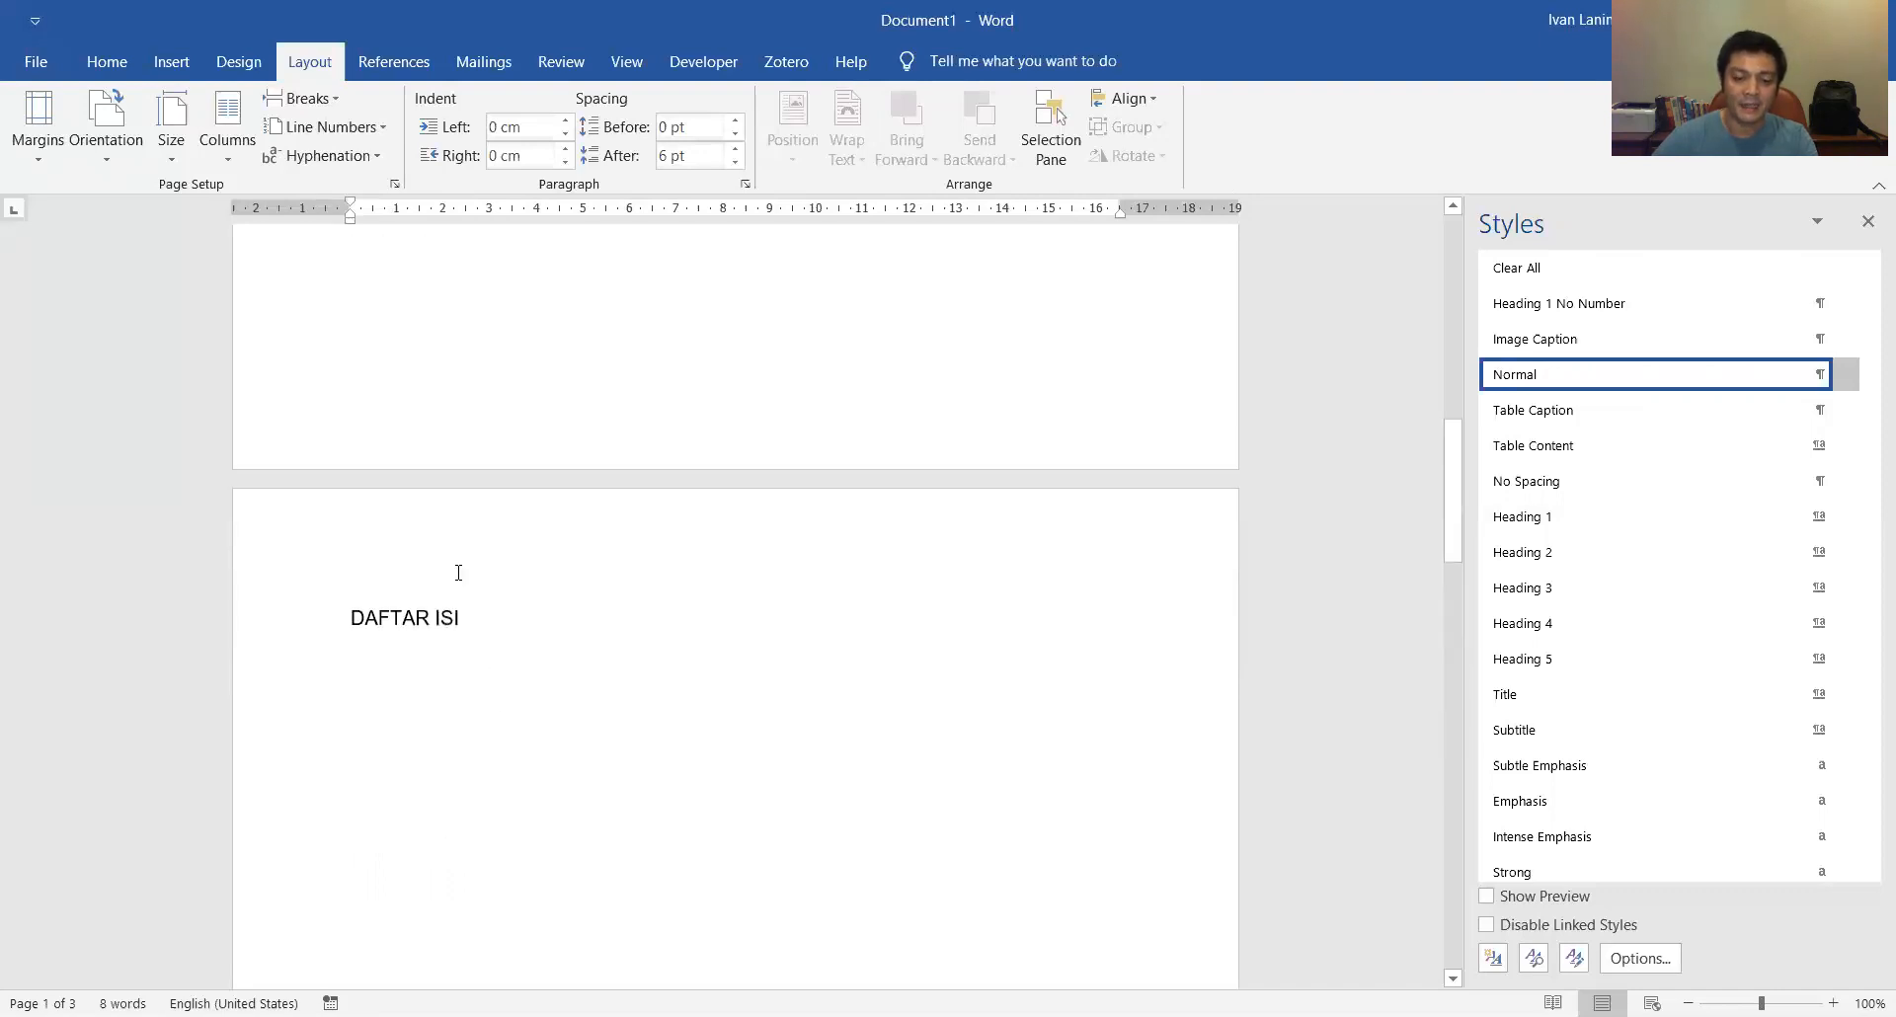
{"action": "left_click", "coordinate": [431, 622]}
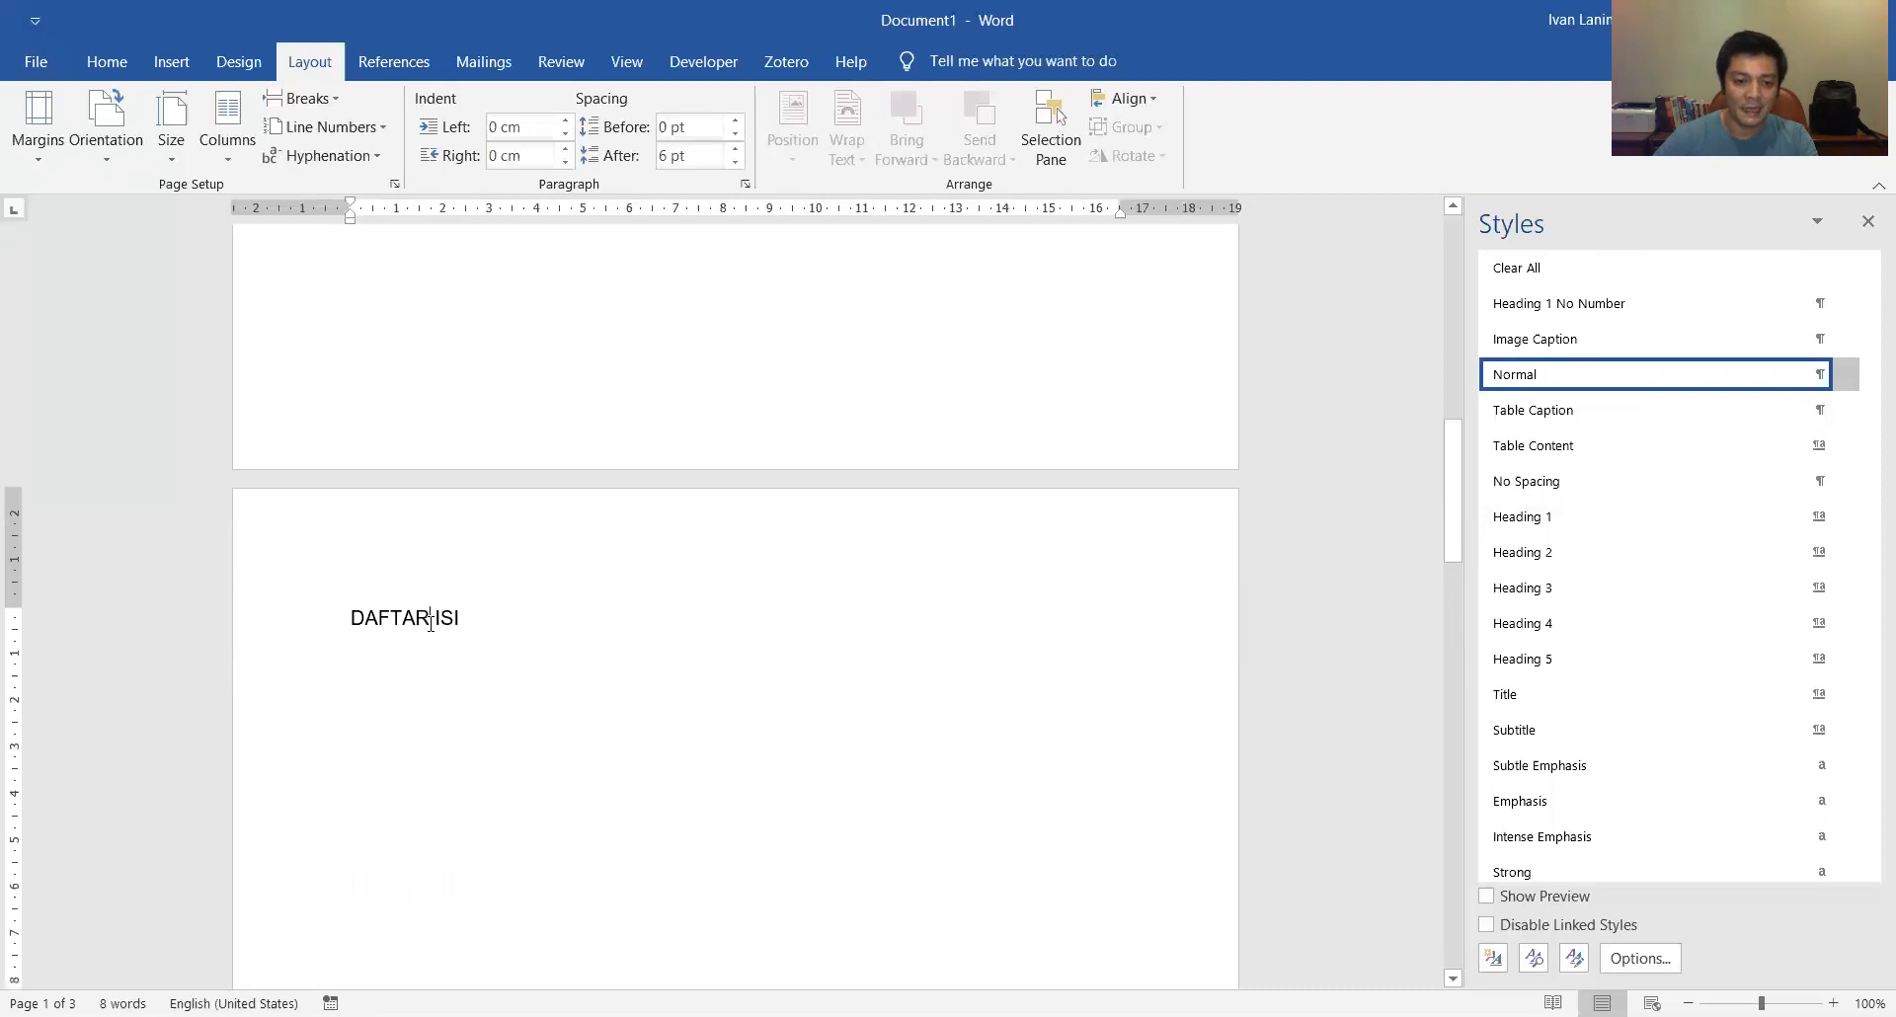
{"action": "left_click", "coordinate": [1676, 513]}
Step: Apply the Heading 1 style to "PENDAHULUAN", "PEMBAHASAN" and "PENUTUP" on the third page
{"action": "scroll", "coordinate": [717, 686], "scroll_direction": "down", "scroll_amount": 15}
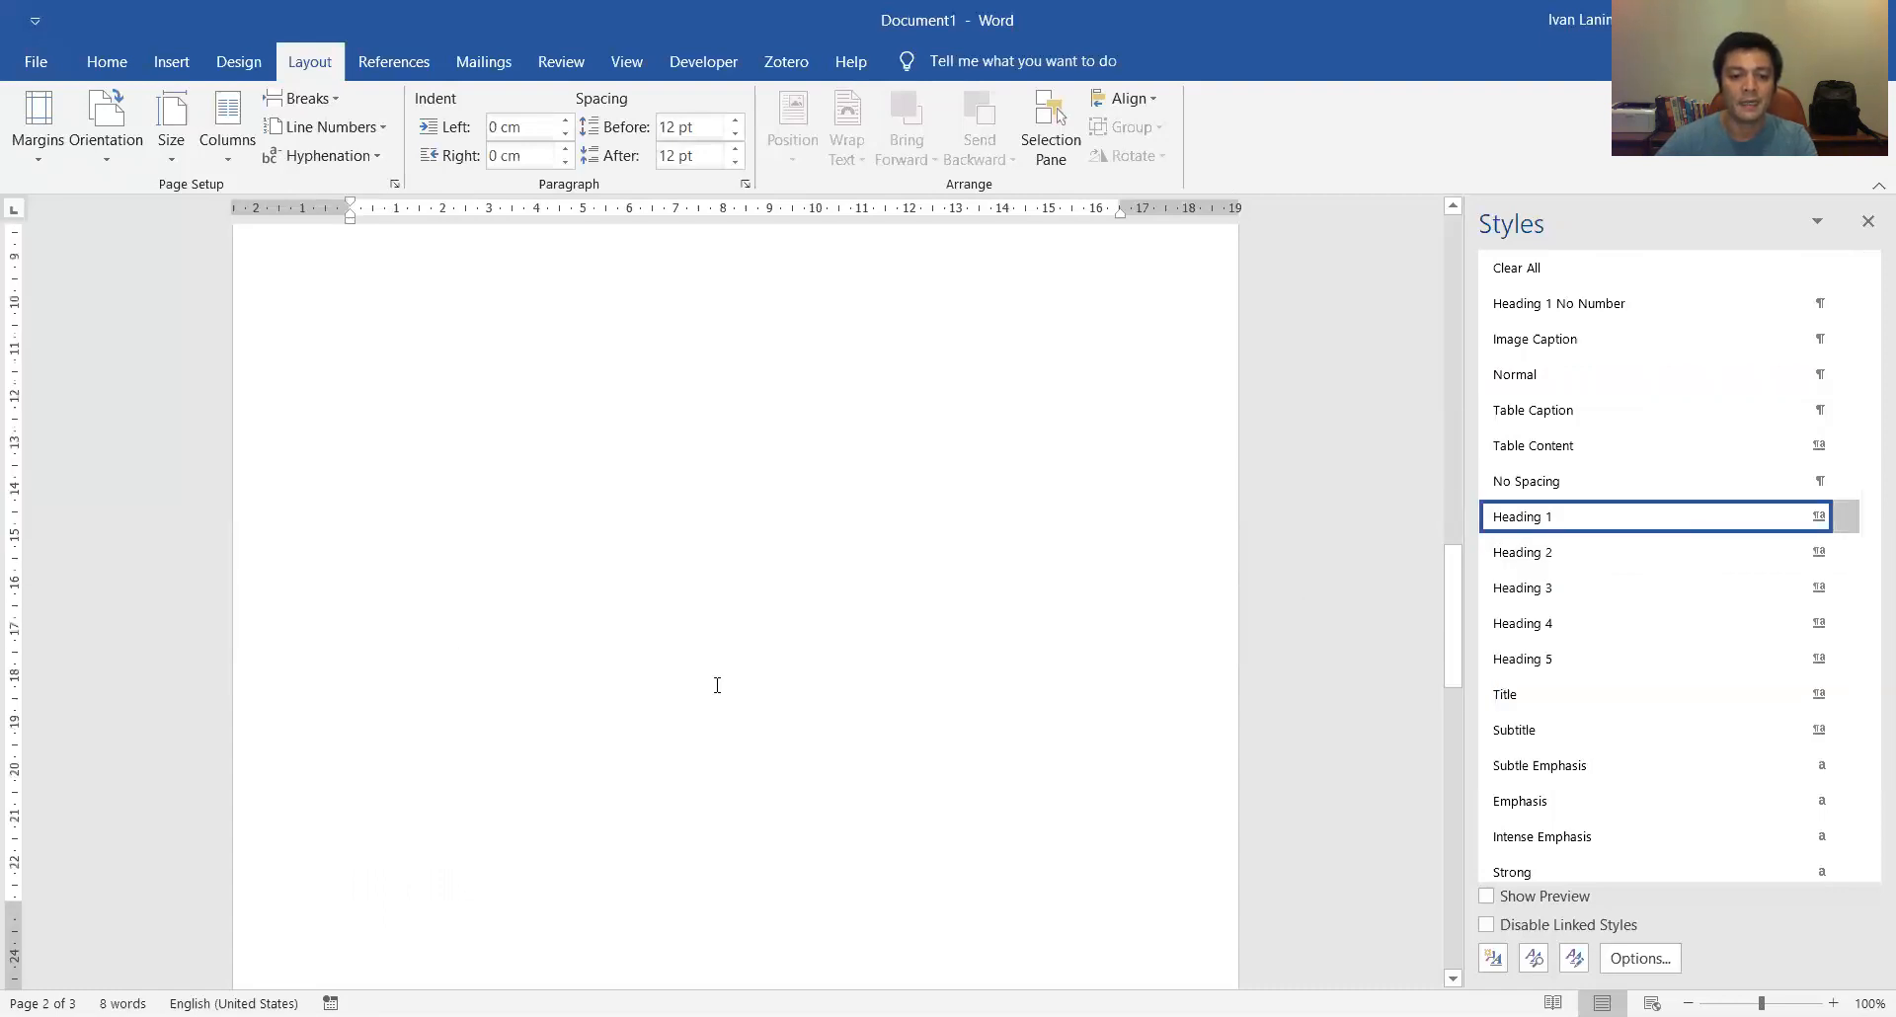
{"action": "left_click", "coordinate": [649, 695]}
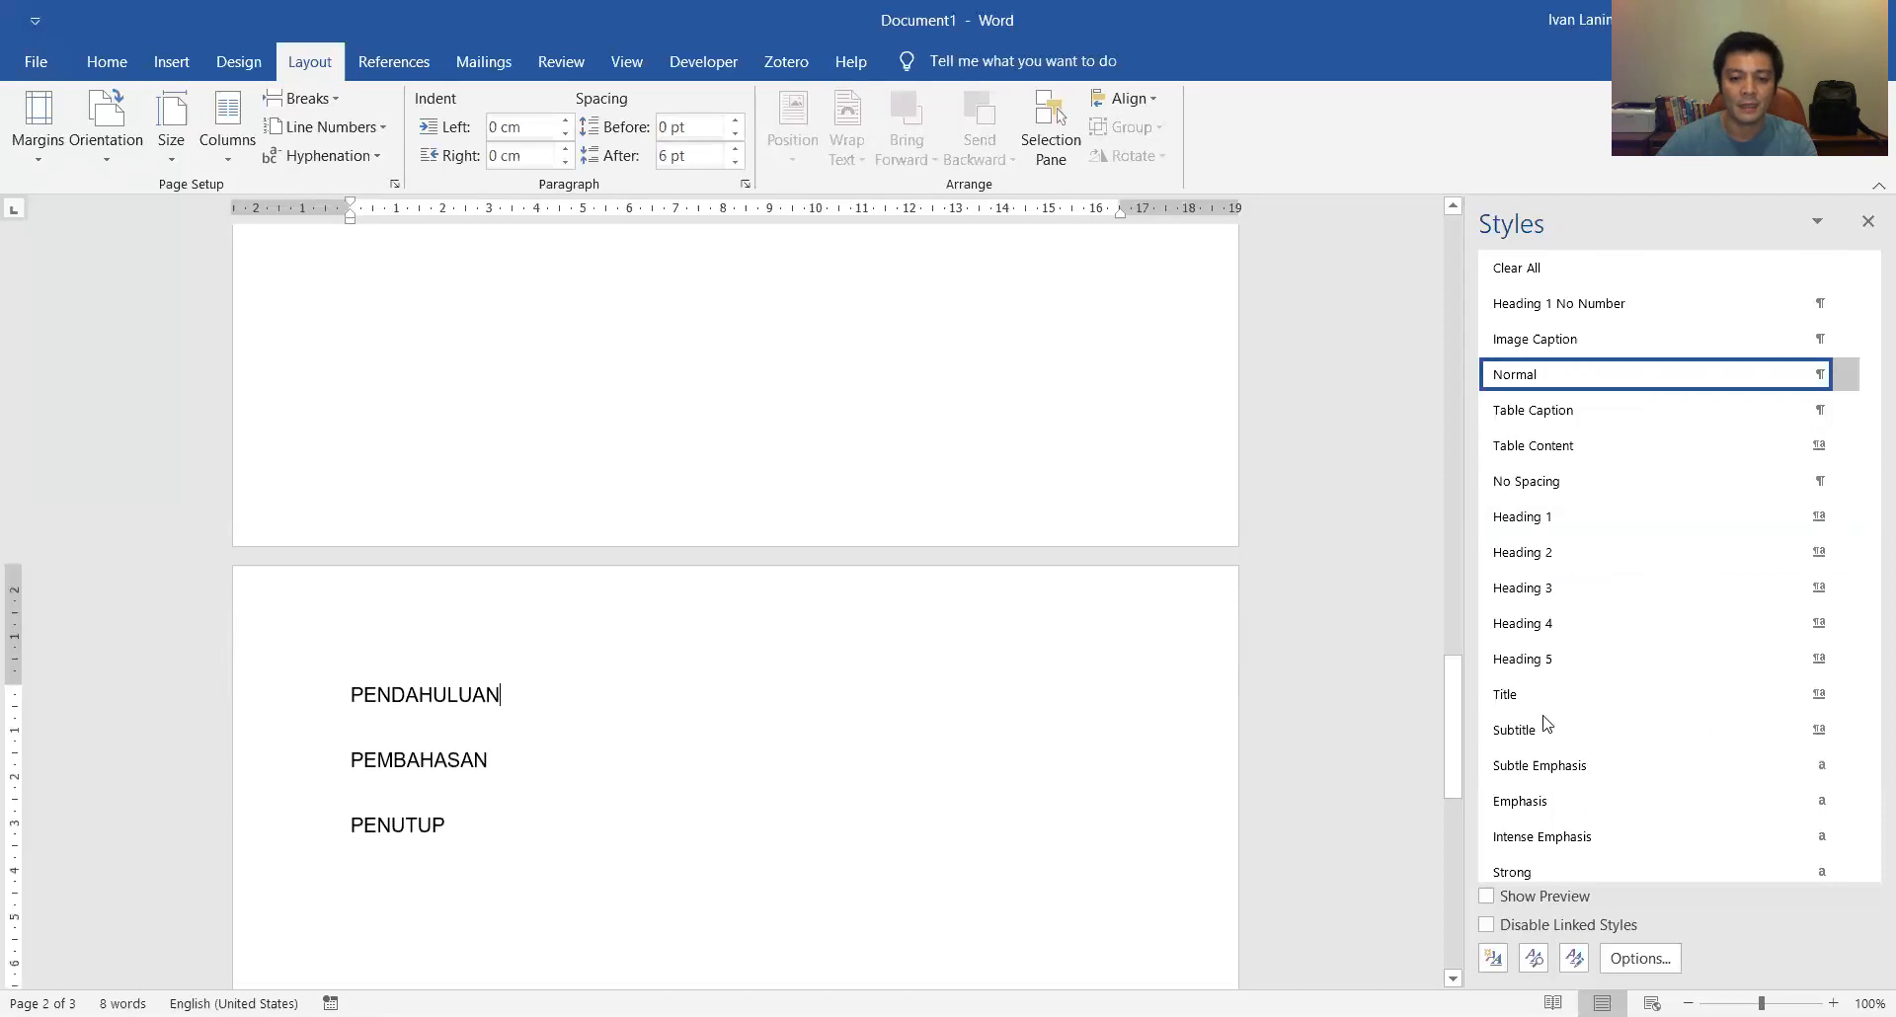
{"action": "left_click", "coordinate": [1591, 517]}
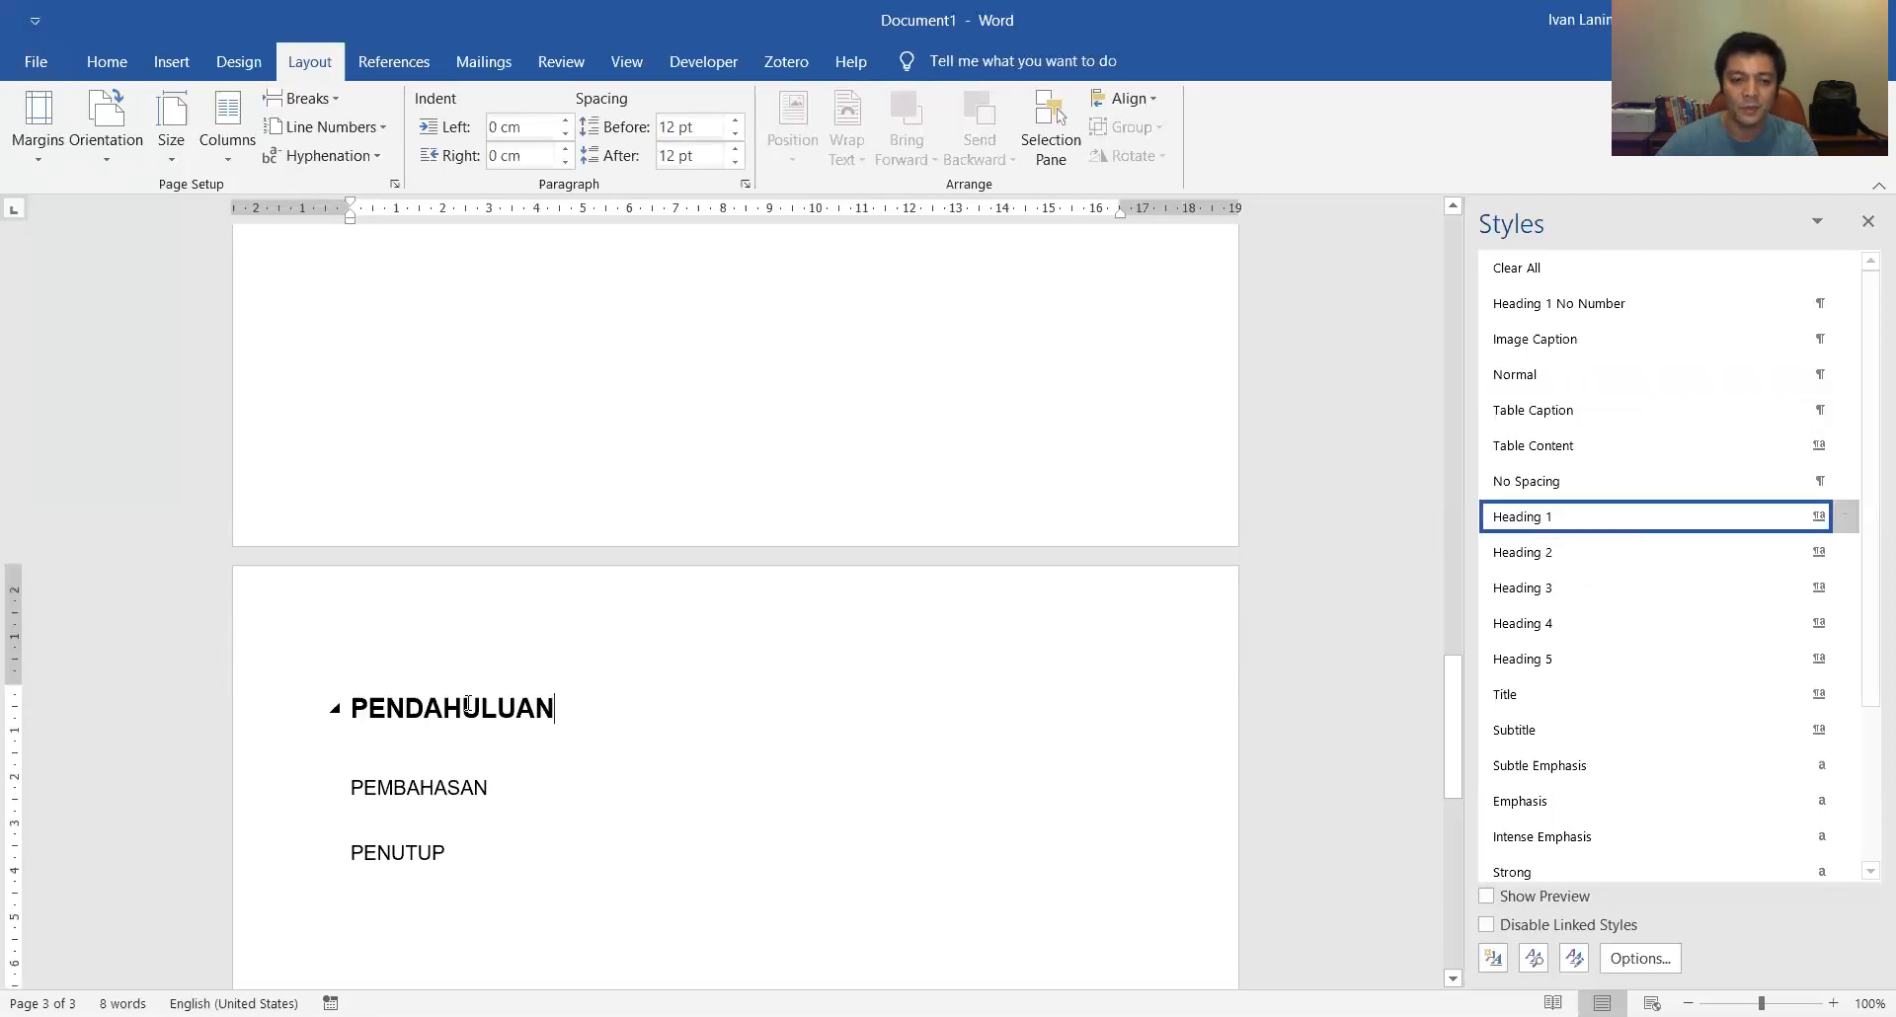
{"action": "left_click", "coordinate": [444, 785]}
{"action": "left_click", "coordinate": [1584, 520]}
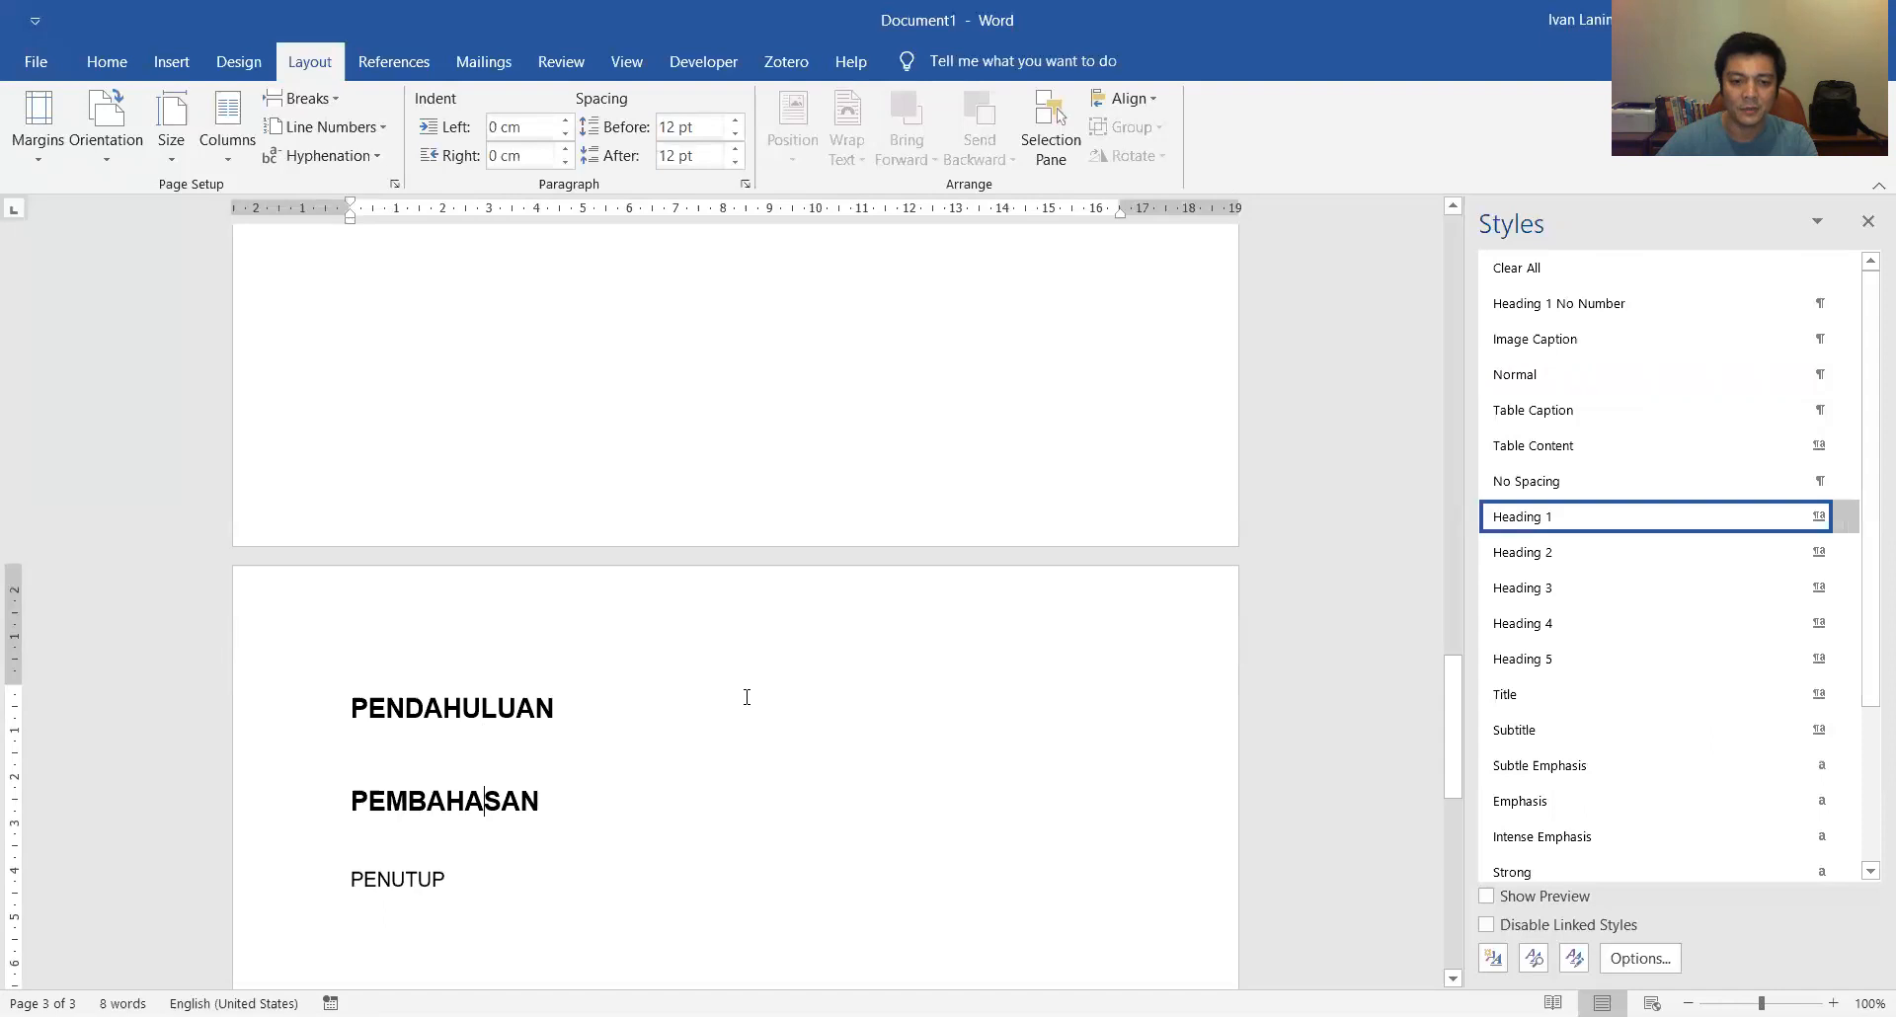
{"action": "left_click", "coordinate": [378, 879]}
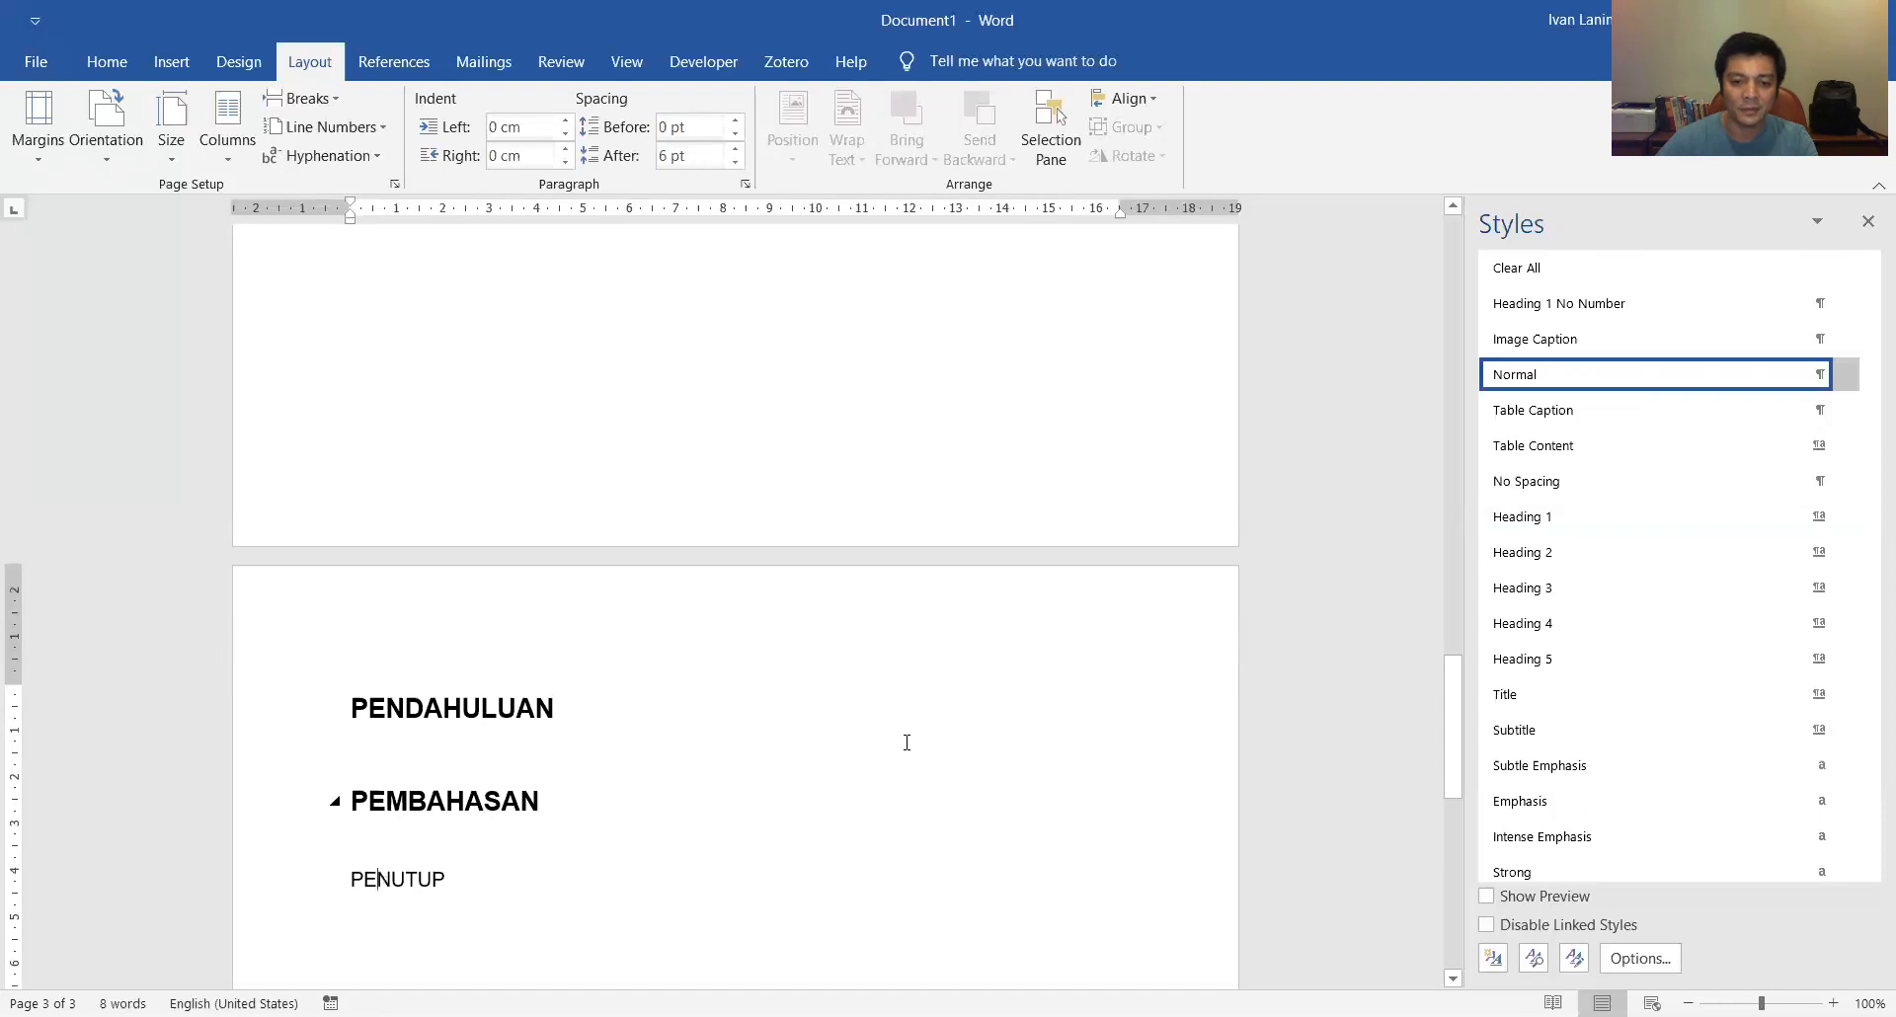
{"action": "left_click", "coordinate": [1554, 517]}
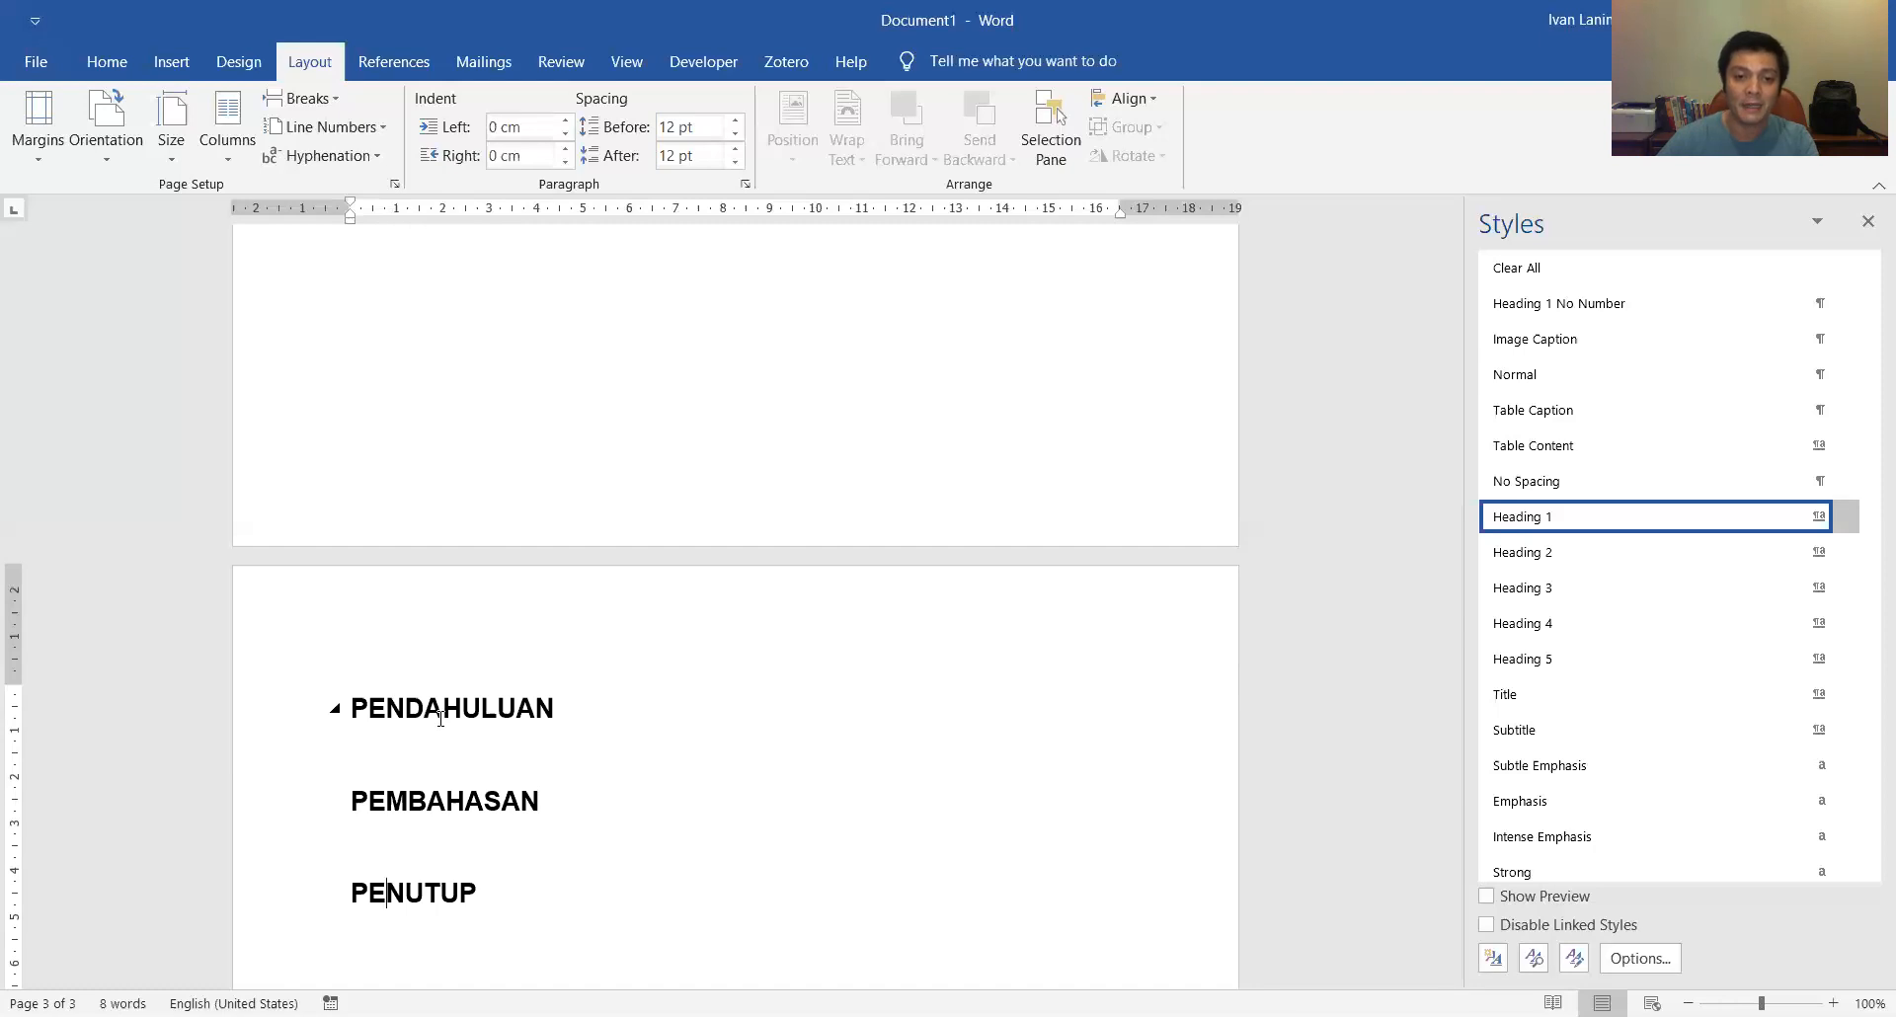
Step: Show the Navigation Pane and use it to jump to each of the four headings in turn, ending back at "DAFTAR ISI"
{"action": "left_click", "coordinate": [636, 54]}
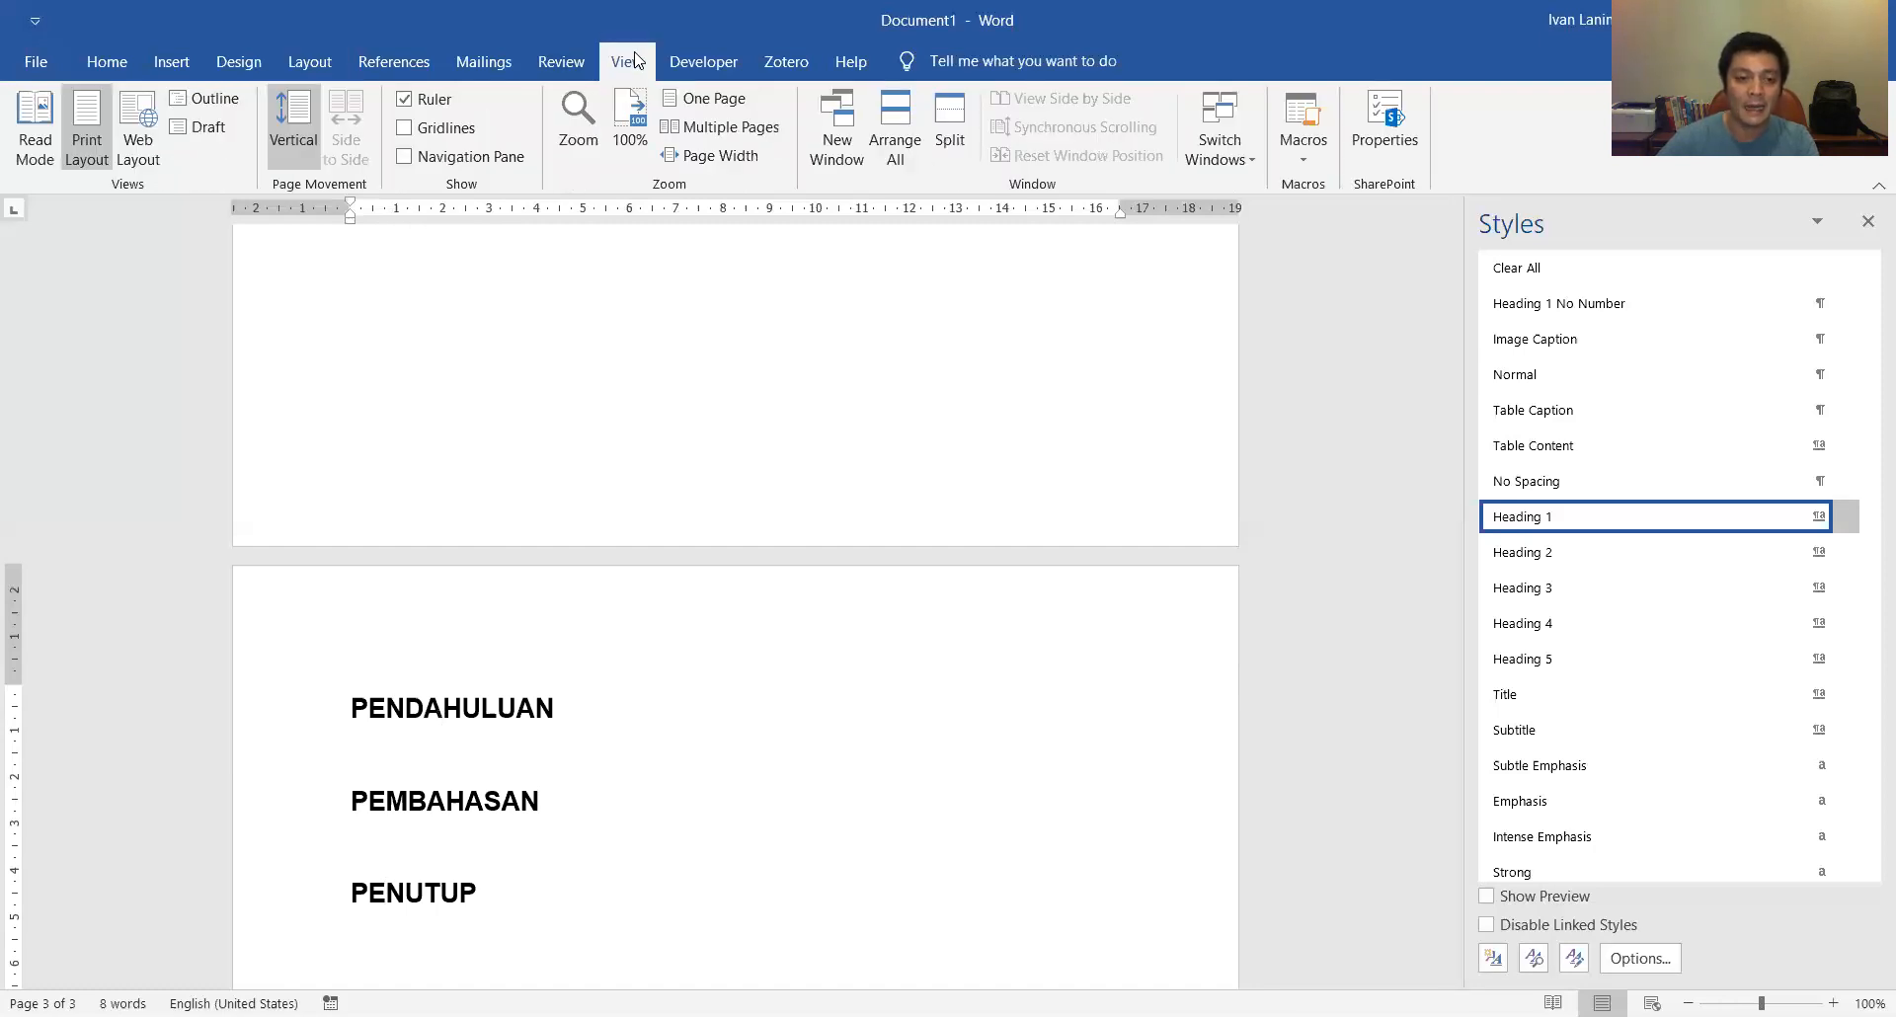
{"action": "left_click", "coordinate": [495, 161]}
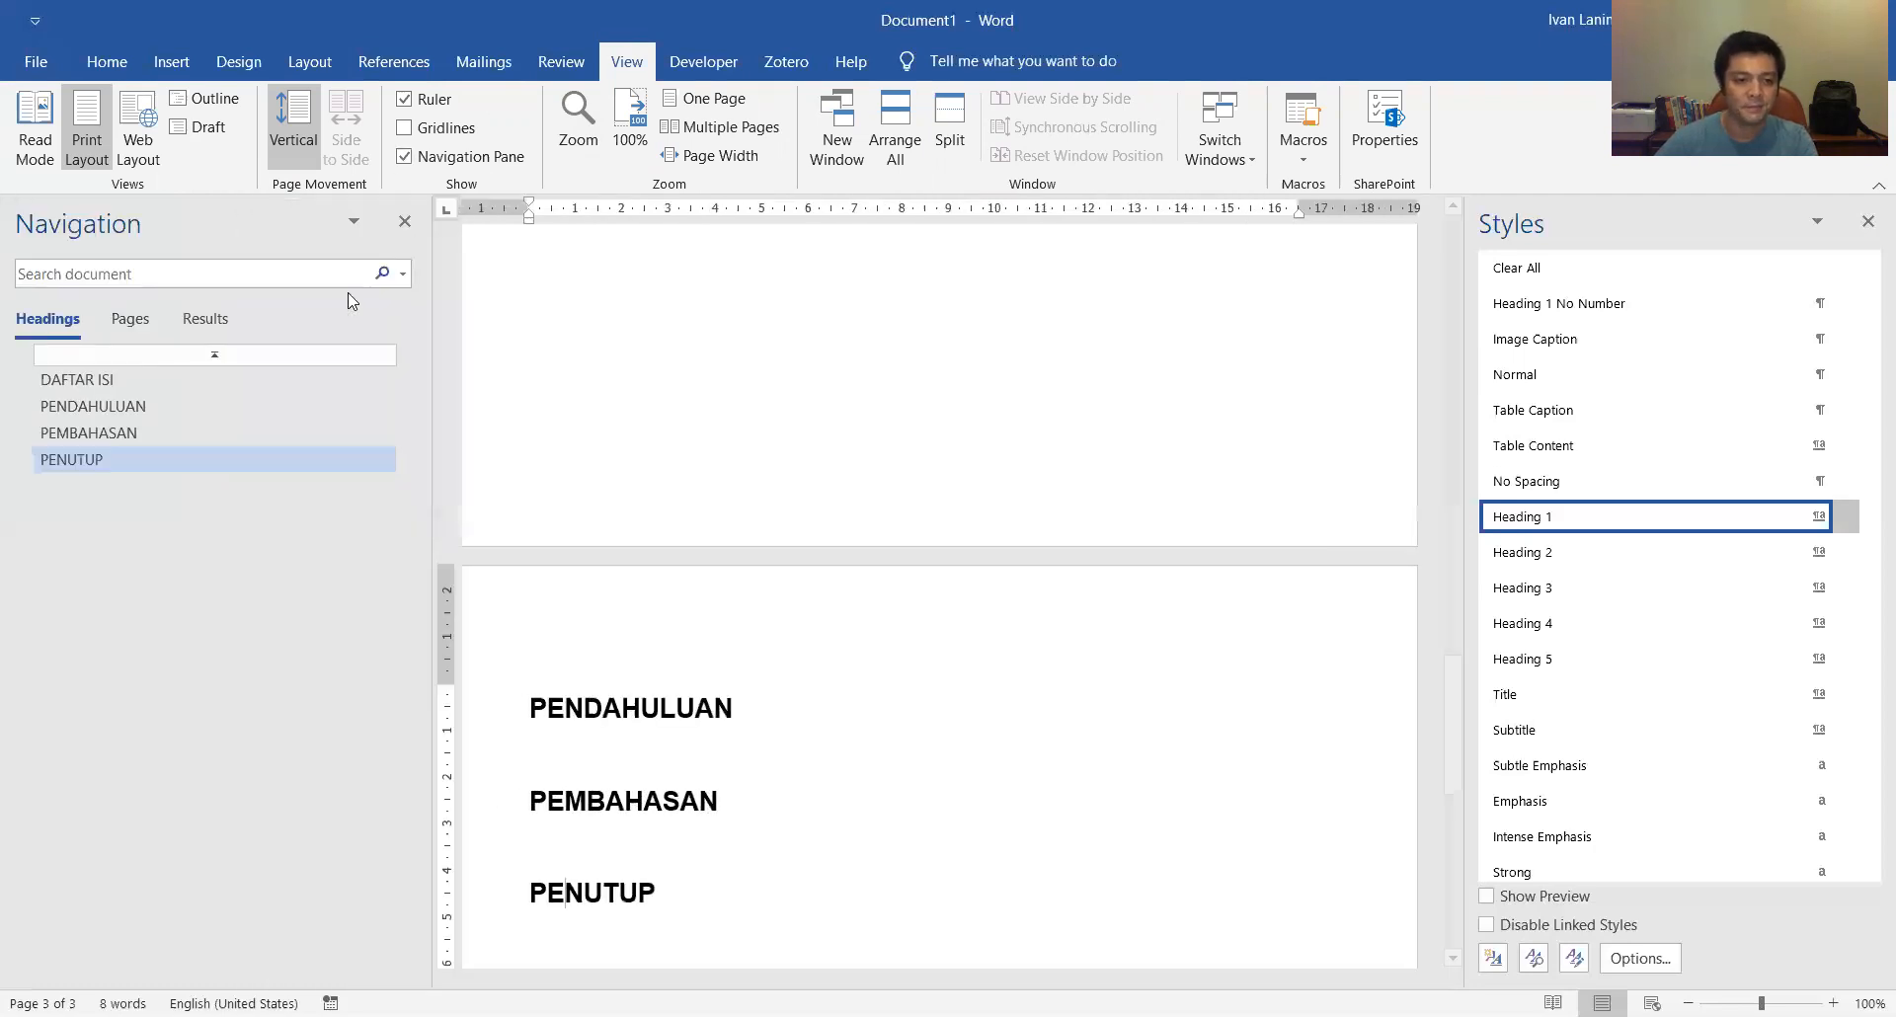
{"action": "left_click", "coordinate": [155, 384]}
{"action": "left_click", "coordinate": [144, 403]}
{"action": "left_click", "coordinate": [119, 433]}
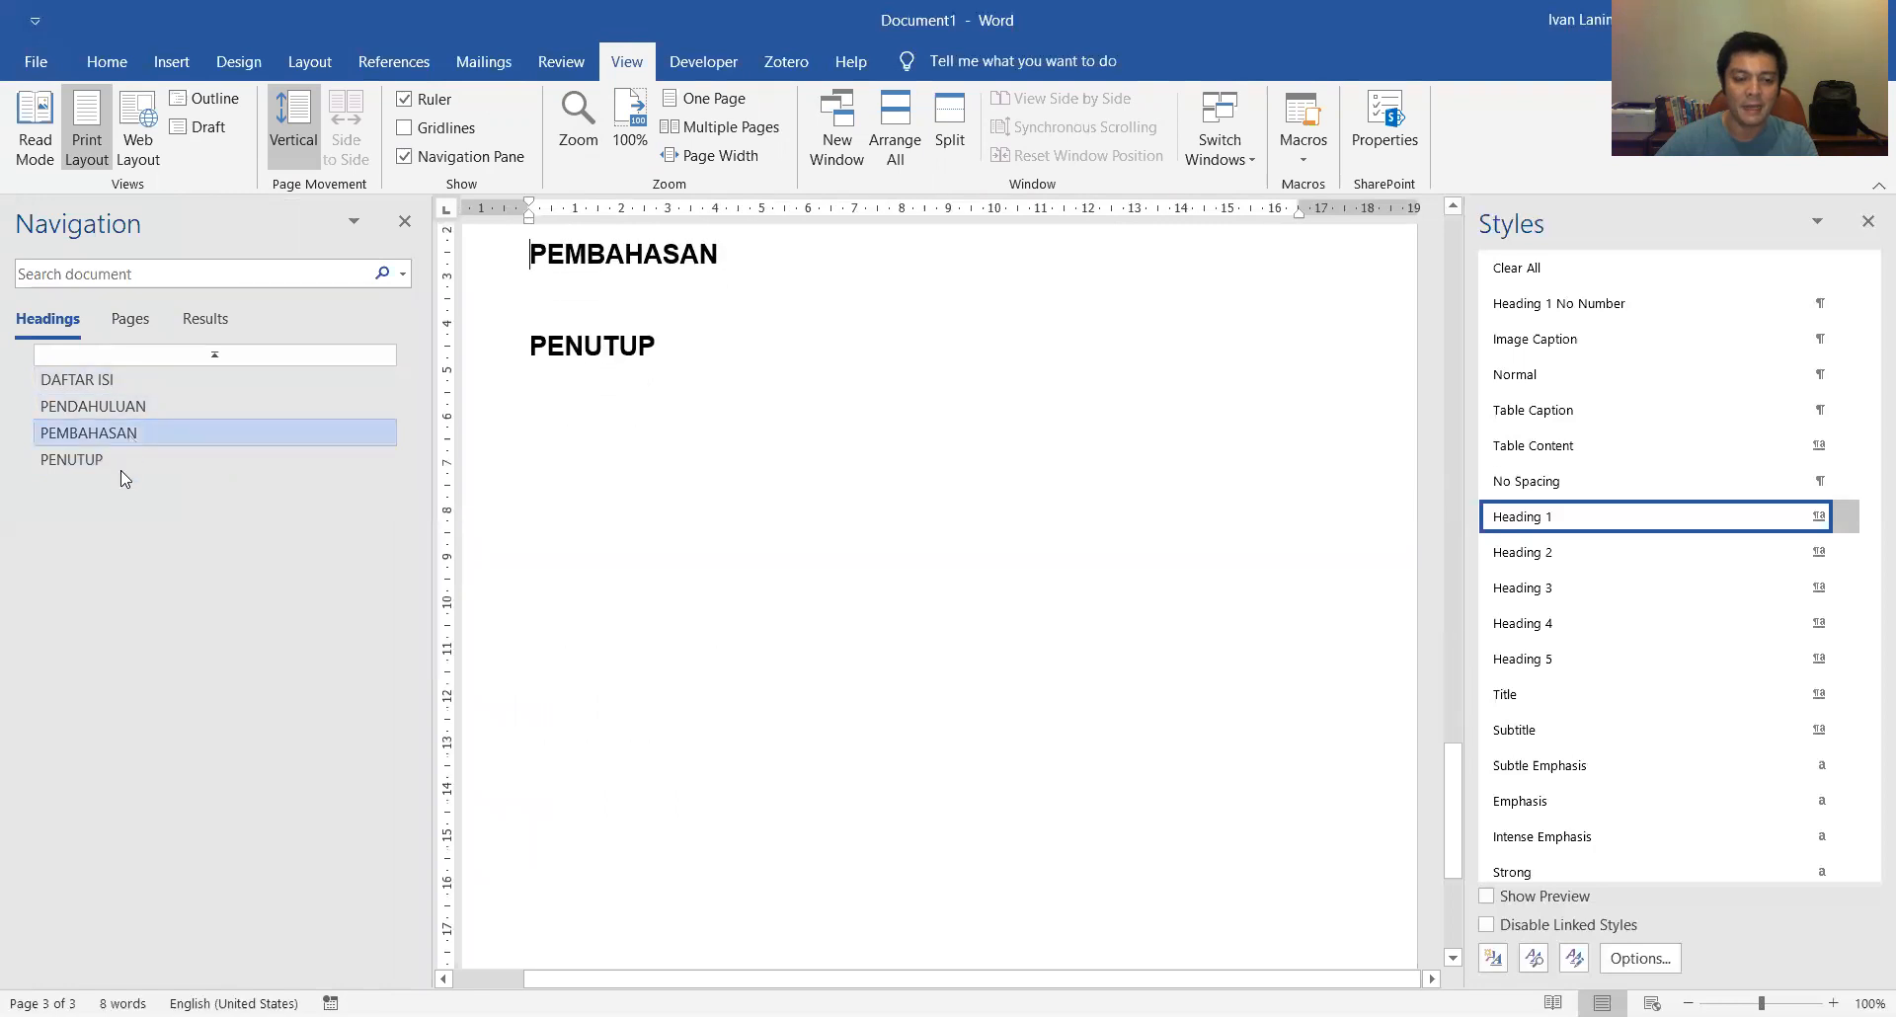
{"action": "left_click", "coordinate": [122, 466]}
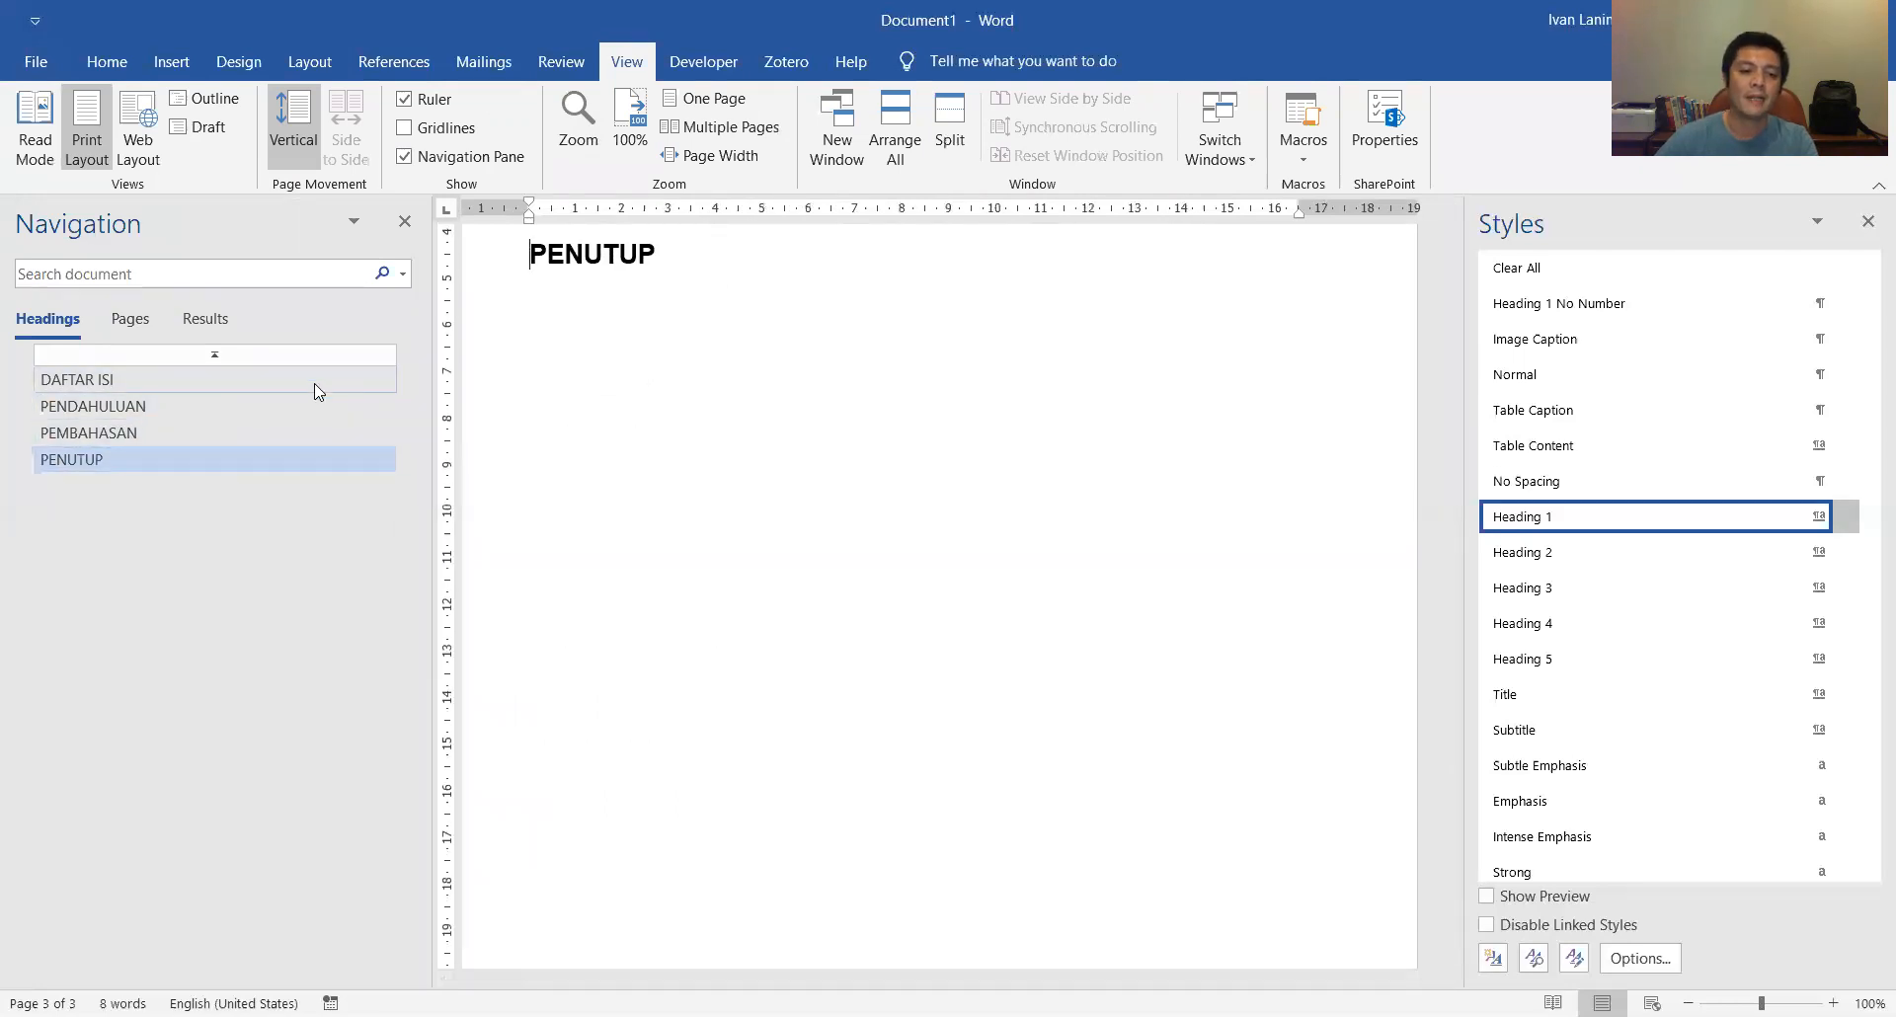
{"action": "left_click", "coordinate": [315, 385]}
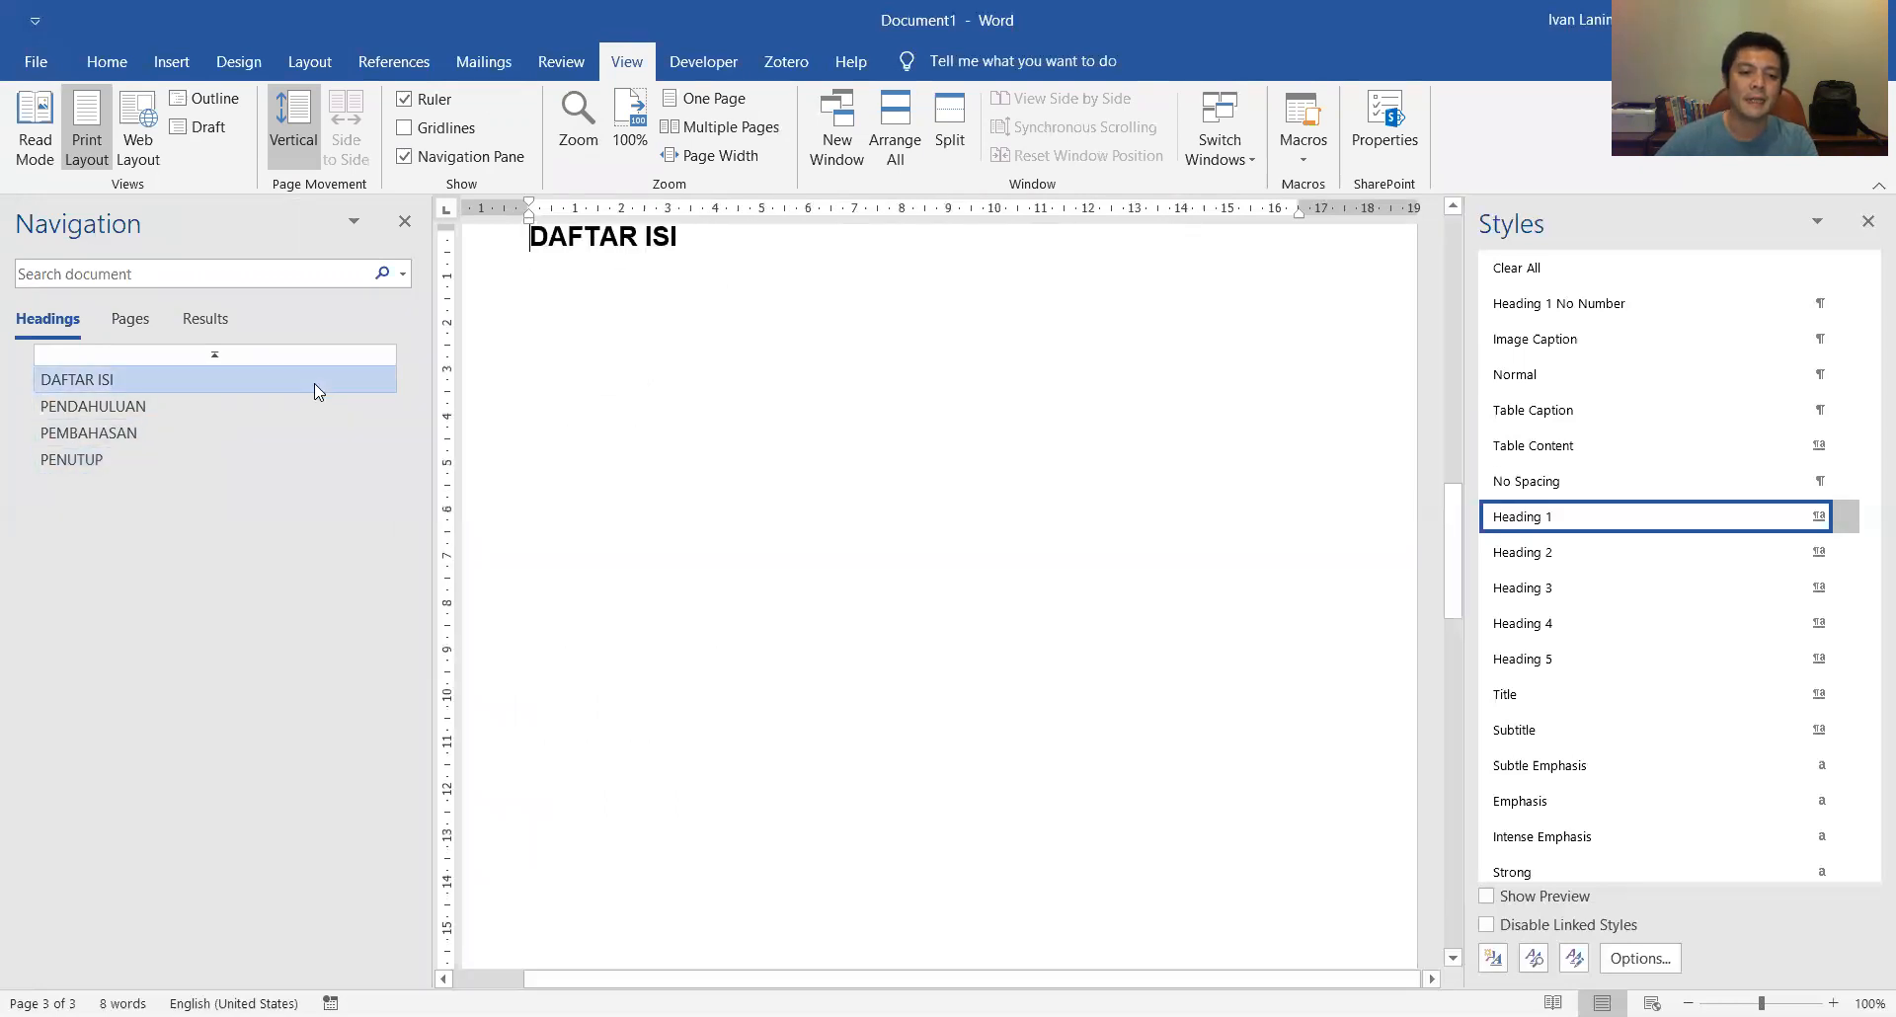
Step: Insert a custom table of contents showing 2 heading levels on a new line below the "DAFTAR ISI" heading
{"action": "left_click", "coordinate": [720, 296]}
{"action": "left_click", "coordinate": [738, 252]}
{"action": "key", "text": "Return"}
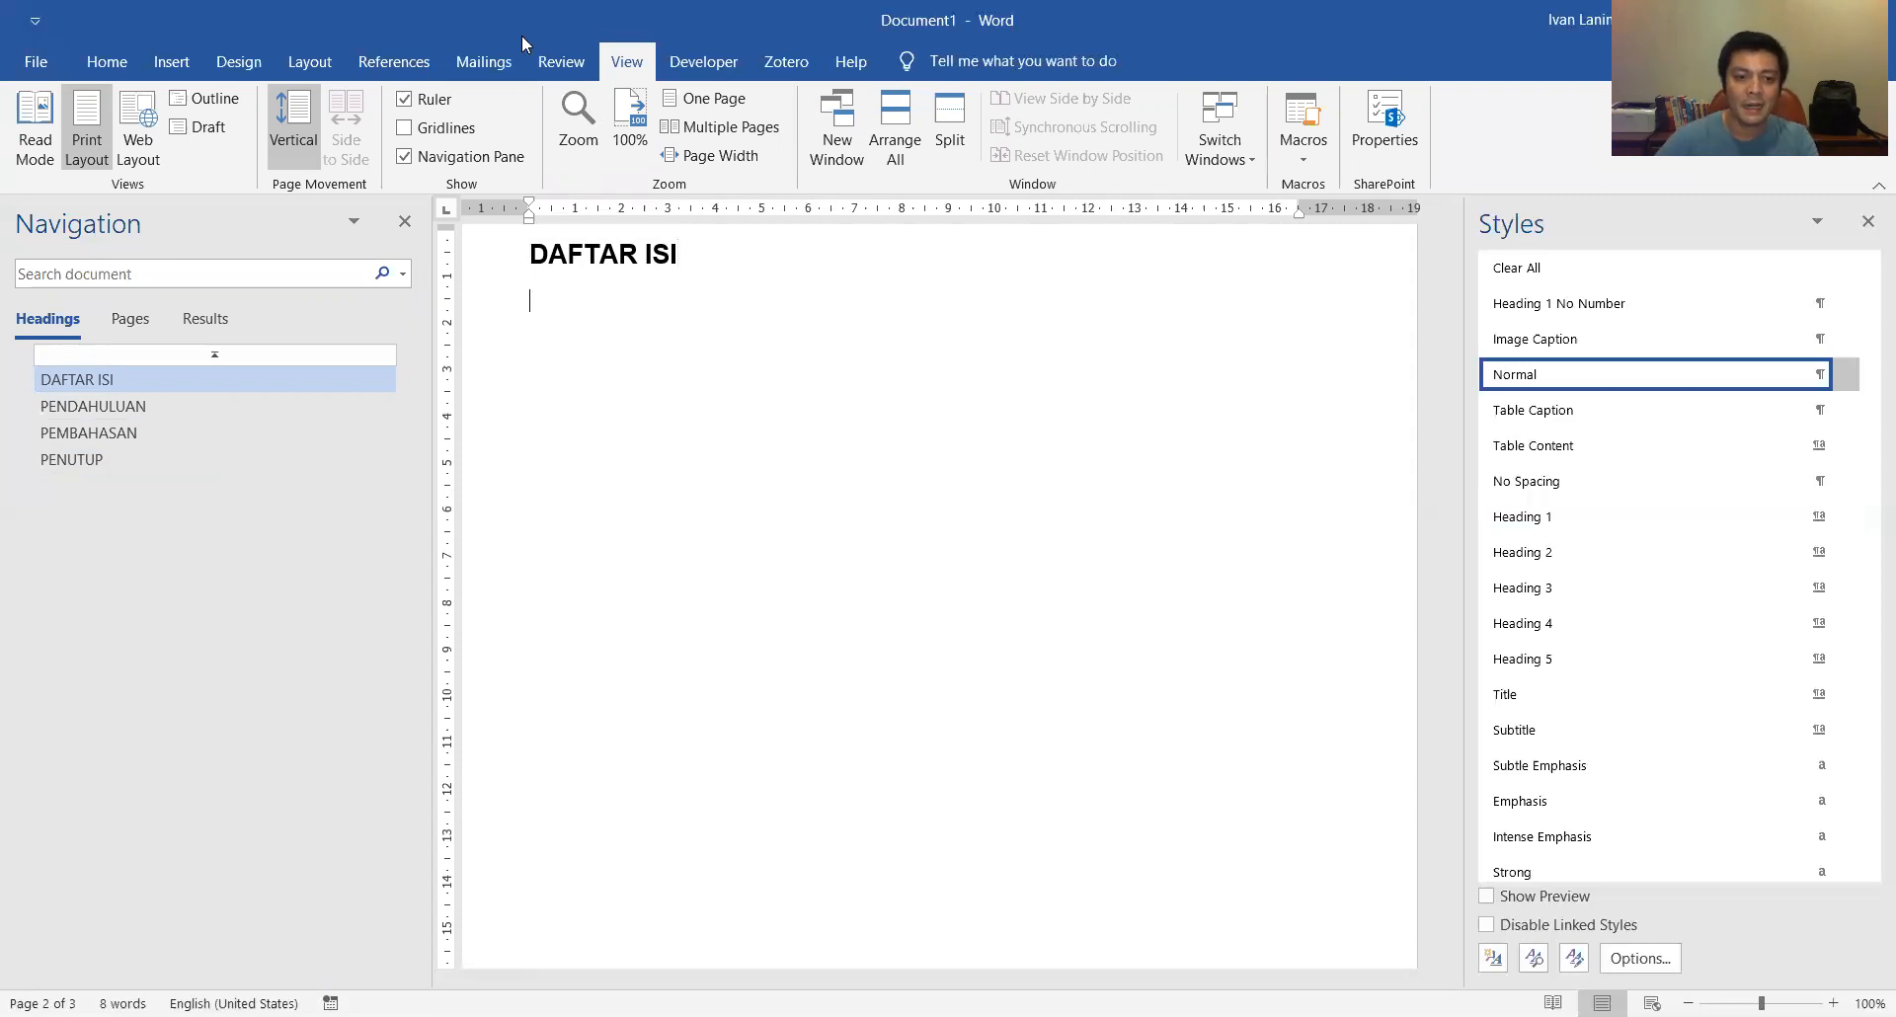
{"action": "left_click", "coordinate": [379, 50]}
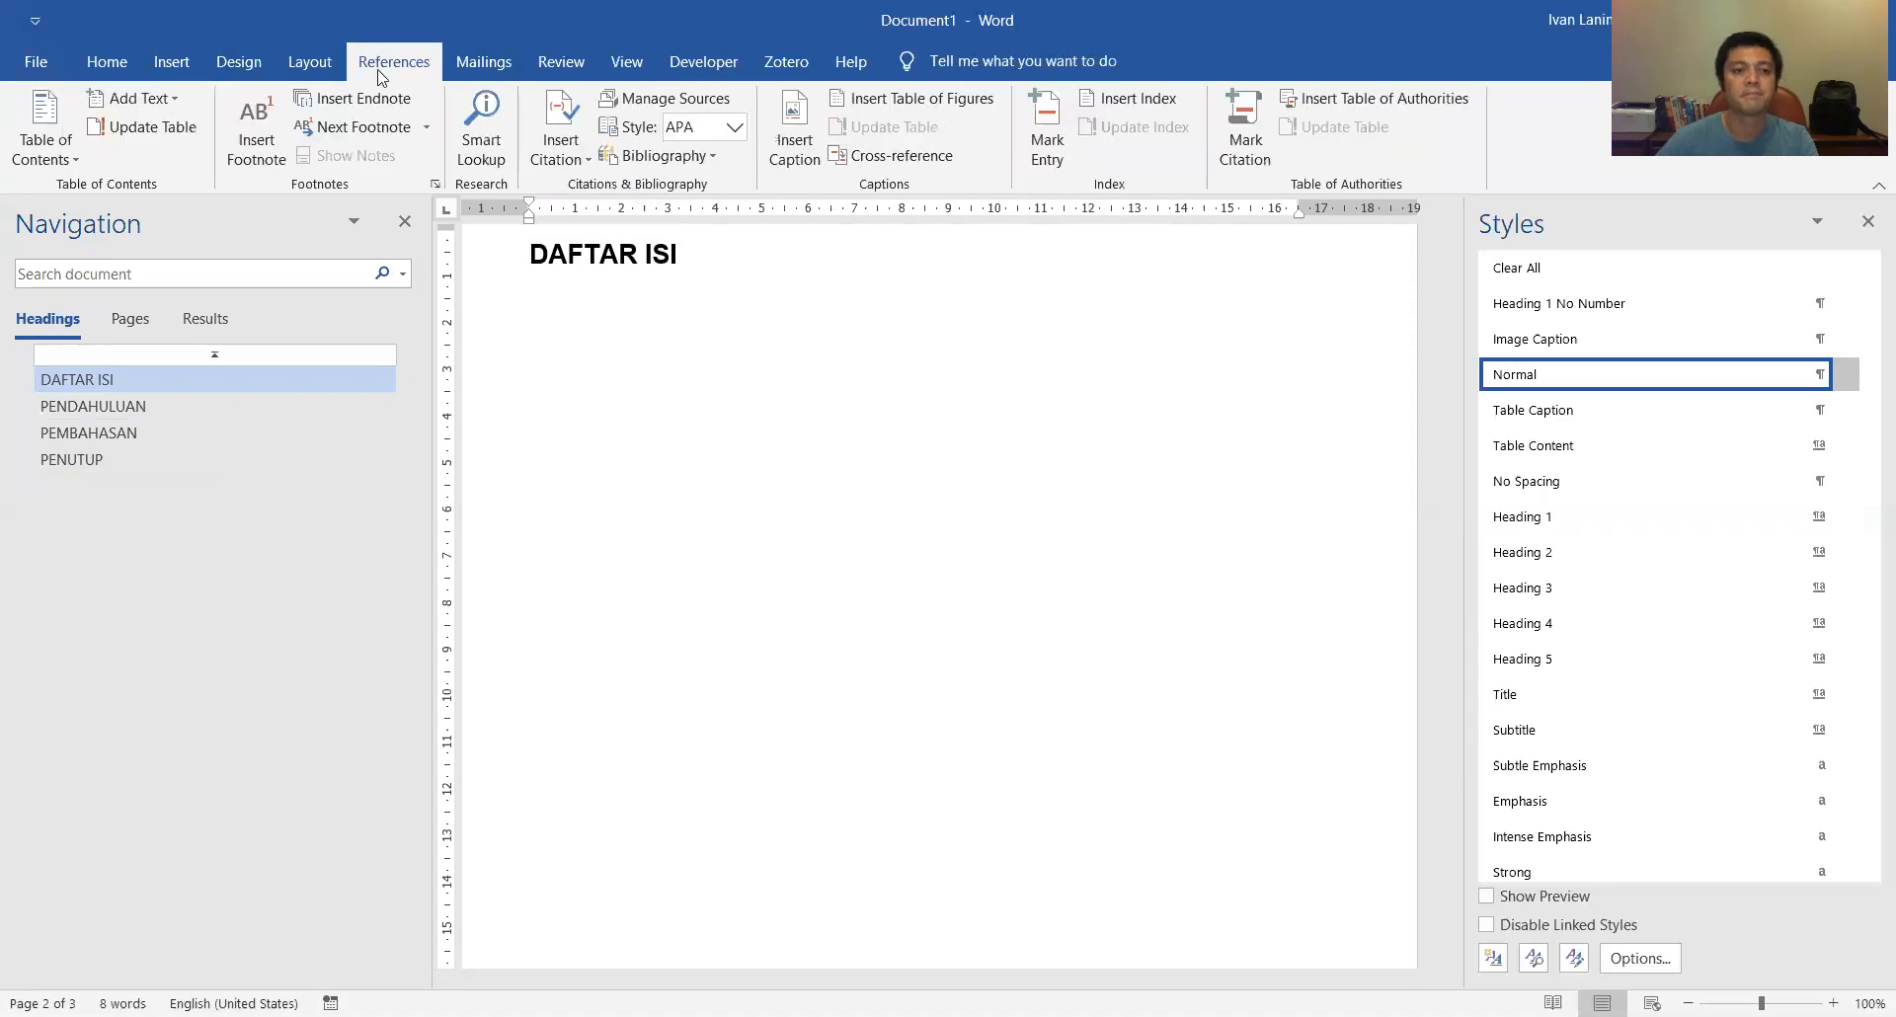
{"action": "left_click", "coordinate": [54, 168]}
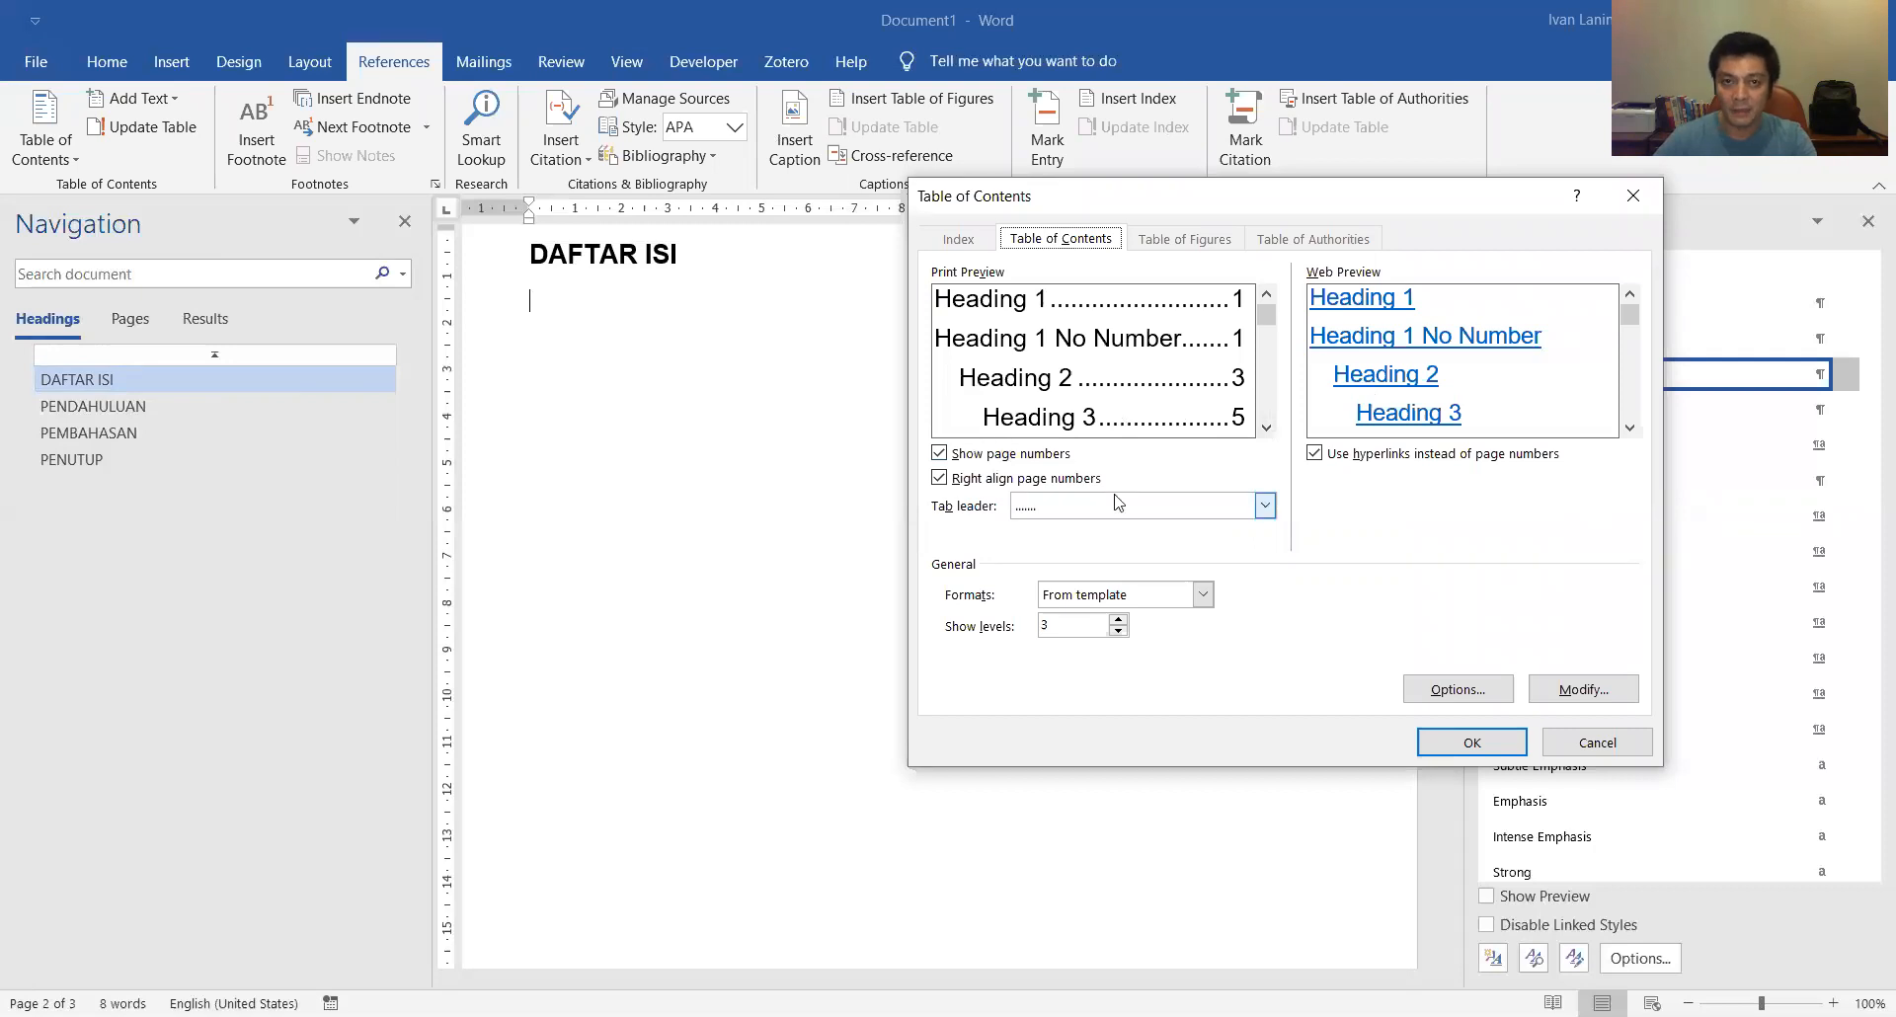
{"action": "left_click", "coordinate": [1119, 632]}
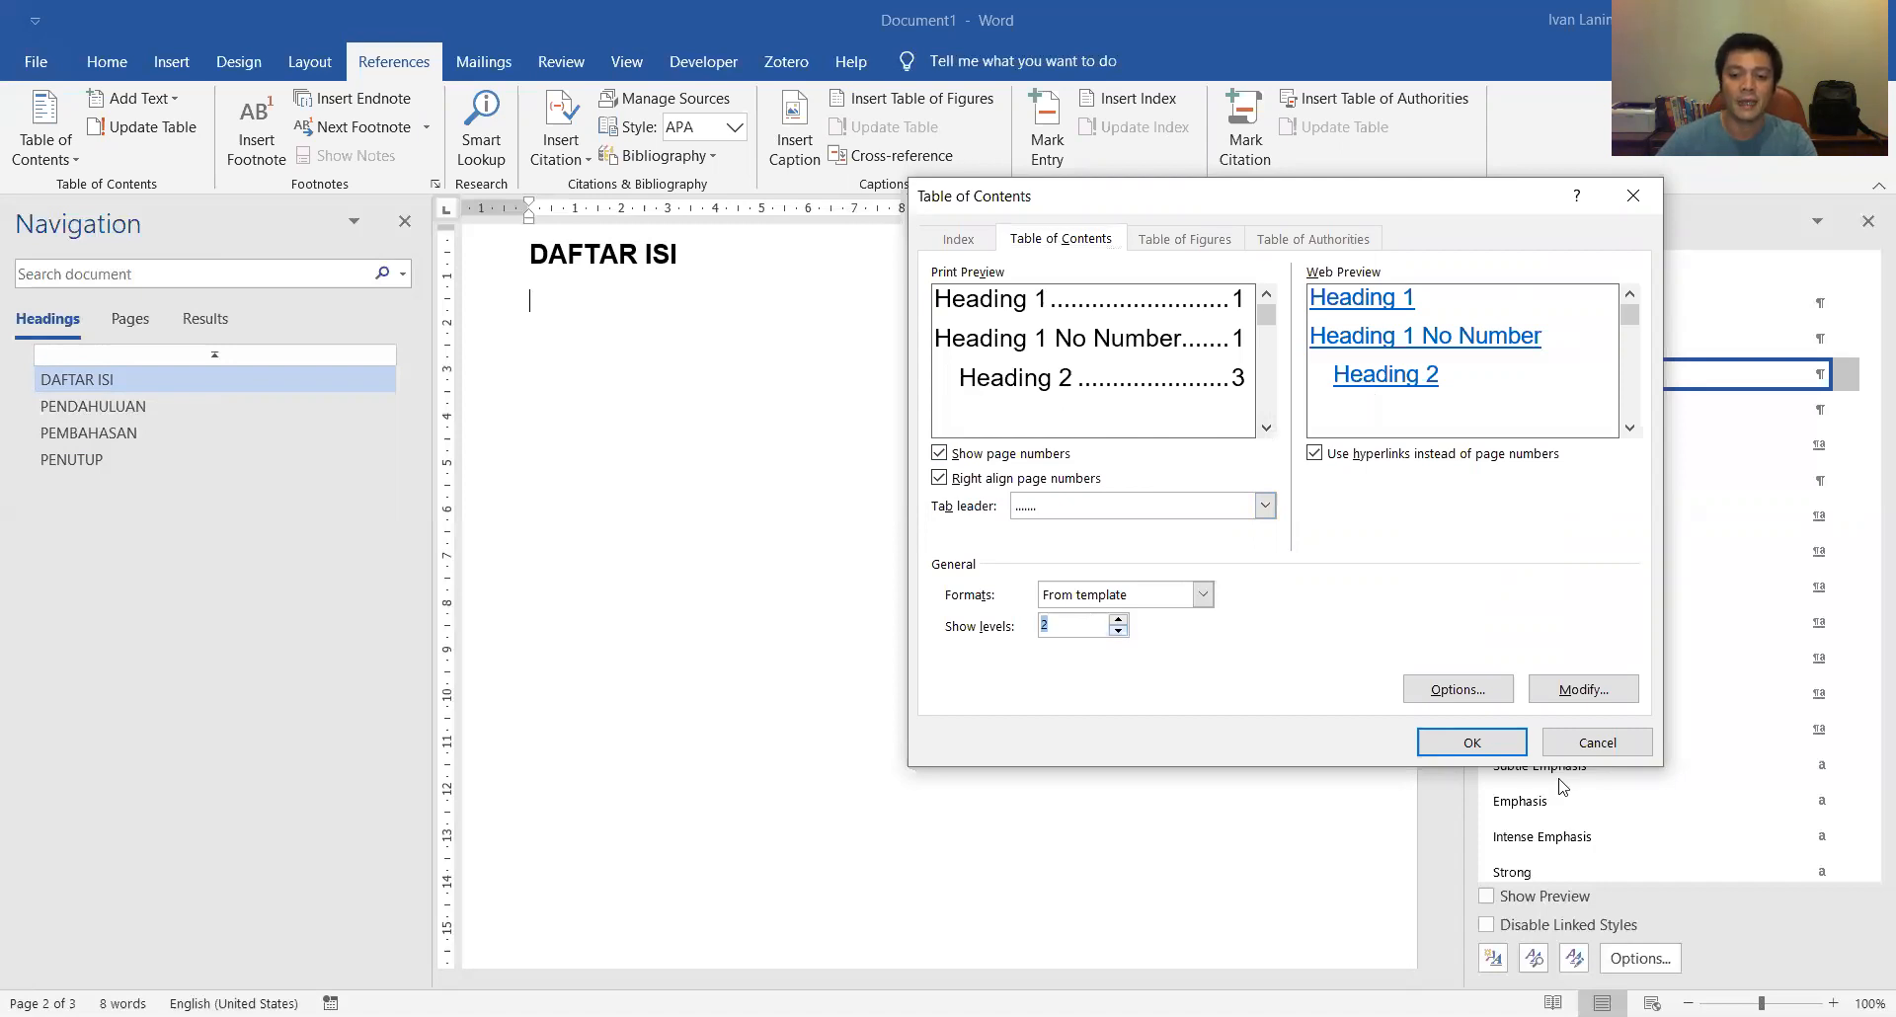
{"action": "left_click", "coordinate": [1470, 743]}
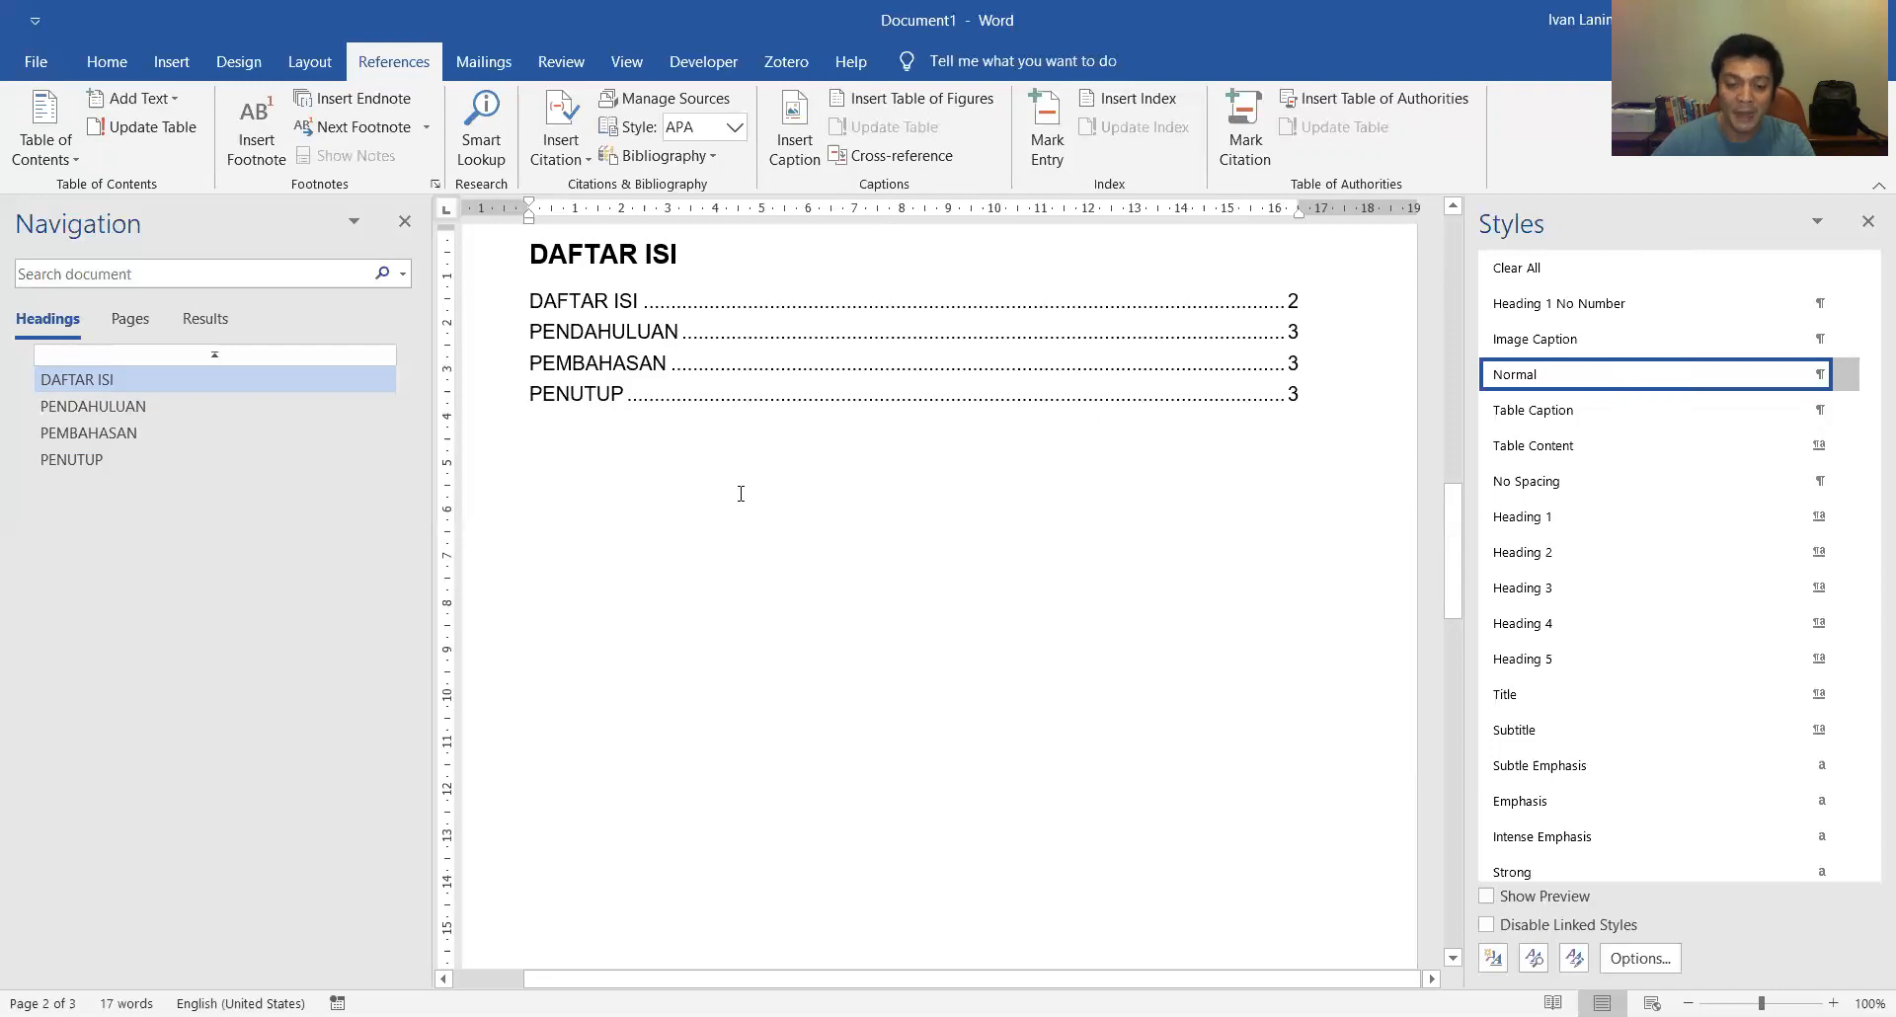
Step: Format the page numbers of the "DAFTAR ISI" section as i, ii, iii, starting at i
{"action": "scroll", "coordinate": [740, 494], "scroll_direction": "down", "scroll_amount": 3}
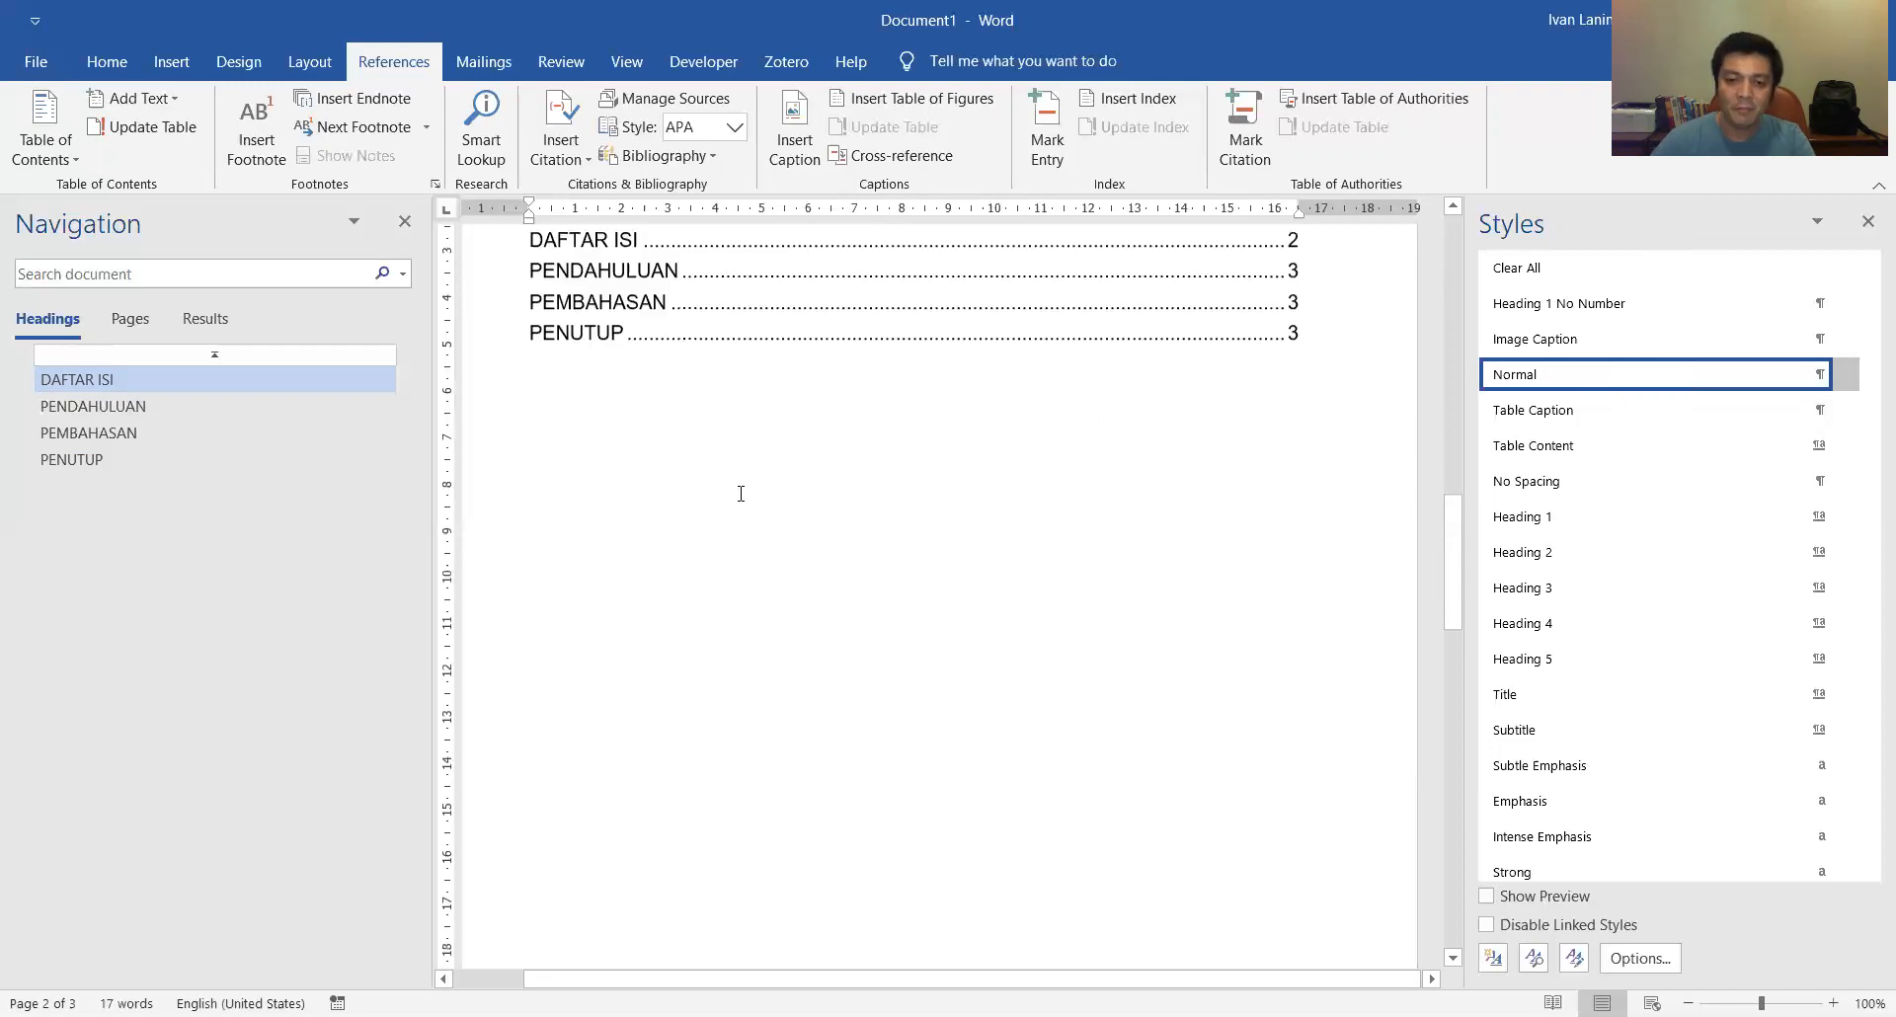
{"action": "scroll", "coordinate": [741, 493], "scroll_direction": "up", "scroll_amount": 4}
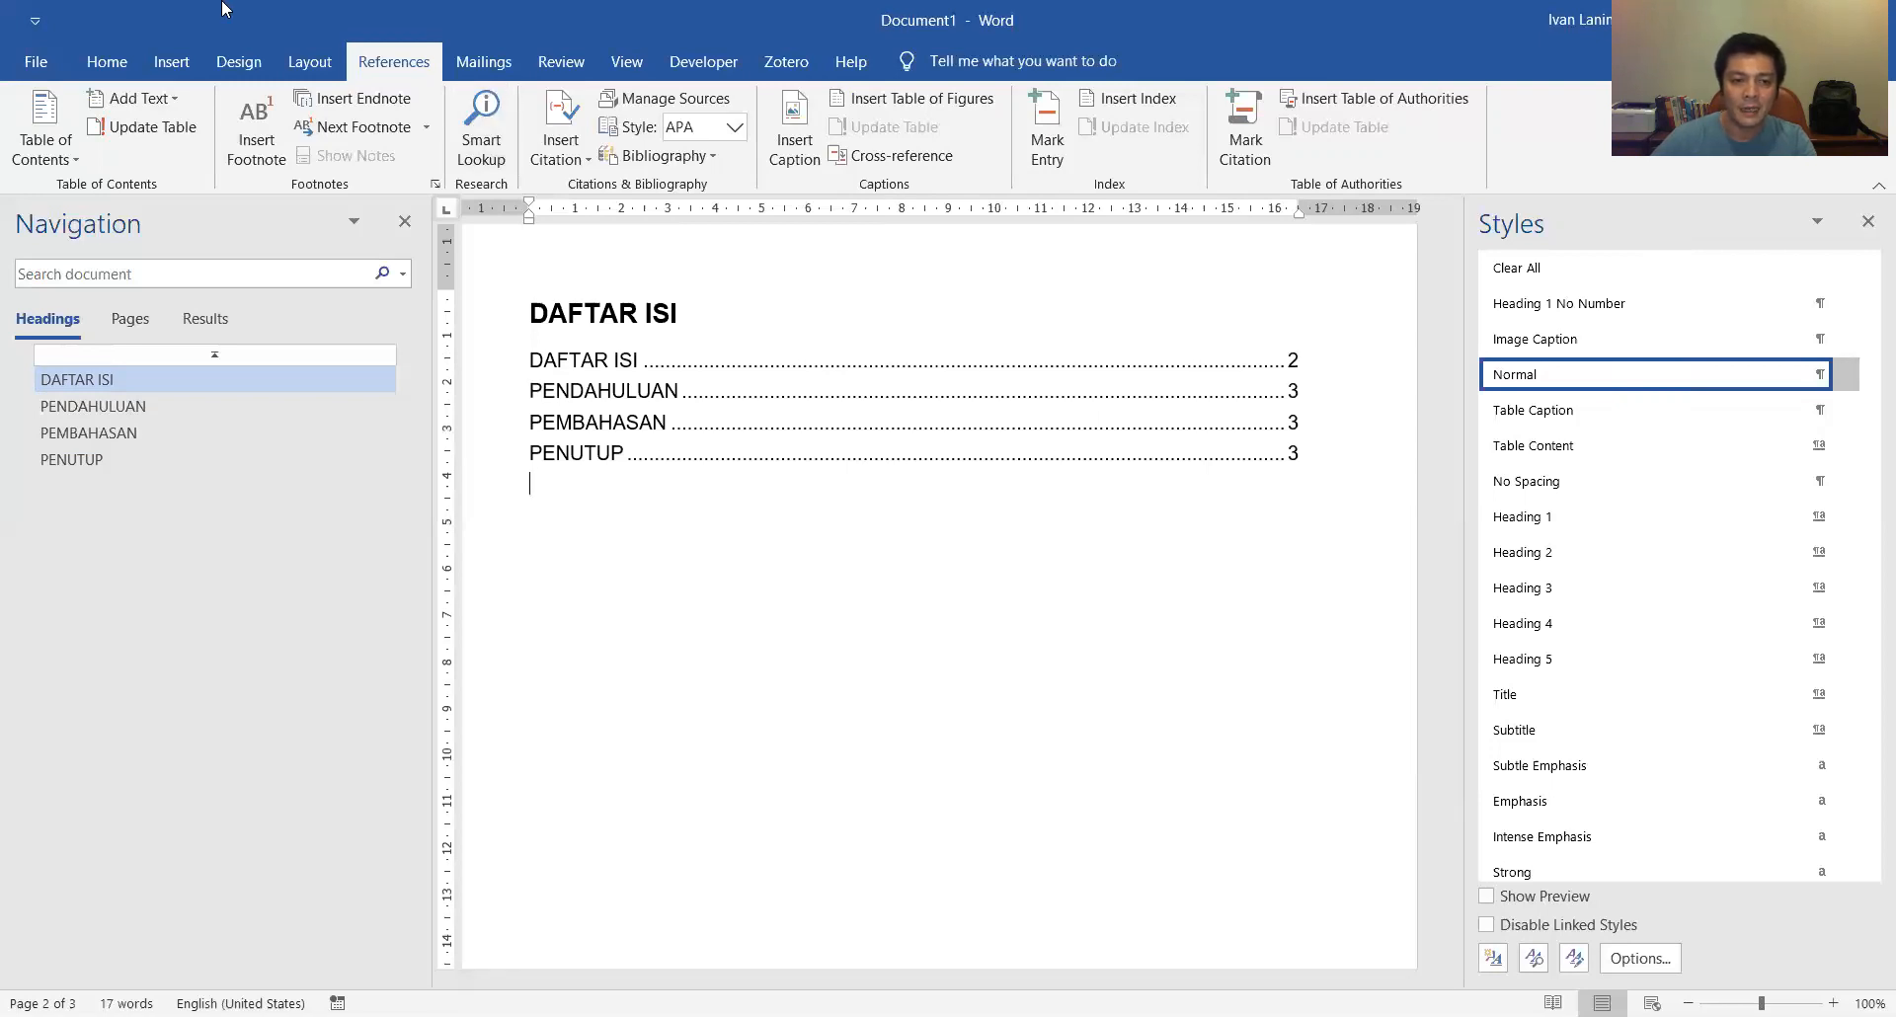
{"action": "left_click", "coordinate": [174, 69]}
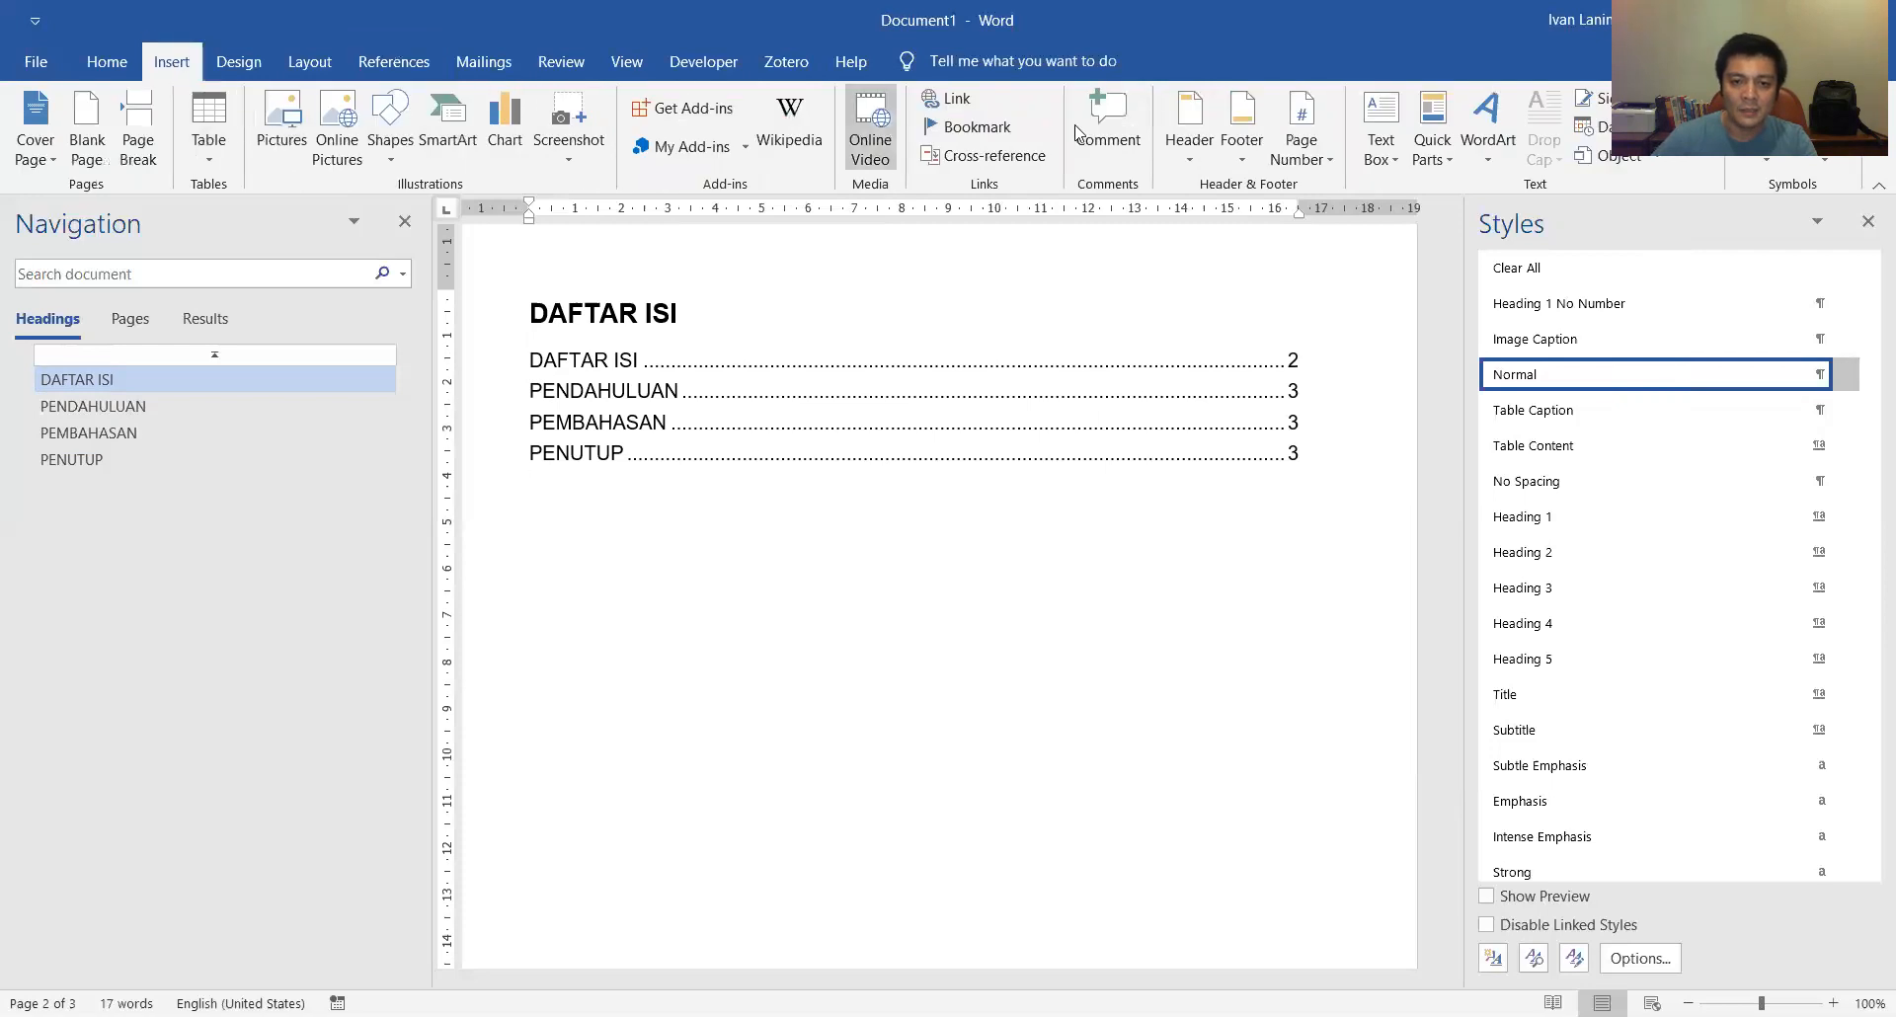
{"action": "left_click", "coordinate": [1320, 165]}
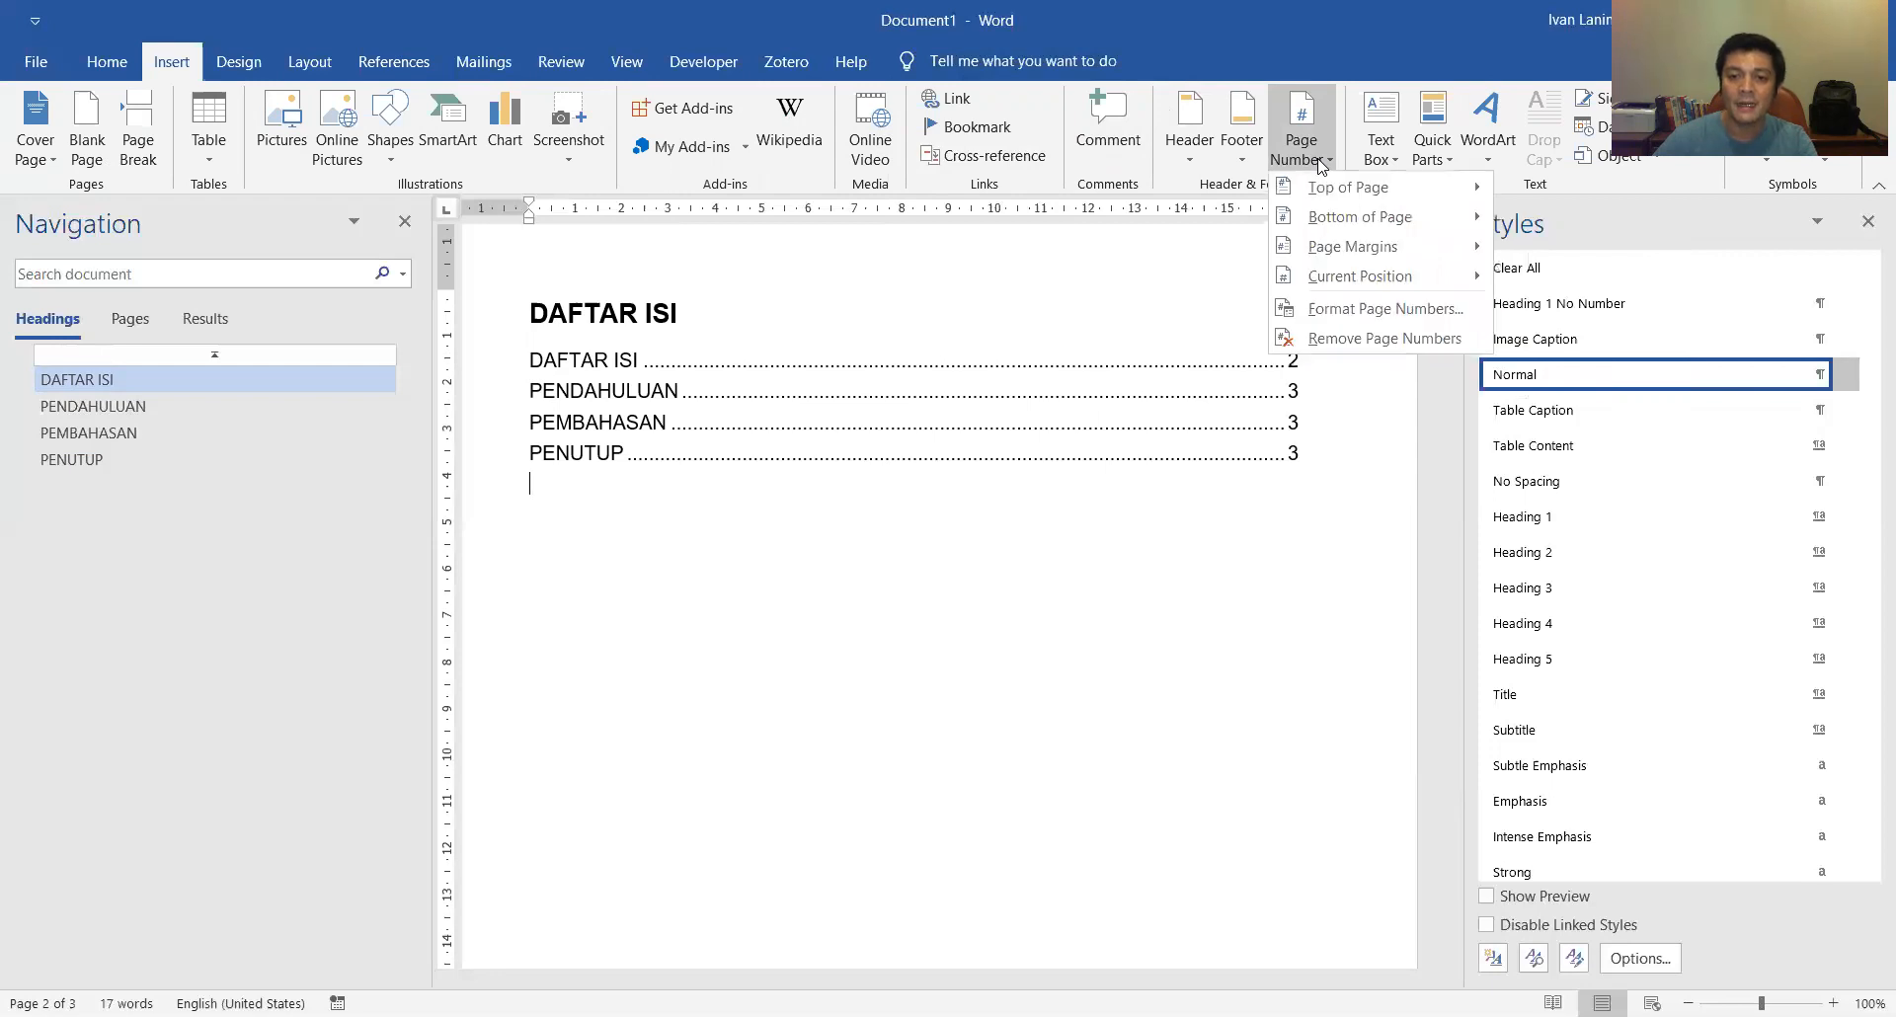
{"action": "left_click", "coordinate": [1376, 318]}
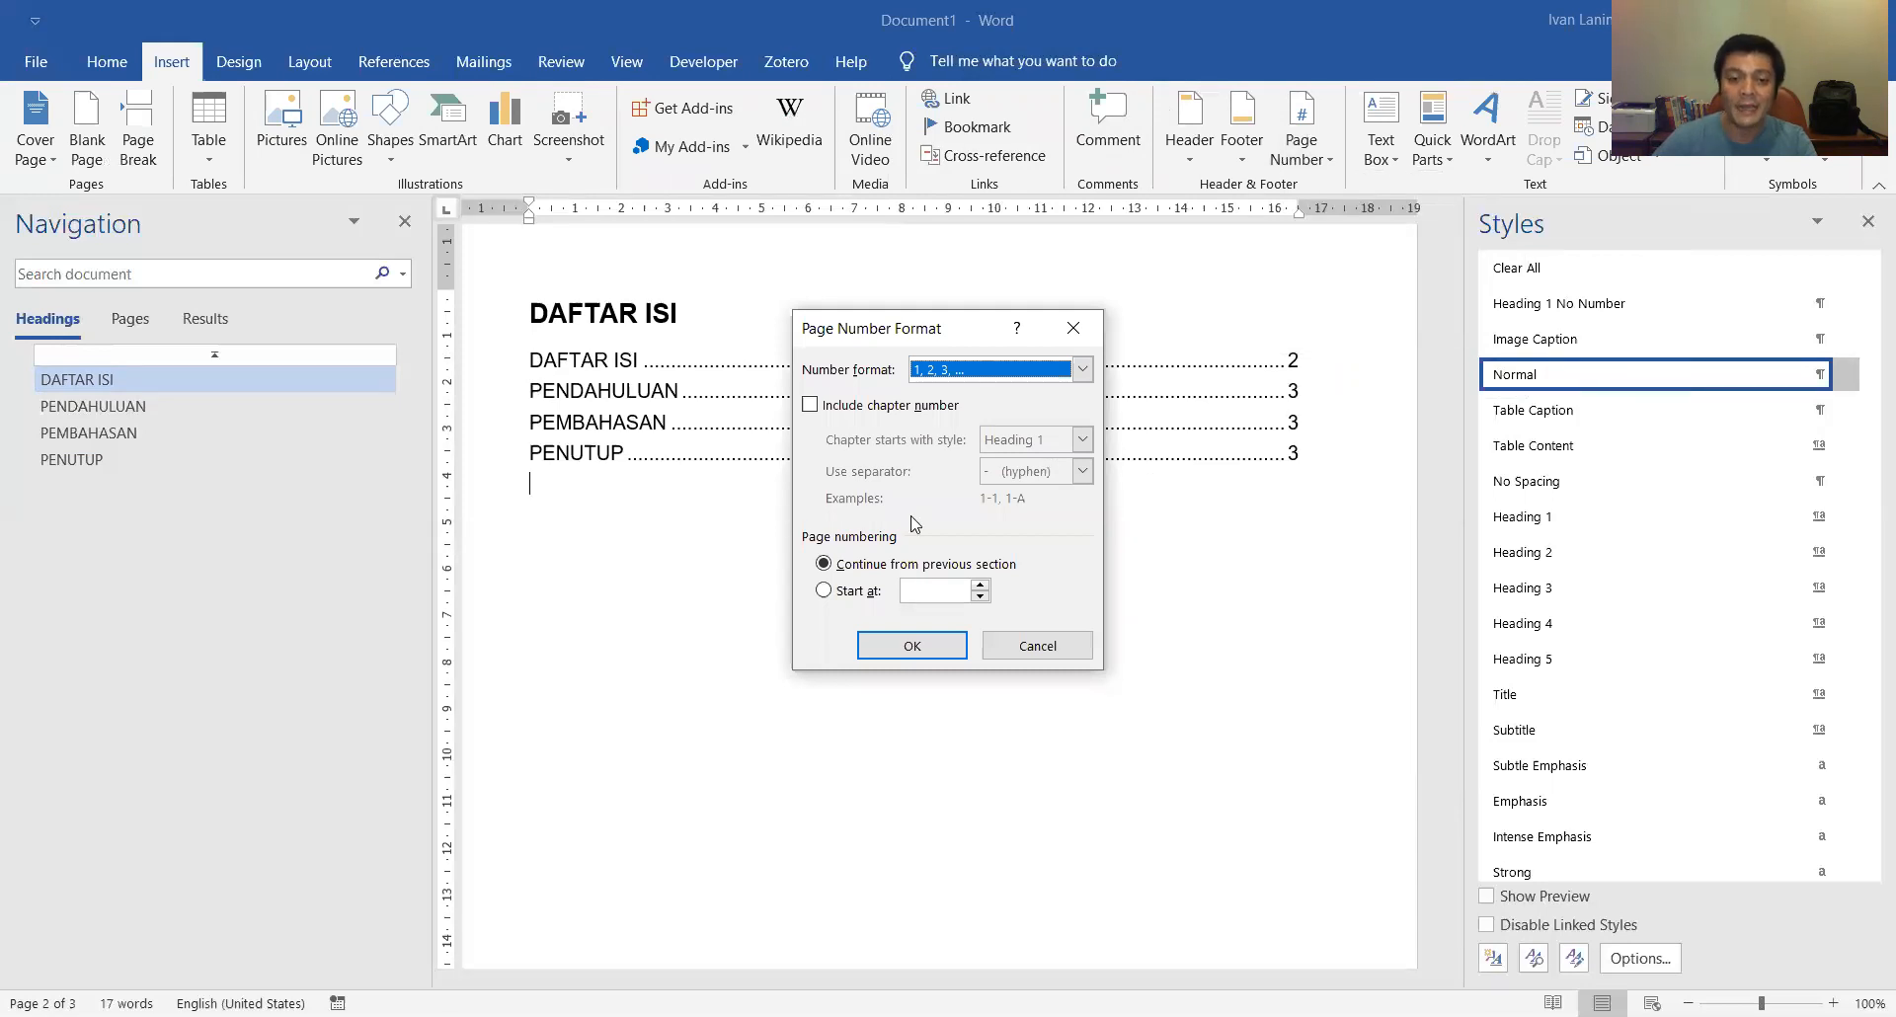
{"action": "left_click", "coordinate": [965, 370]}
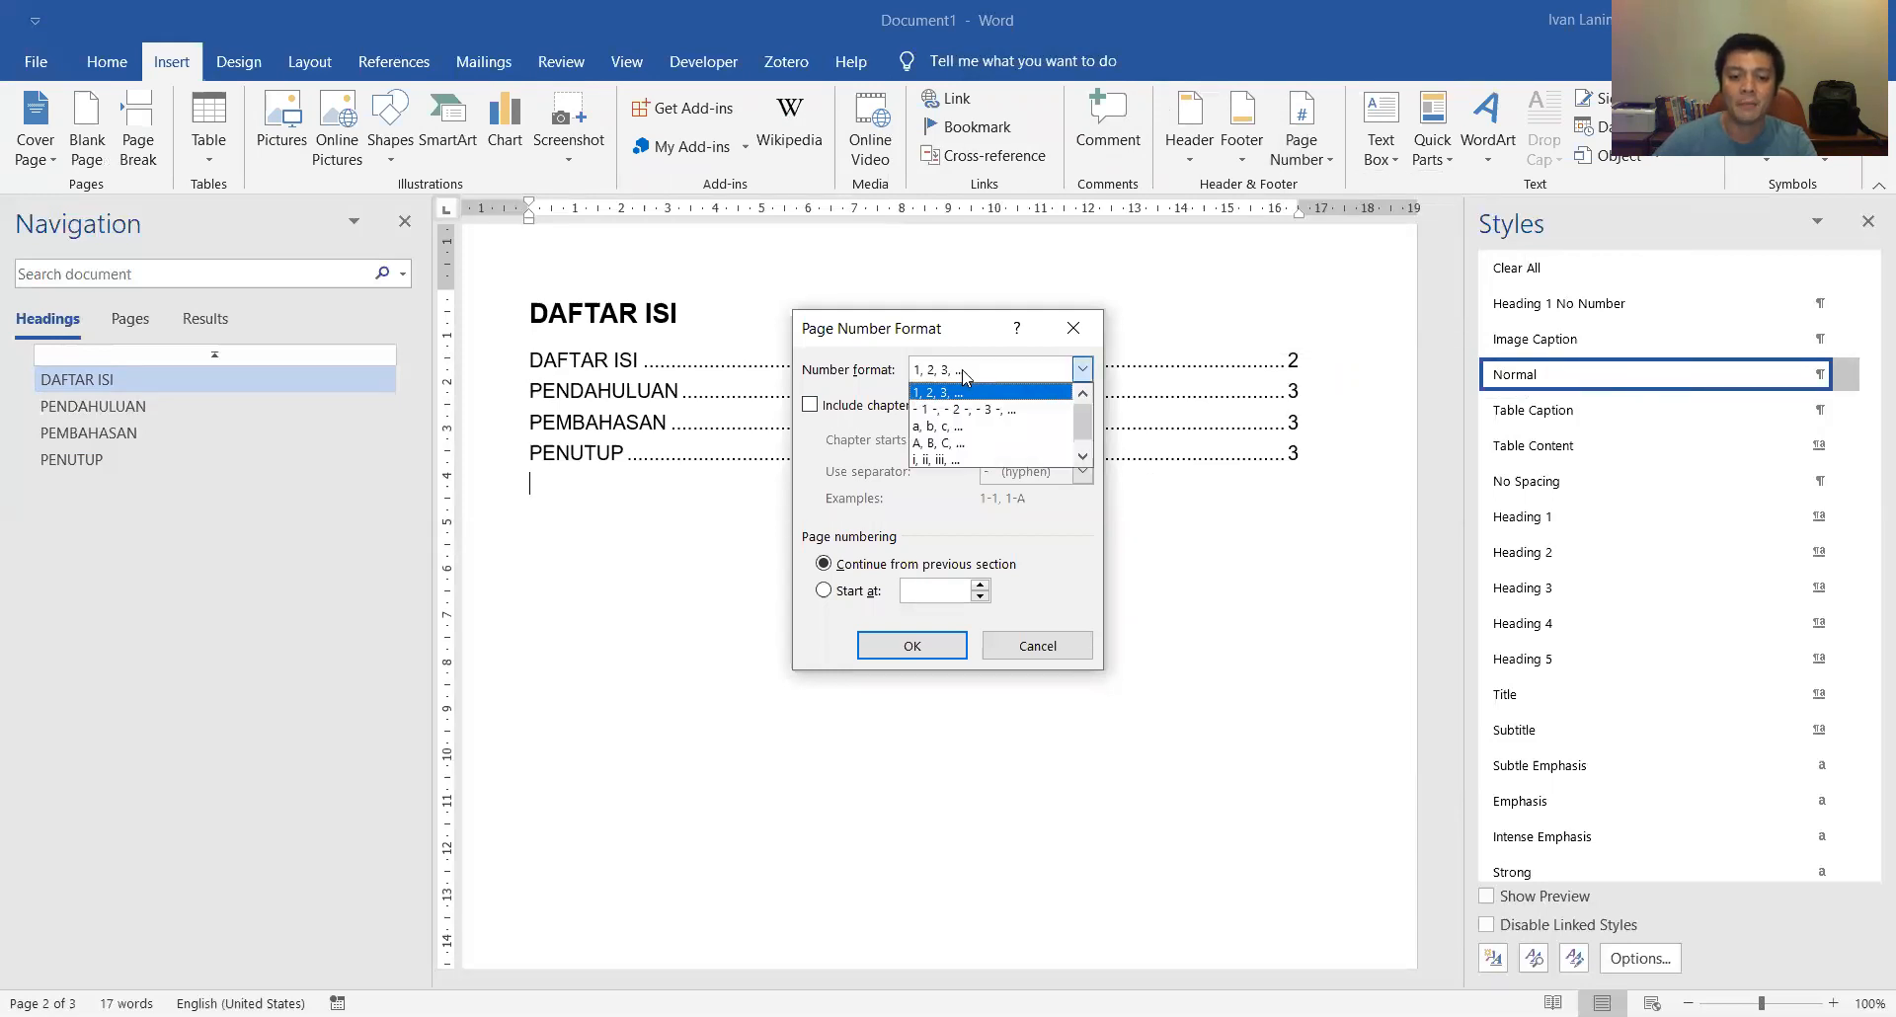
{"action": "left_click", "coordinate": [955, 459]}
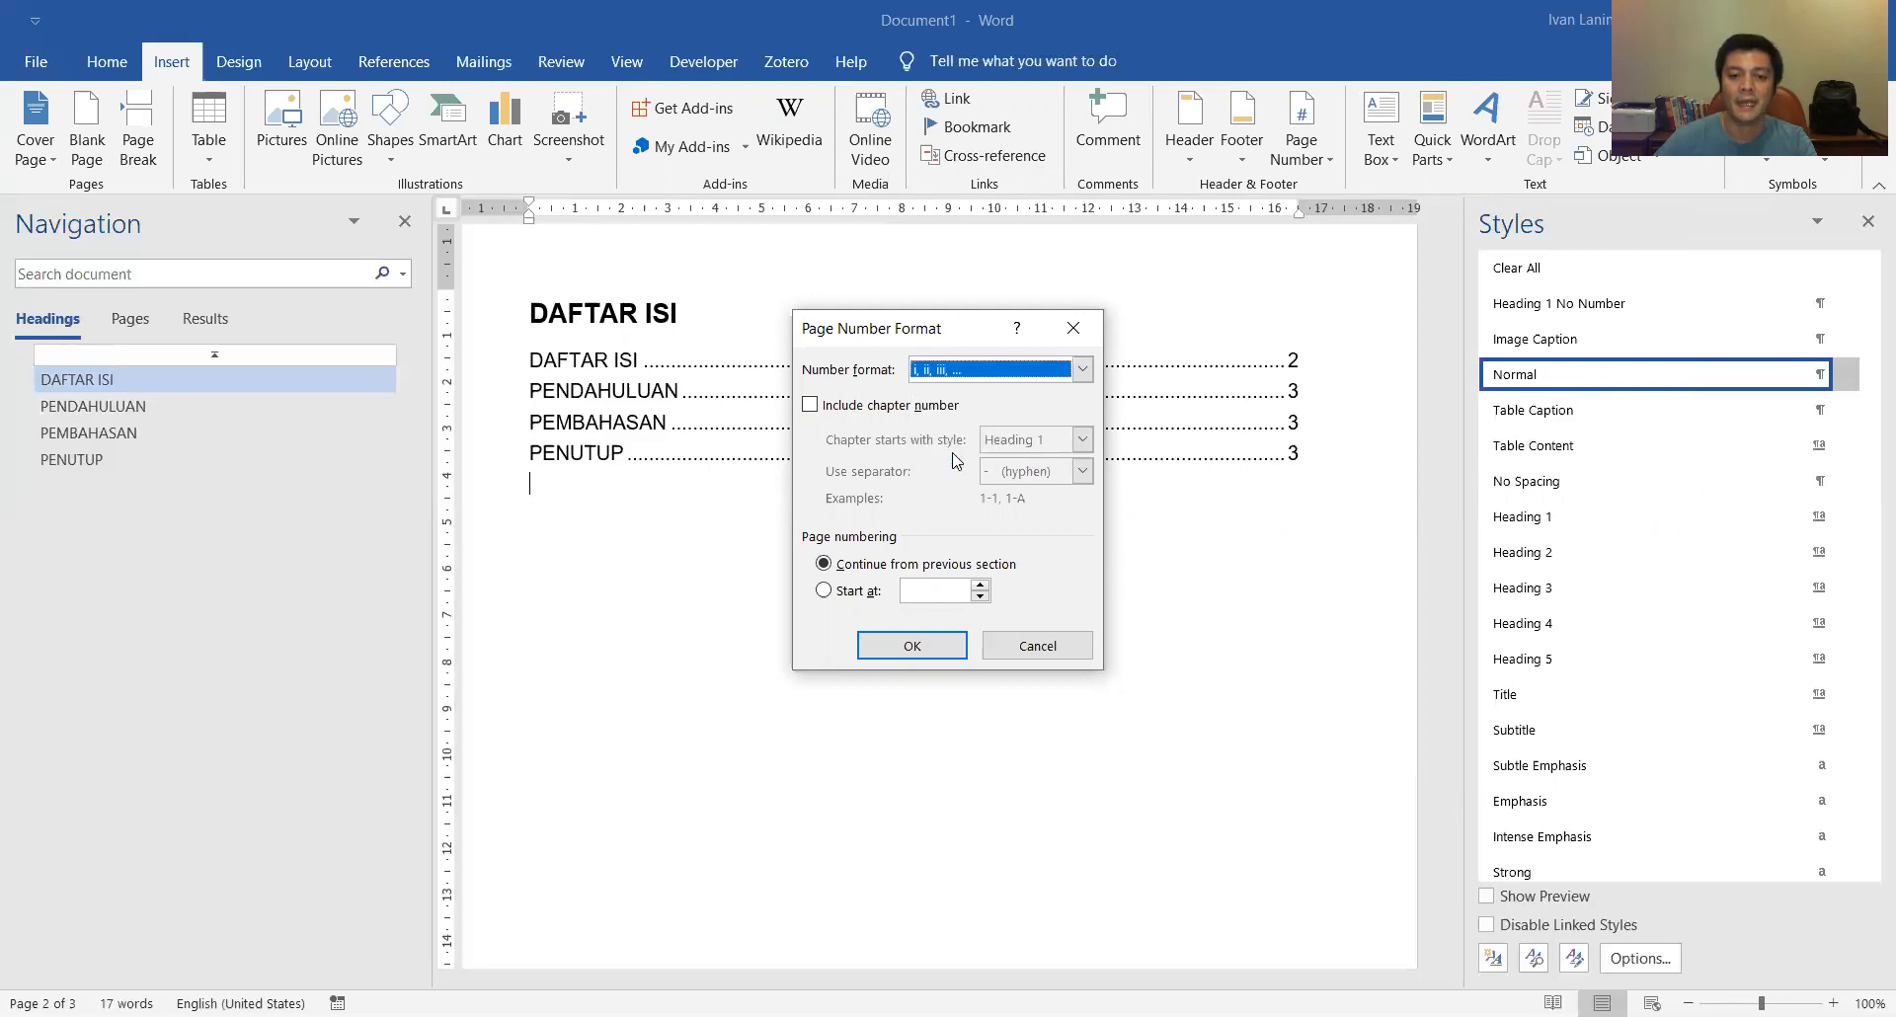
{"action": "left_click", "coordinate": [862, 591]}
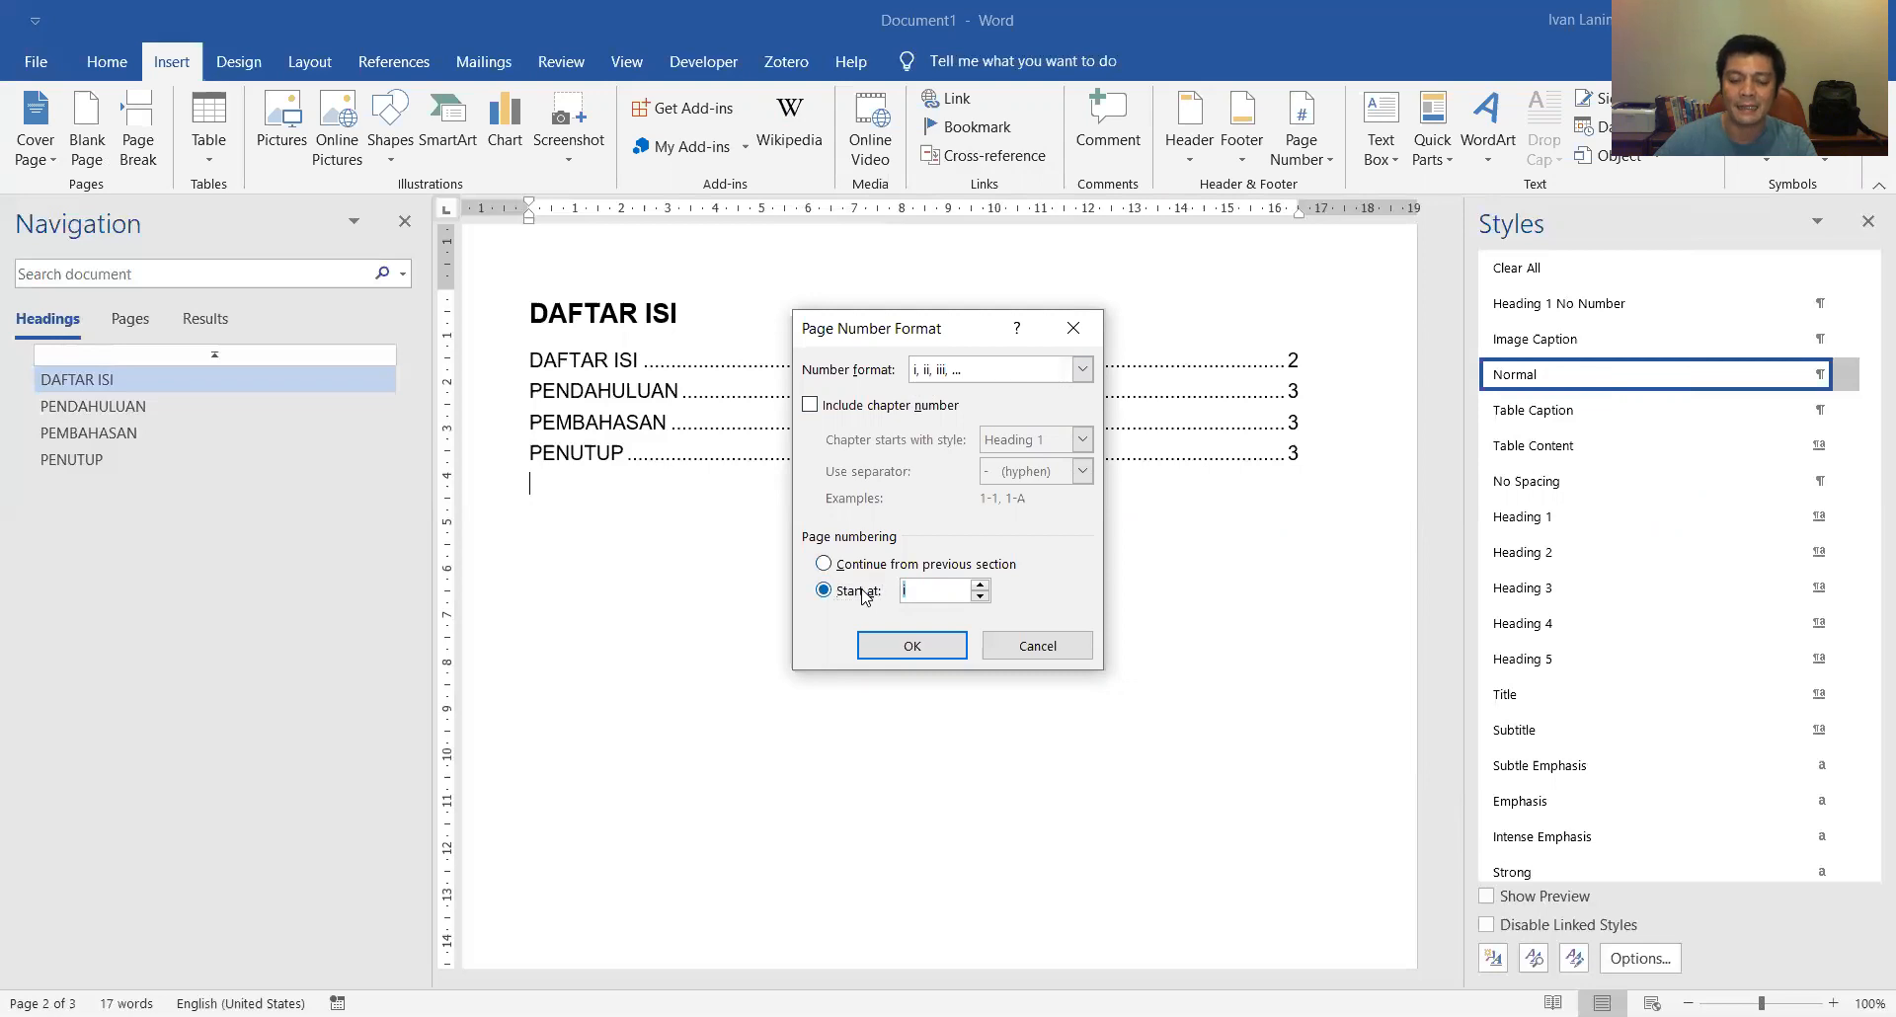
{"action": "left_click", "coordinate": [943, 654]}
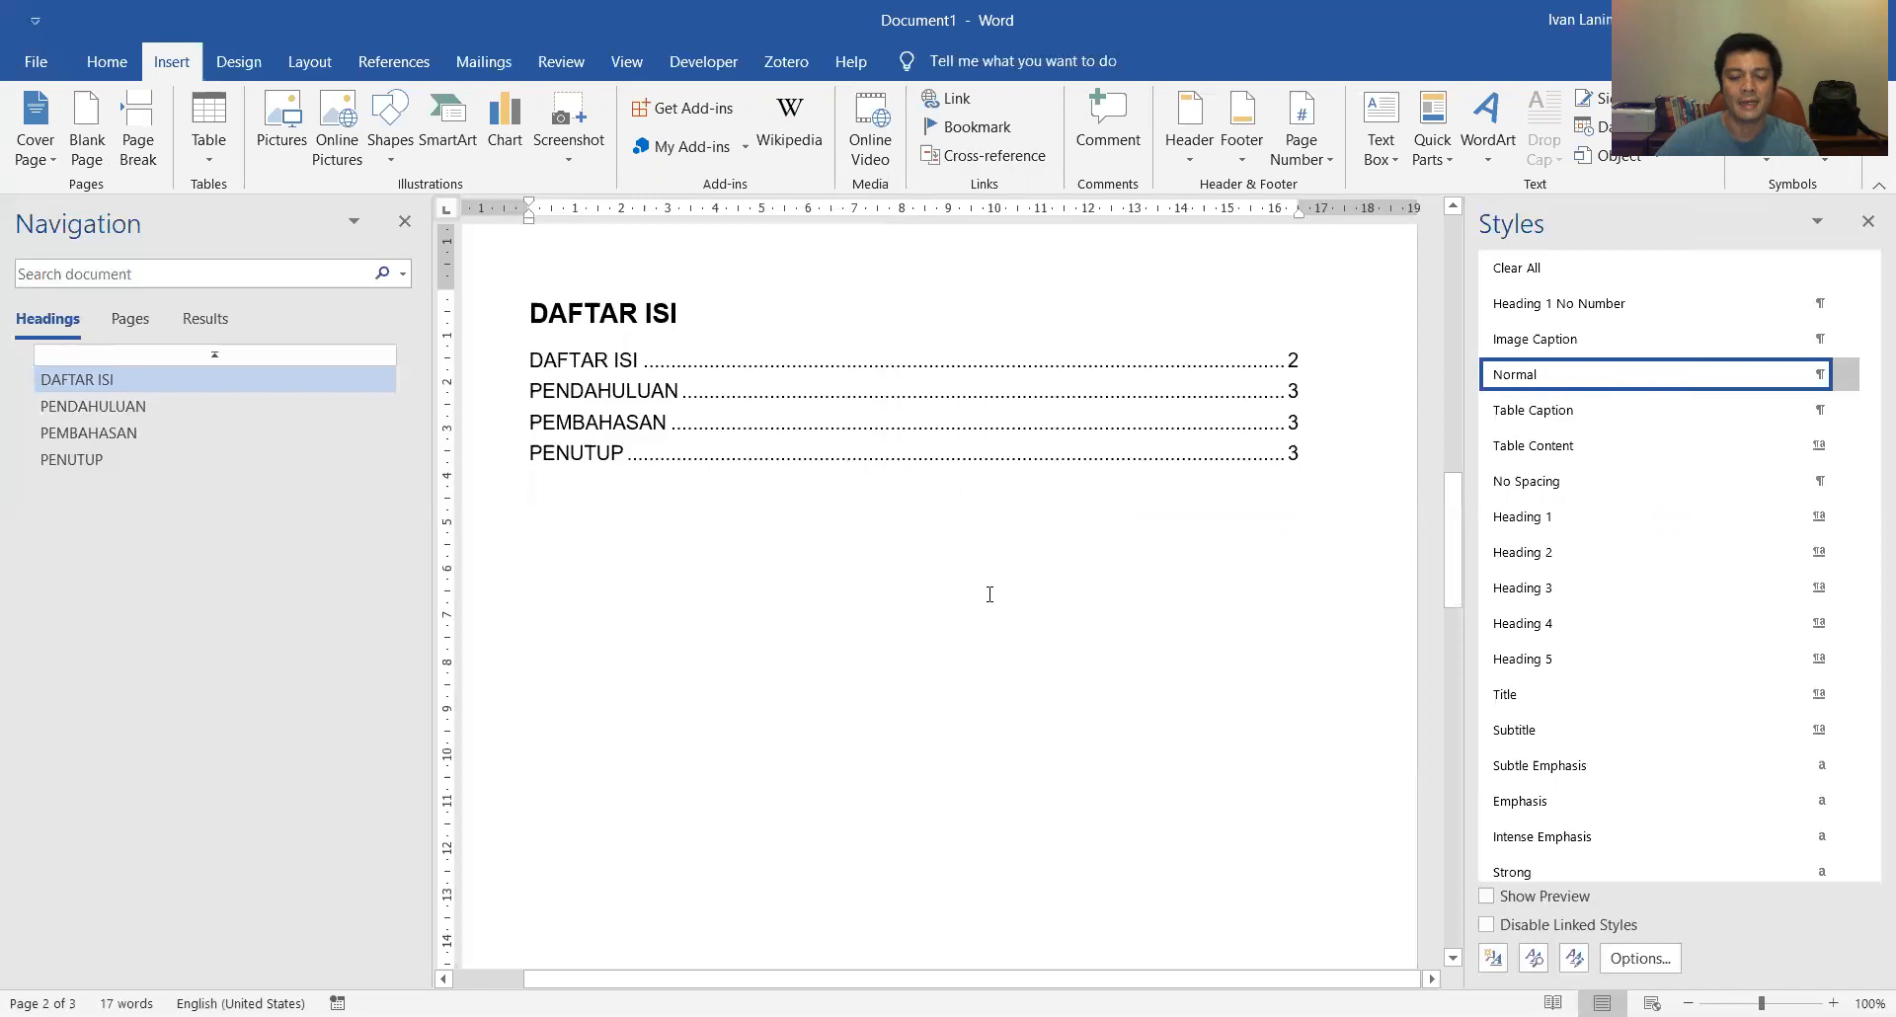
Step: Set the page numbering of the section containing "PENDAHULUAN" to start at 1 in the 1, 2, 3 format
{"action": "scroll", "coordinate": [989, 593], "scroll_direction": "down", "scroll_amount": 10}
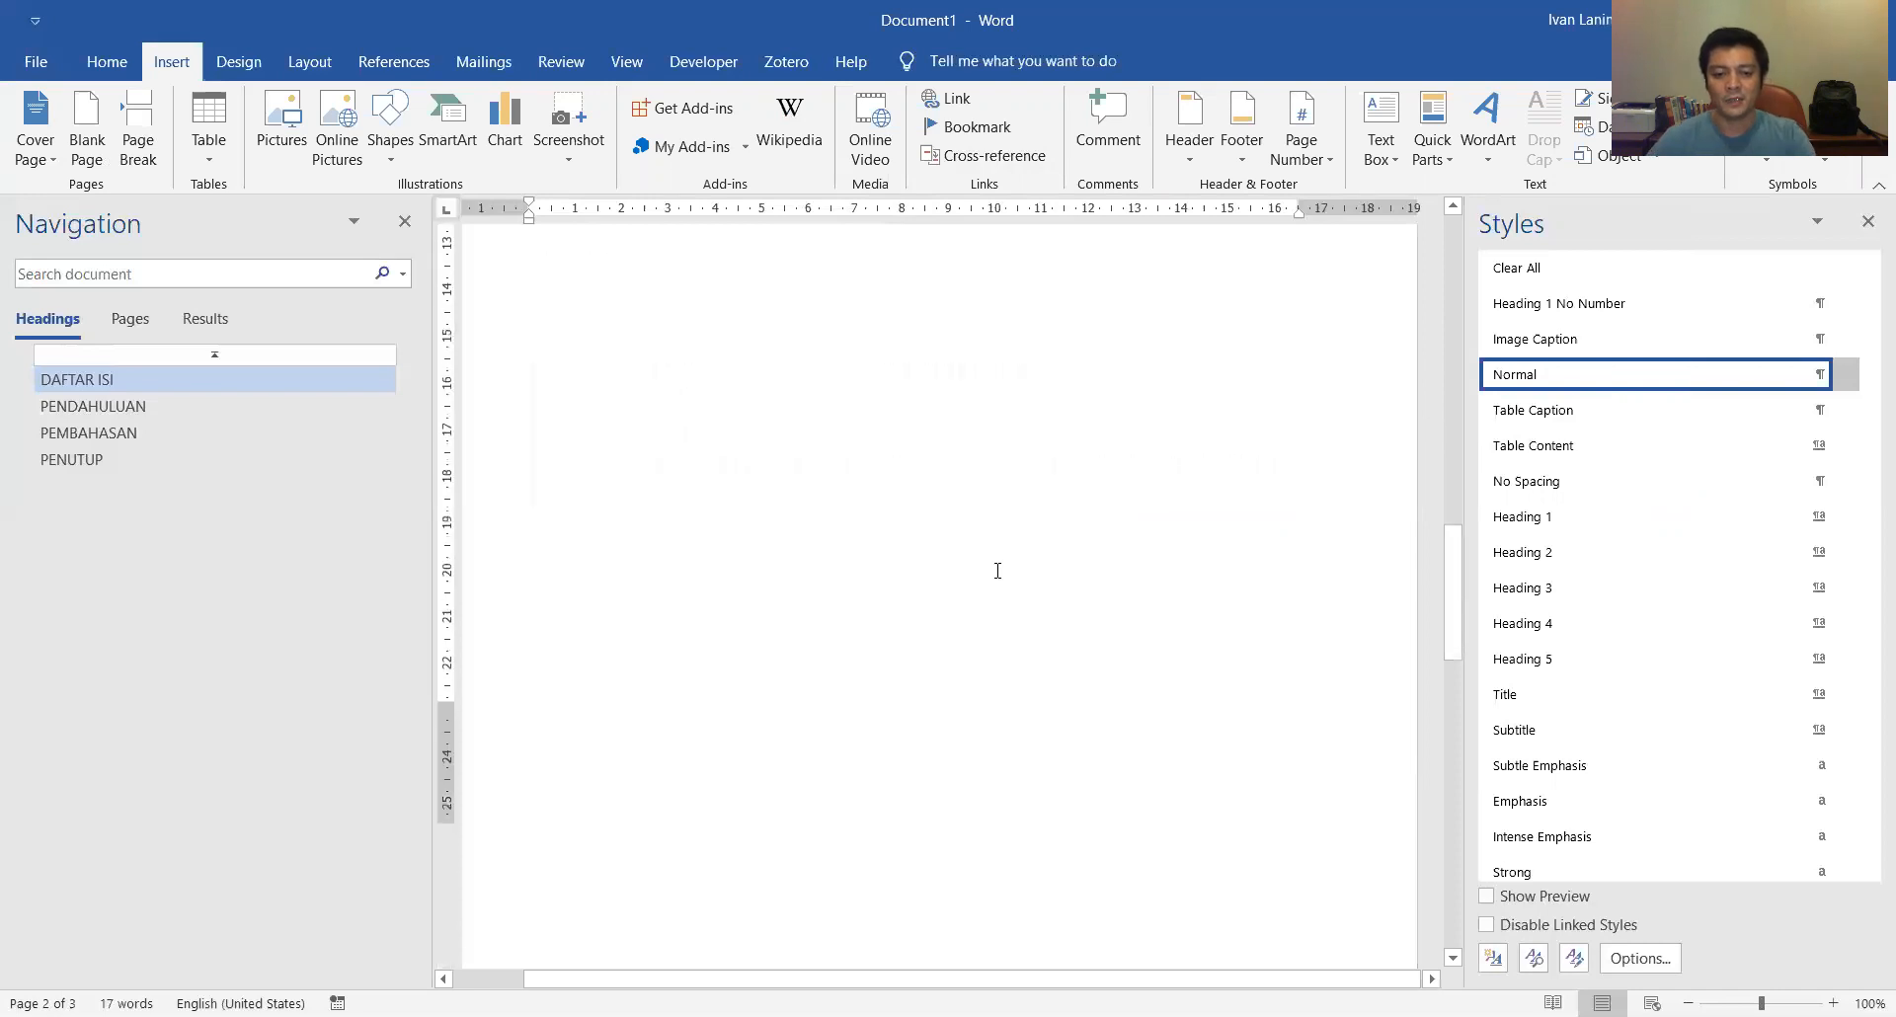
{"action": "left_click", "coordinate": [809, 431]}
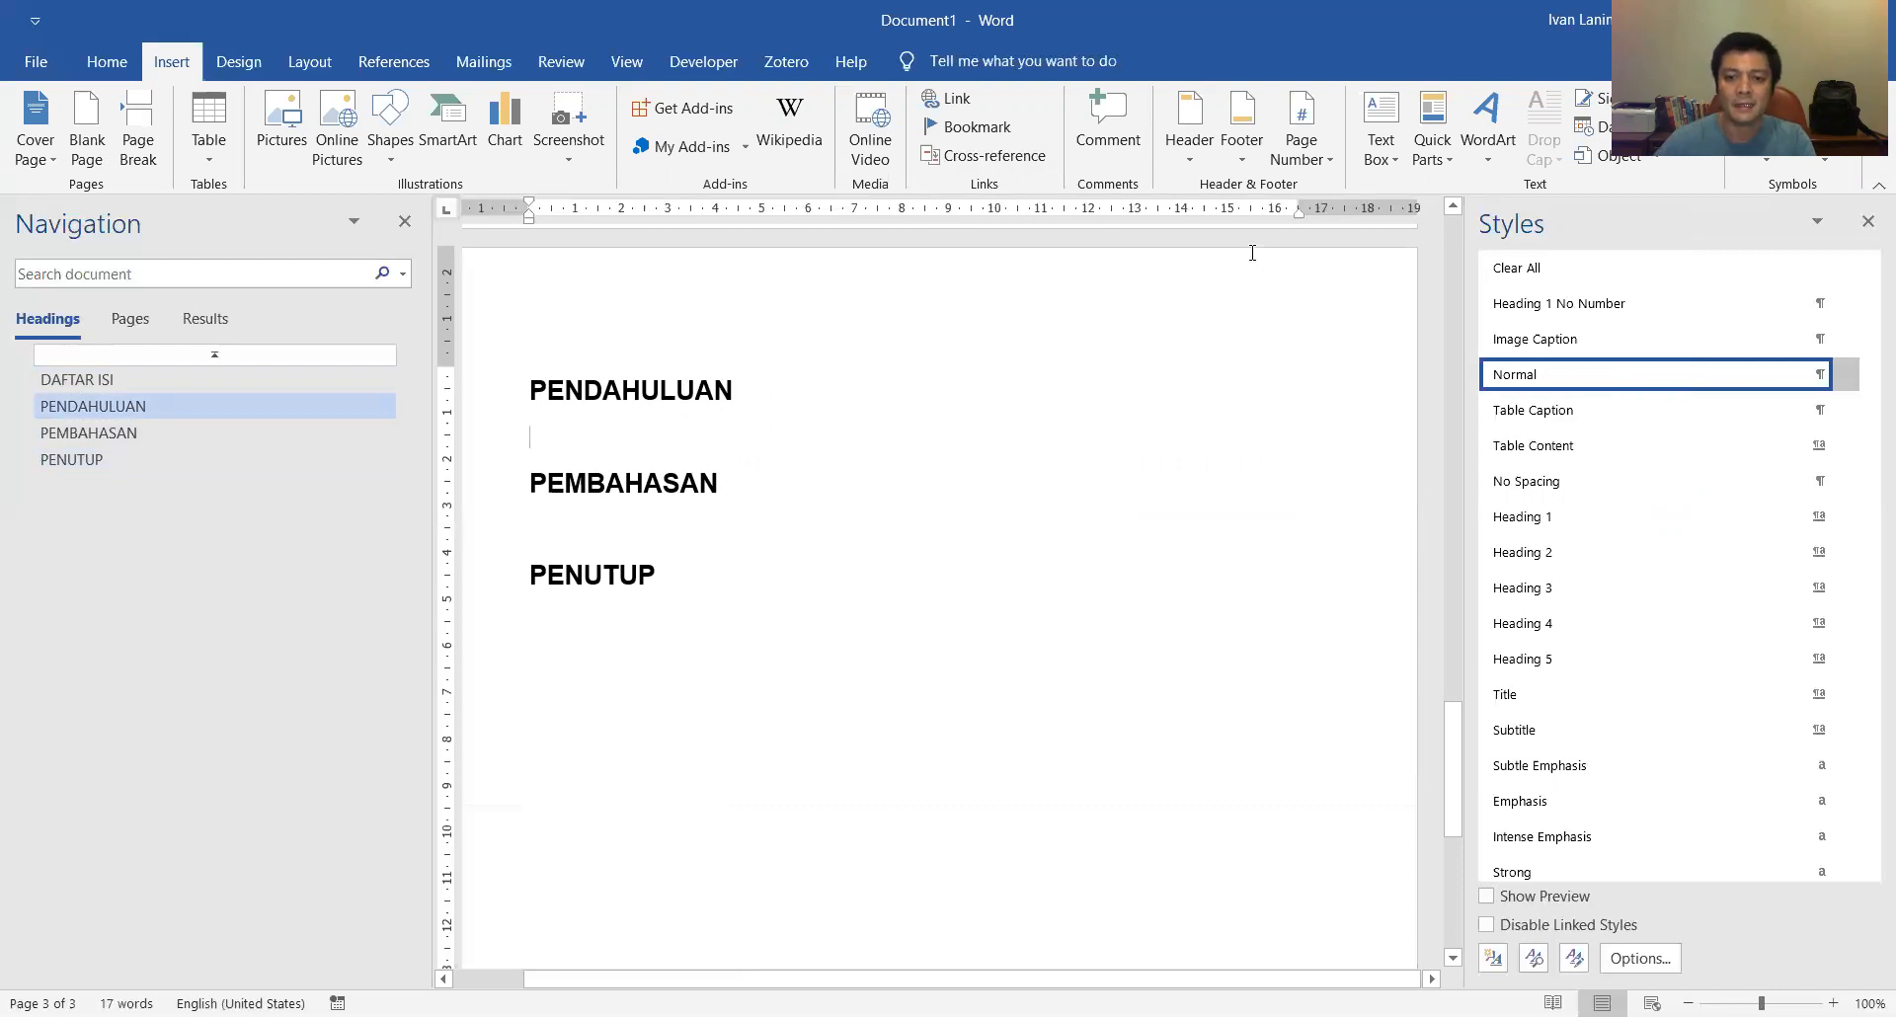
{"action": "left_click", "coordinate": [1326, 148]}
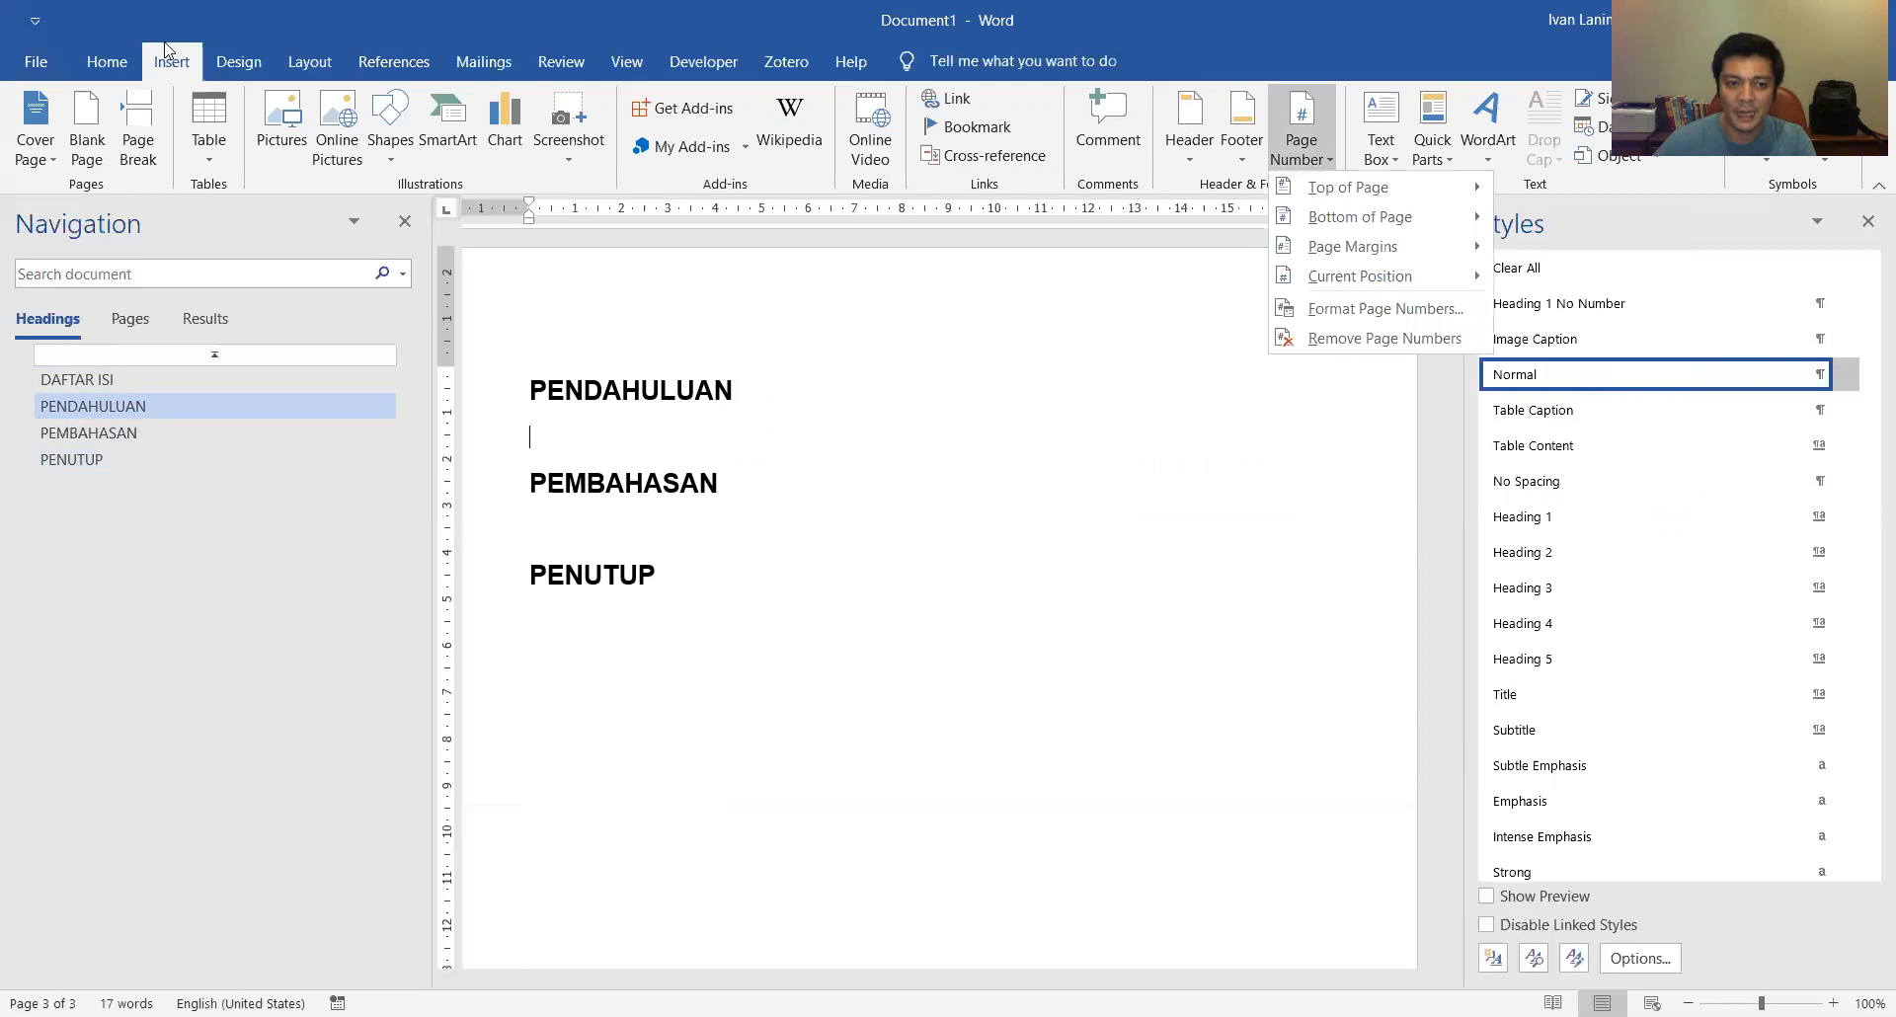
{"action": "left_click", "coordinate": [1384, 311]}
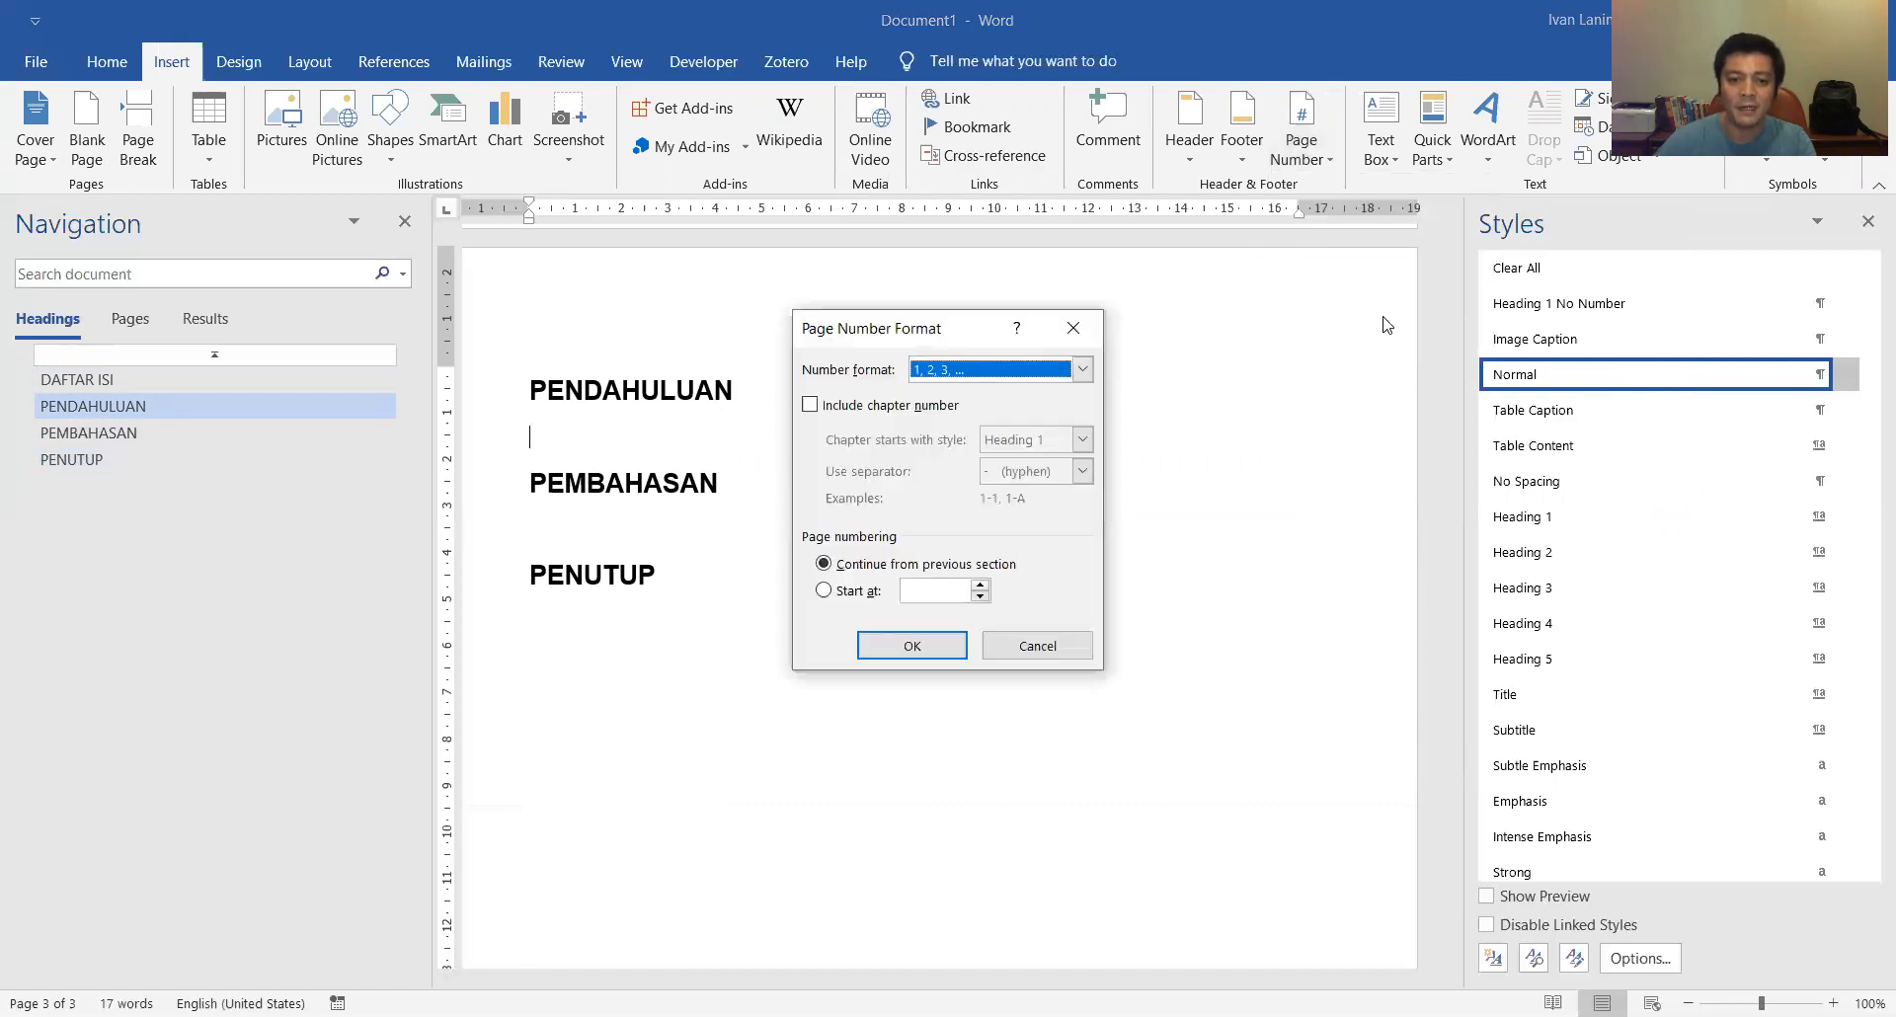
{"action": "left_click", "coordinate": [992, 371]}
{"action": "left_click", "coordinate": [865, 591]}
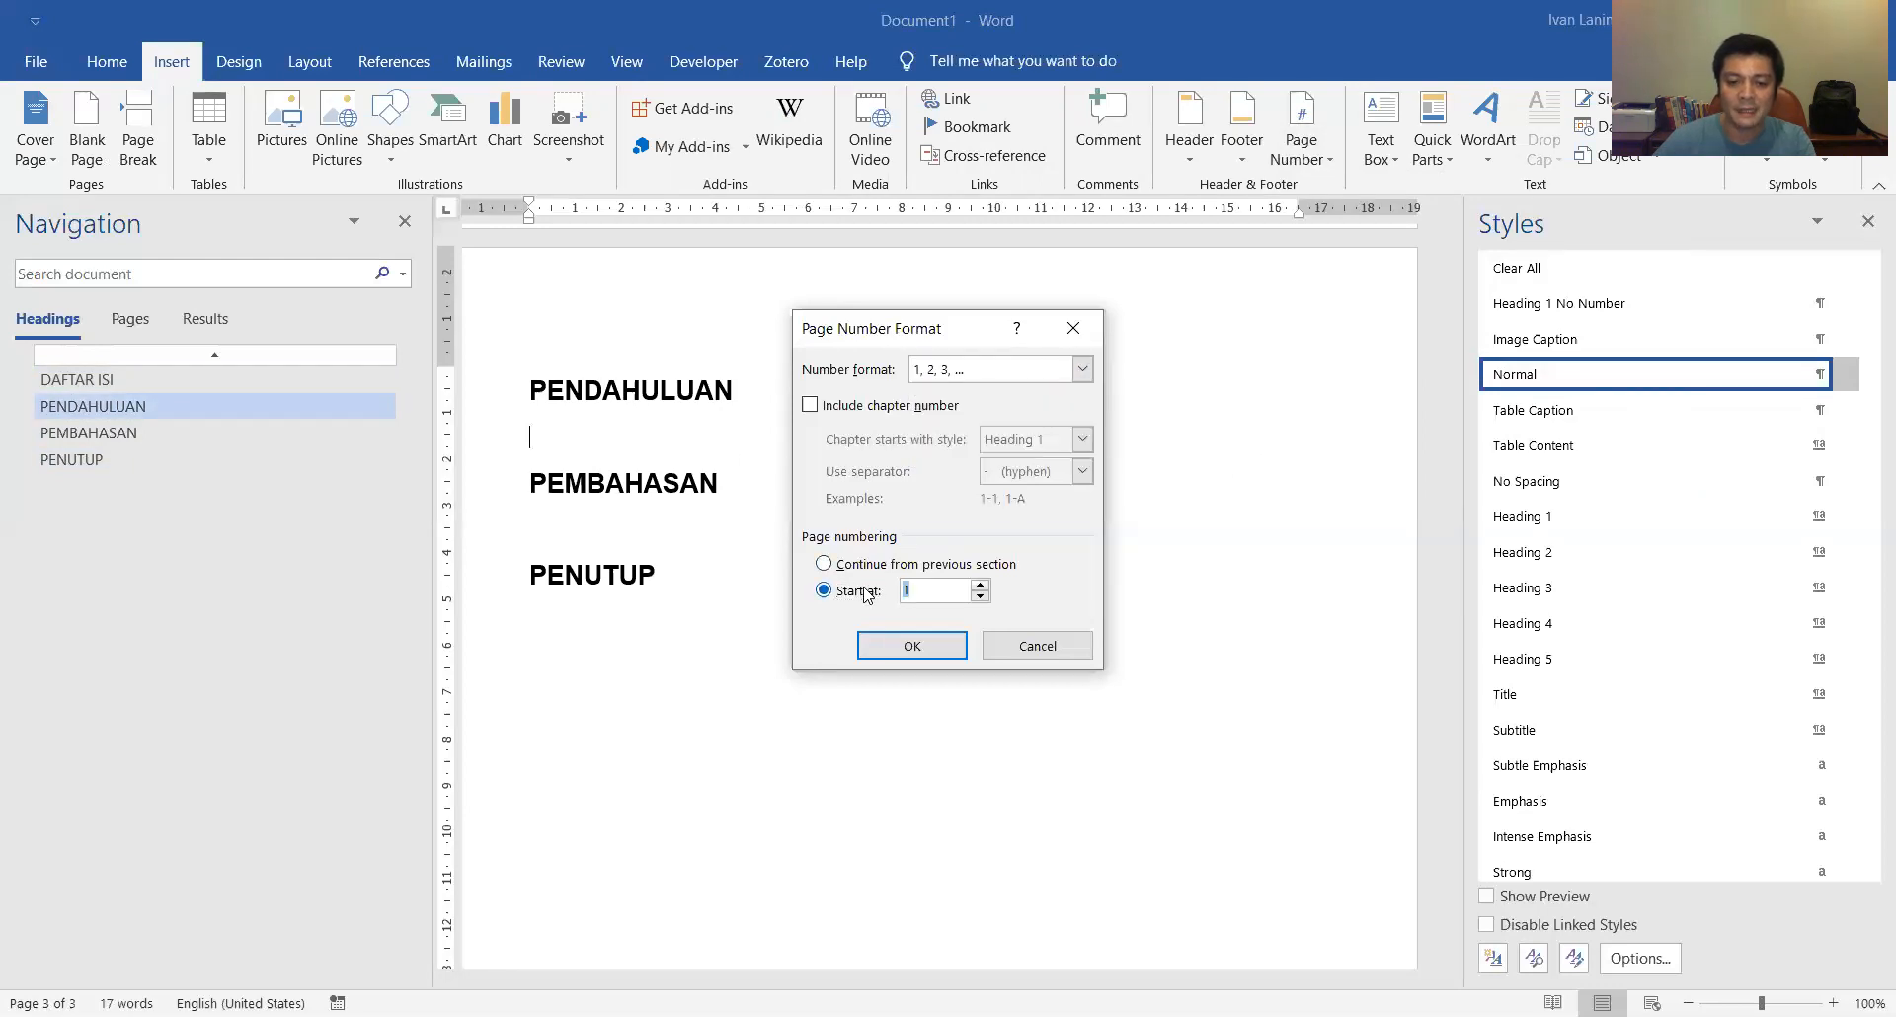
{"action": "left_click", "coordinate": [910, 648]}
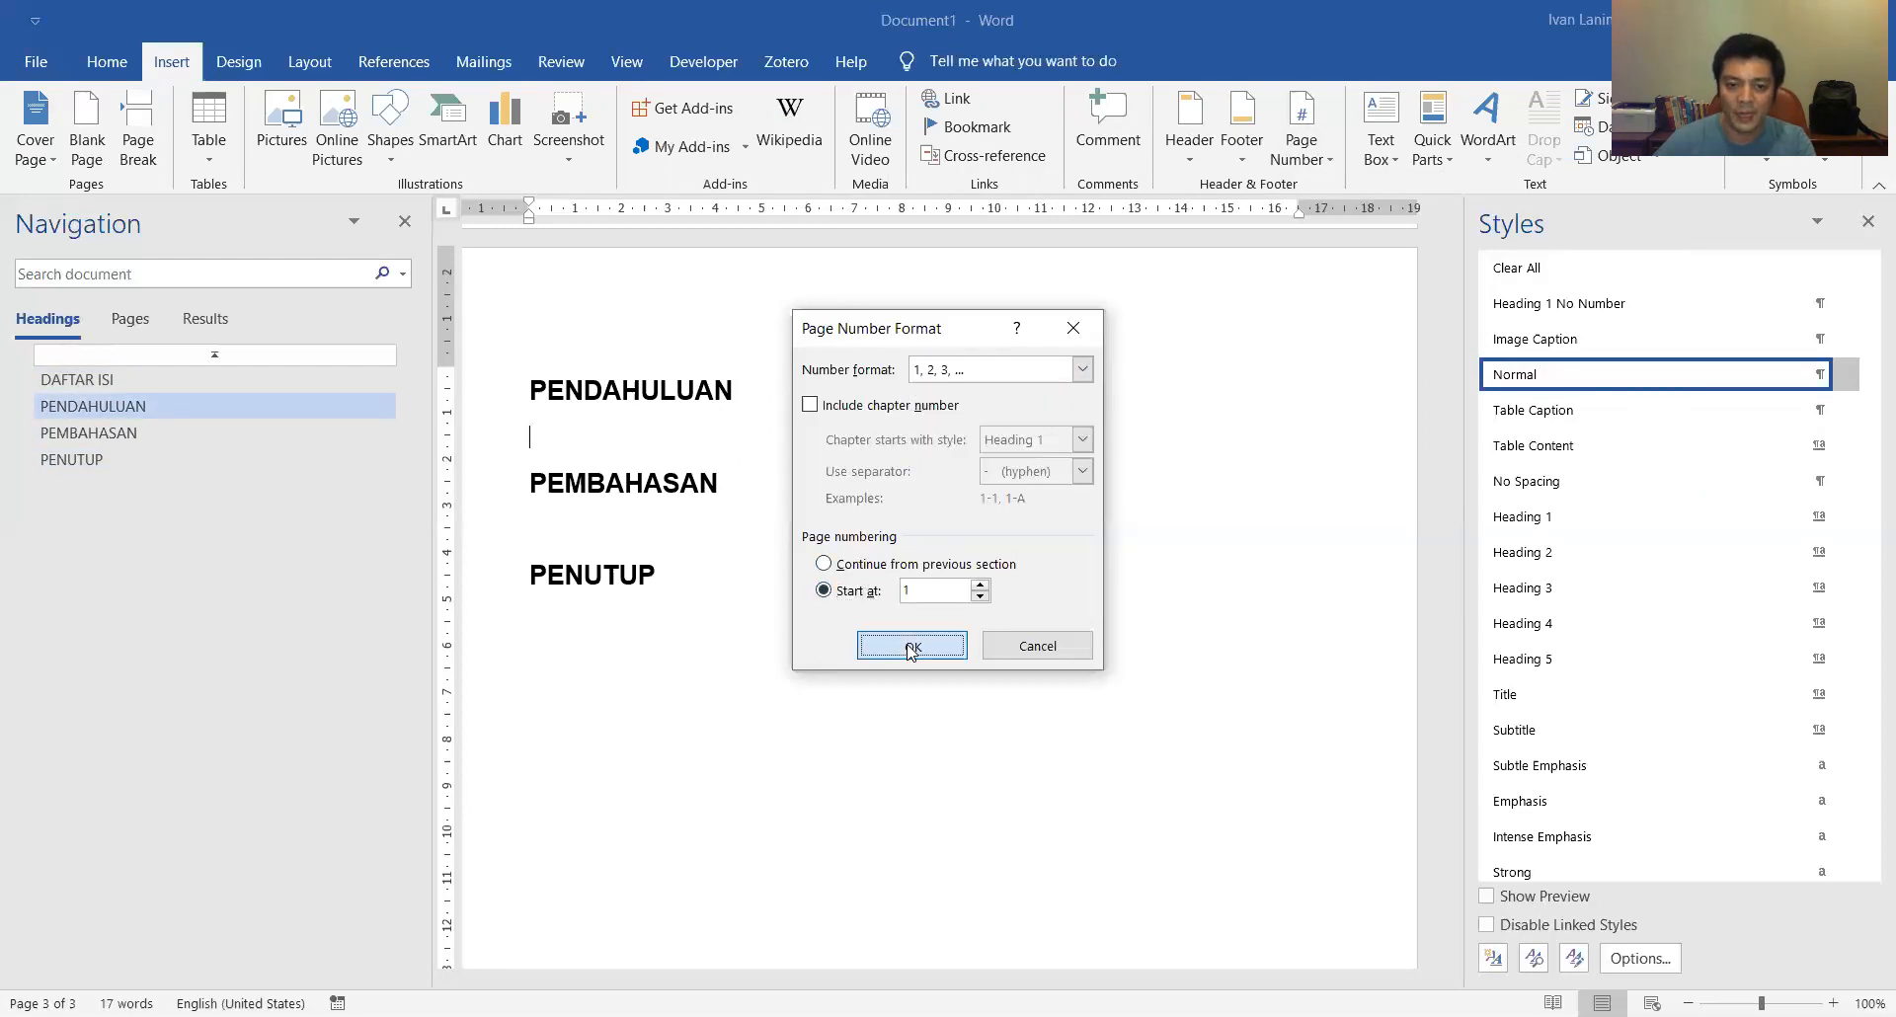
Step: Update the entire table of contents under "DAFTAR ISI" so it picks up the new page numbering
{"action": "scroll", "coordinate": [914, 620], "scroll_direction": "up", "scroll_amount": 12}
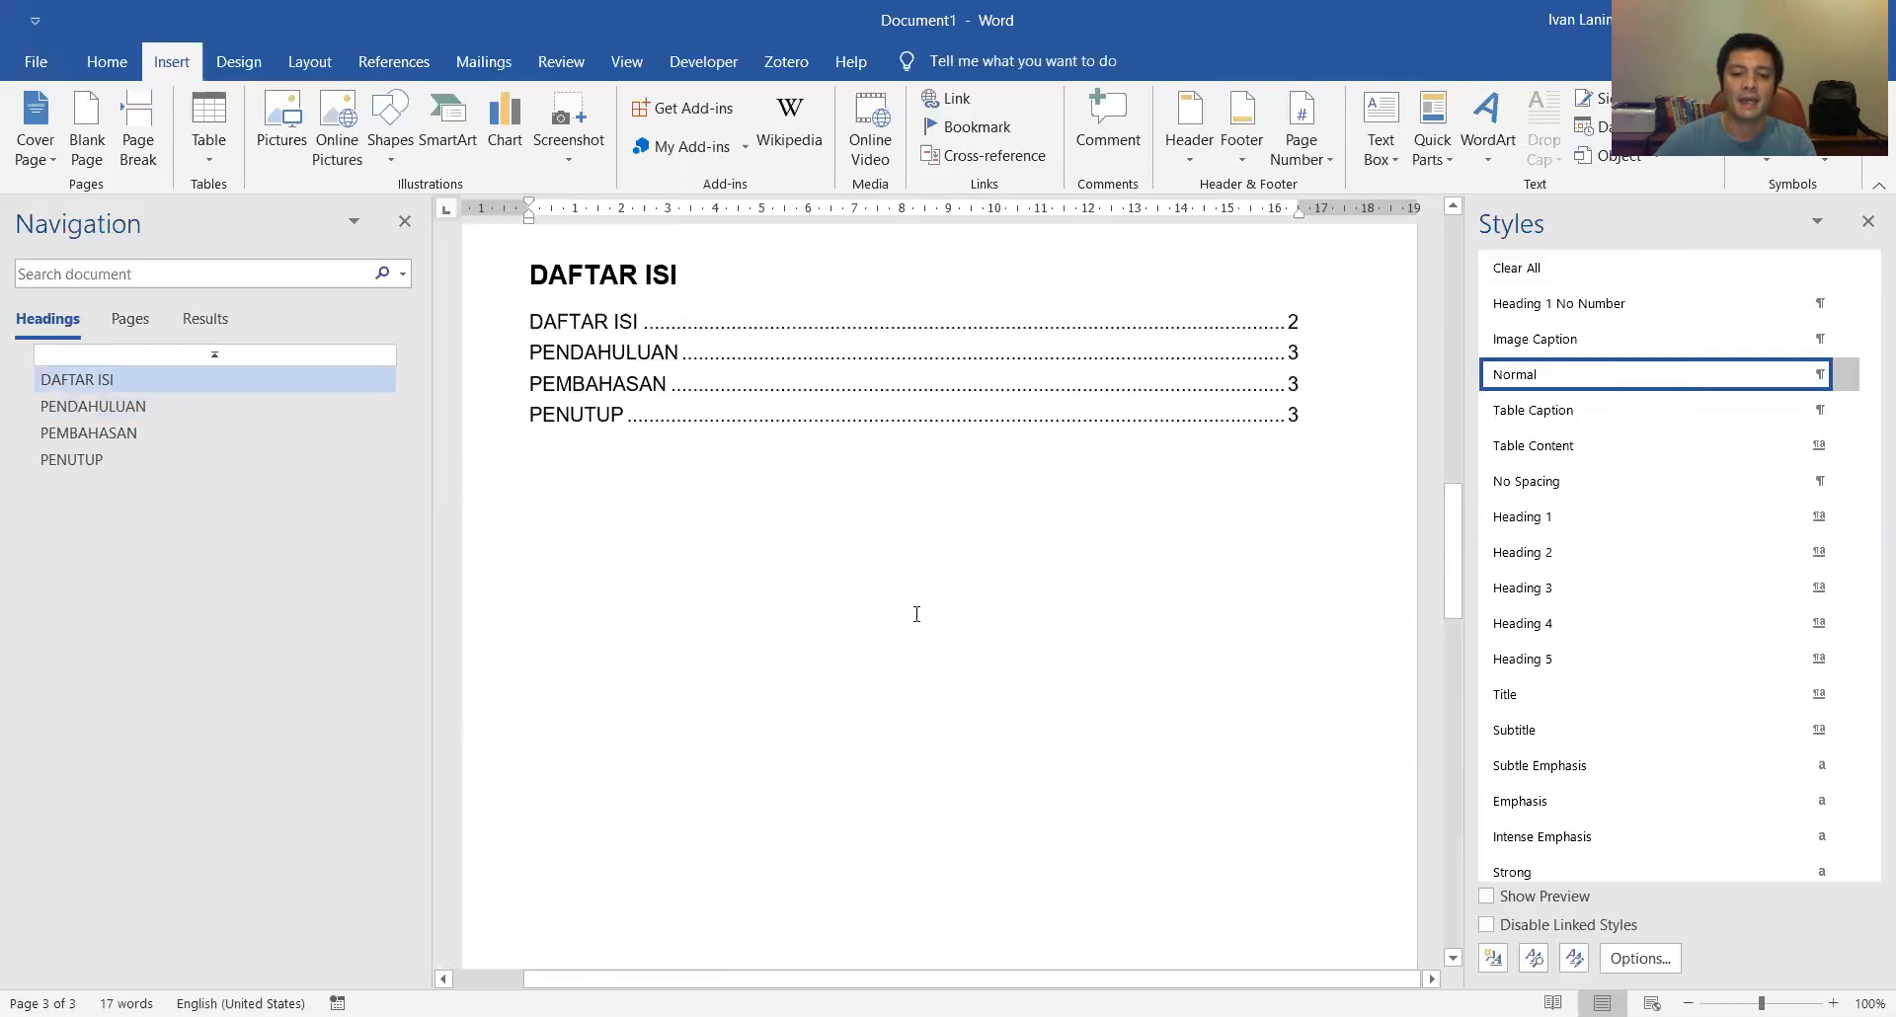
{"action": "scroll", "coordinate": [913, 597], "scroll_direction": "up", "scroll_amount": 3}
{"action": "left_click", "coordinate": [910, 584]}
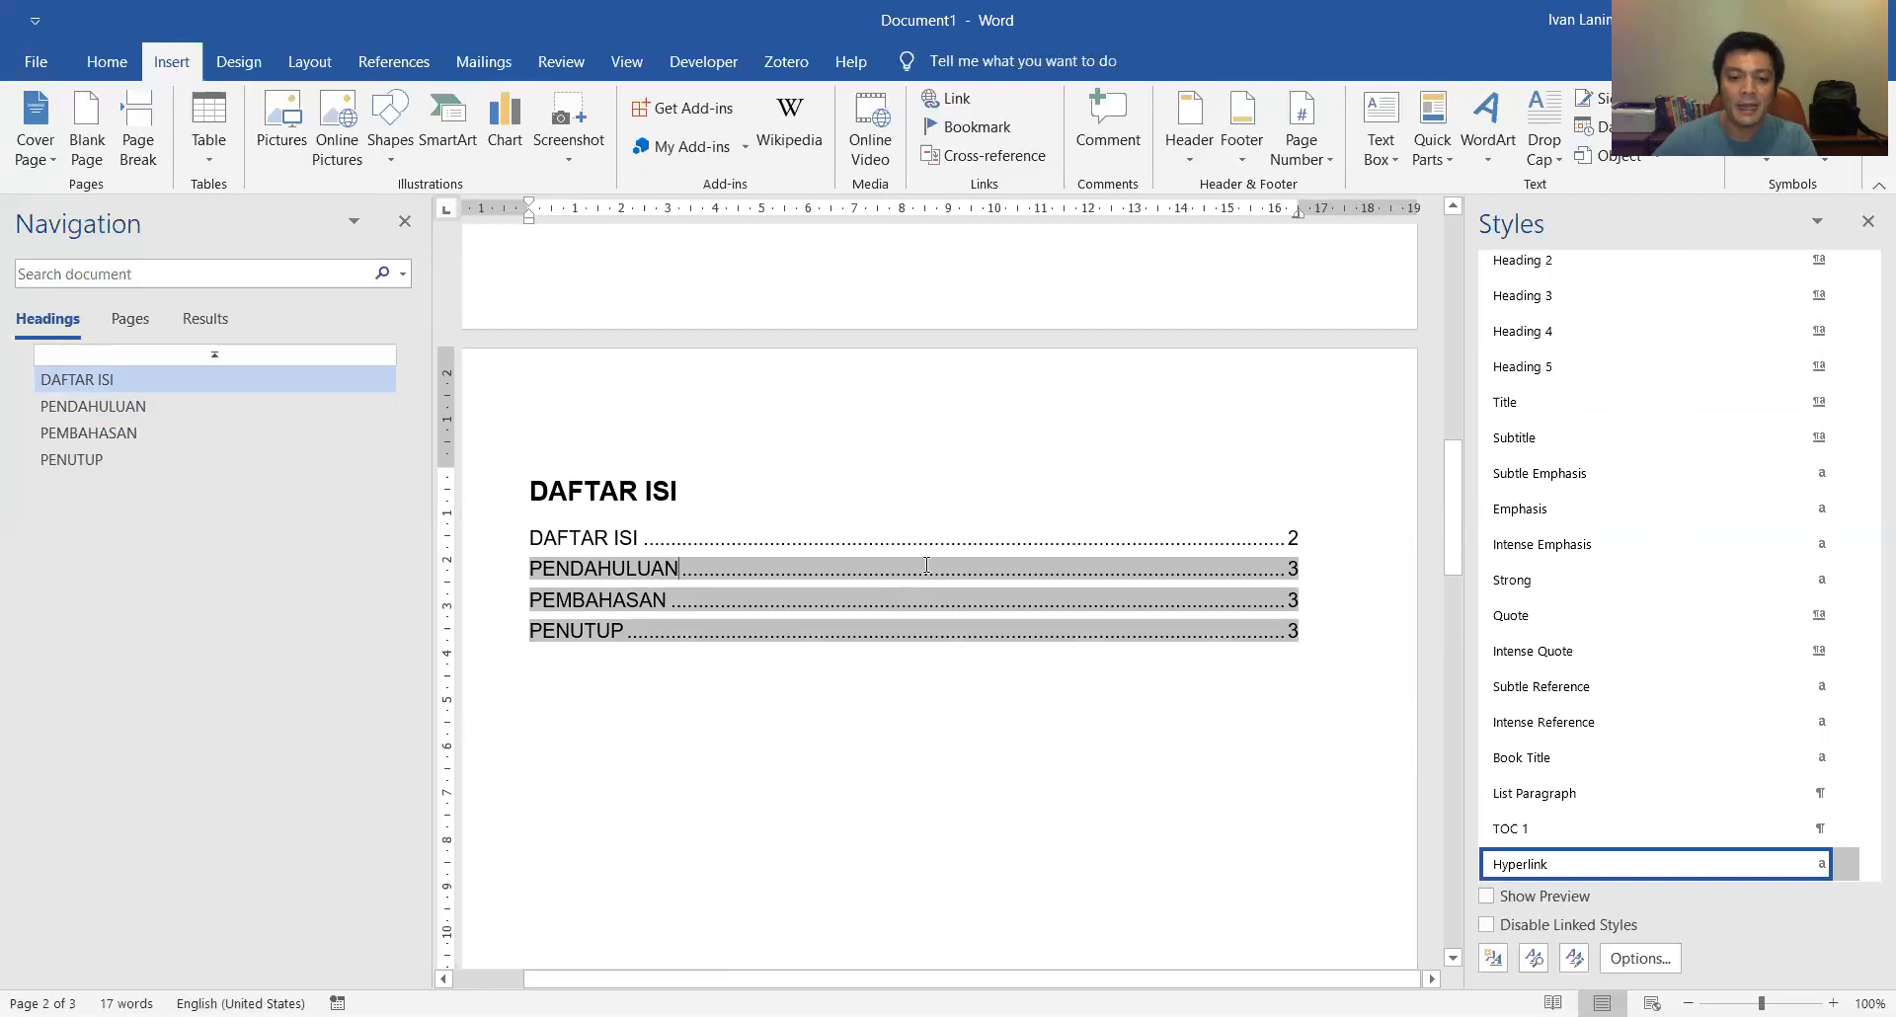
{"action": "right_click", "coordinate": [927, 565]}
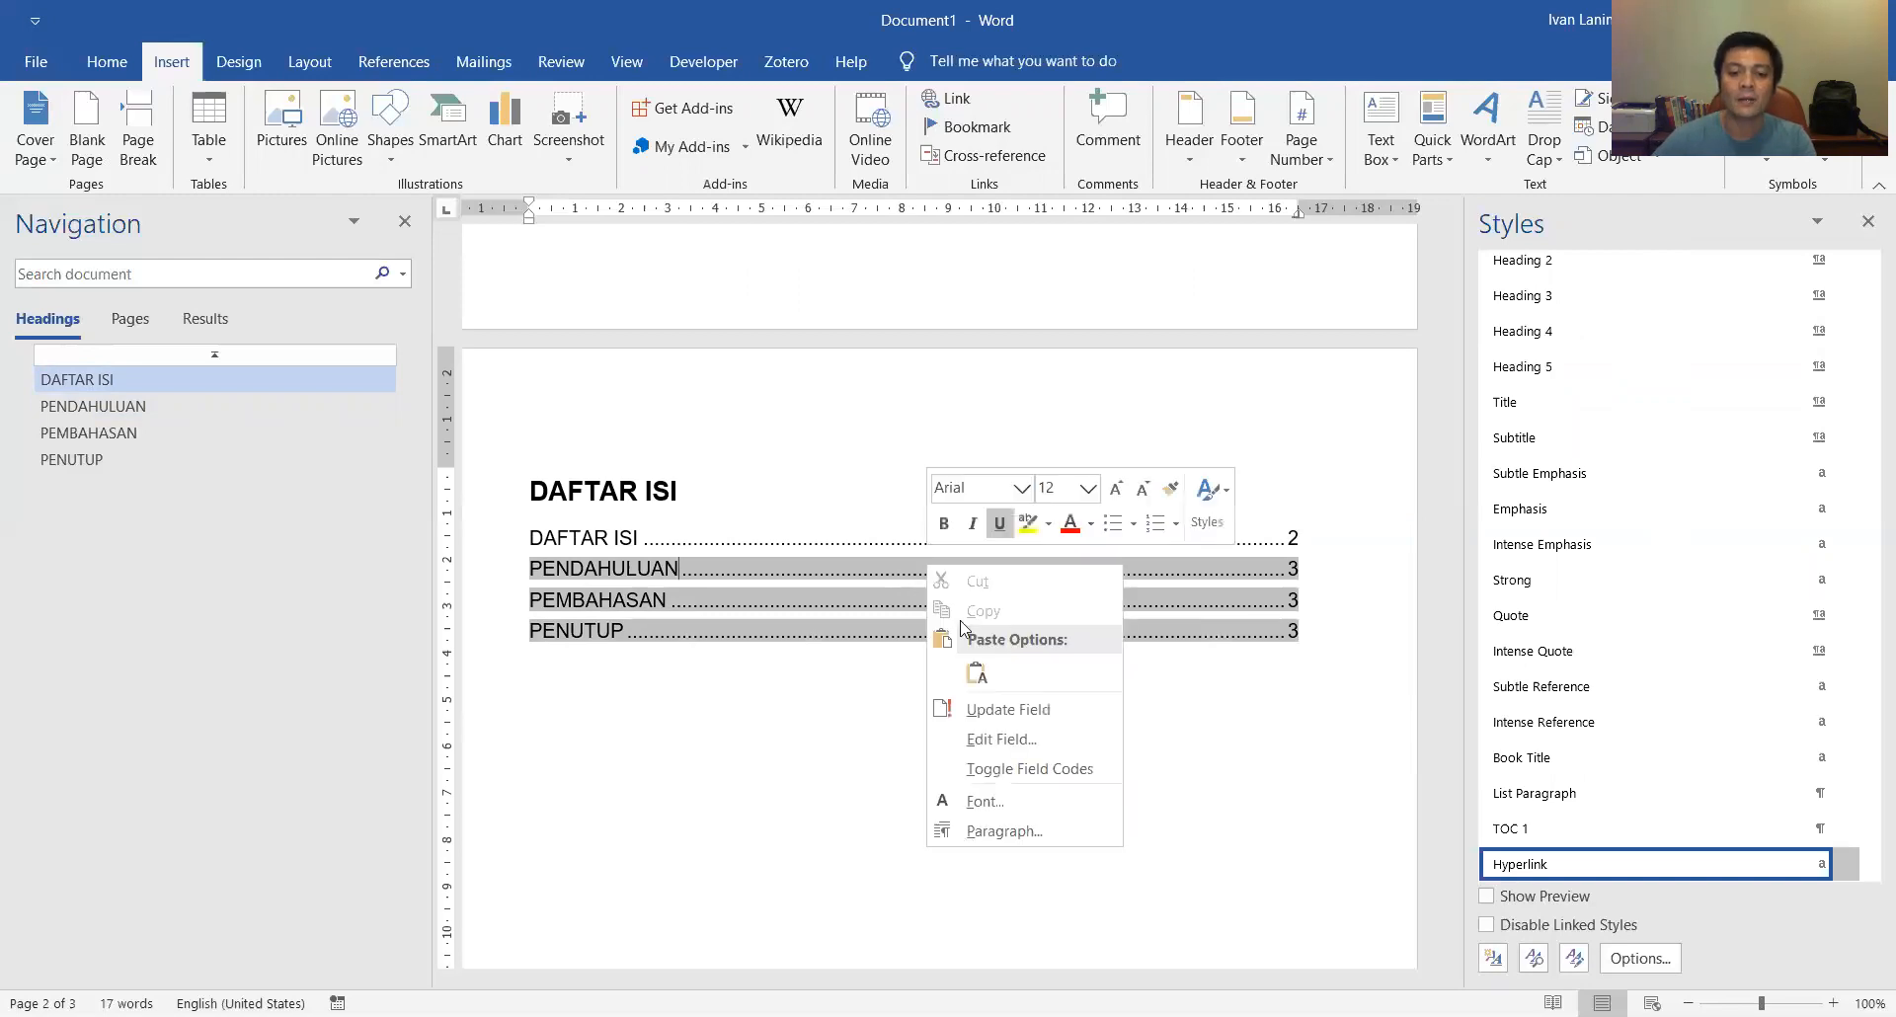
{"action": "left_click", "coordinate": [989, 710]}
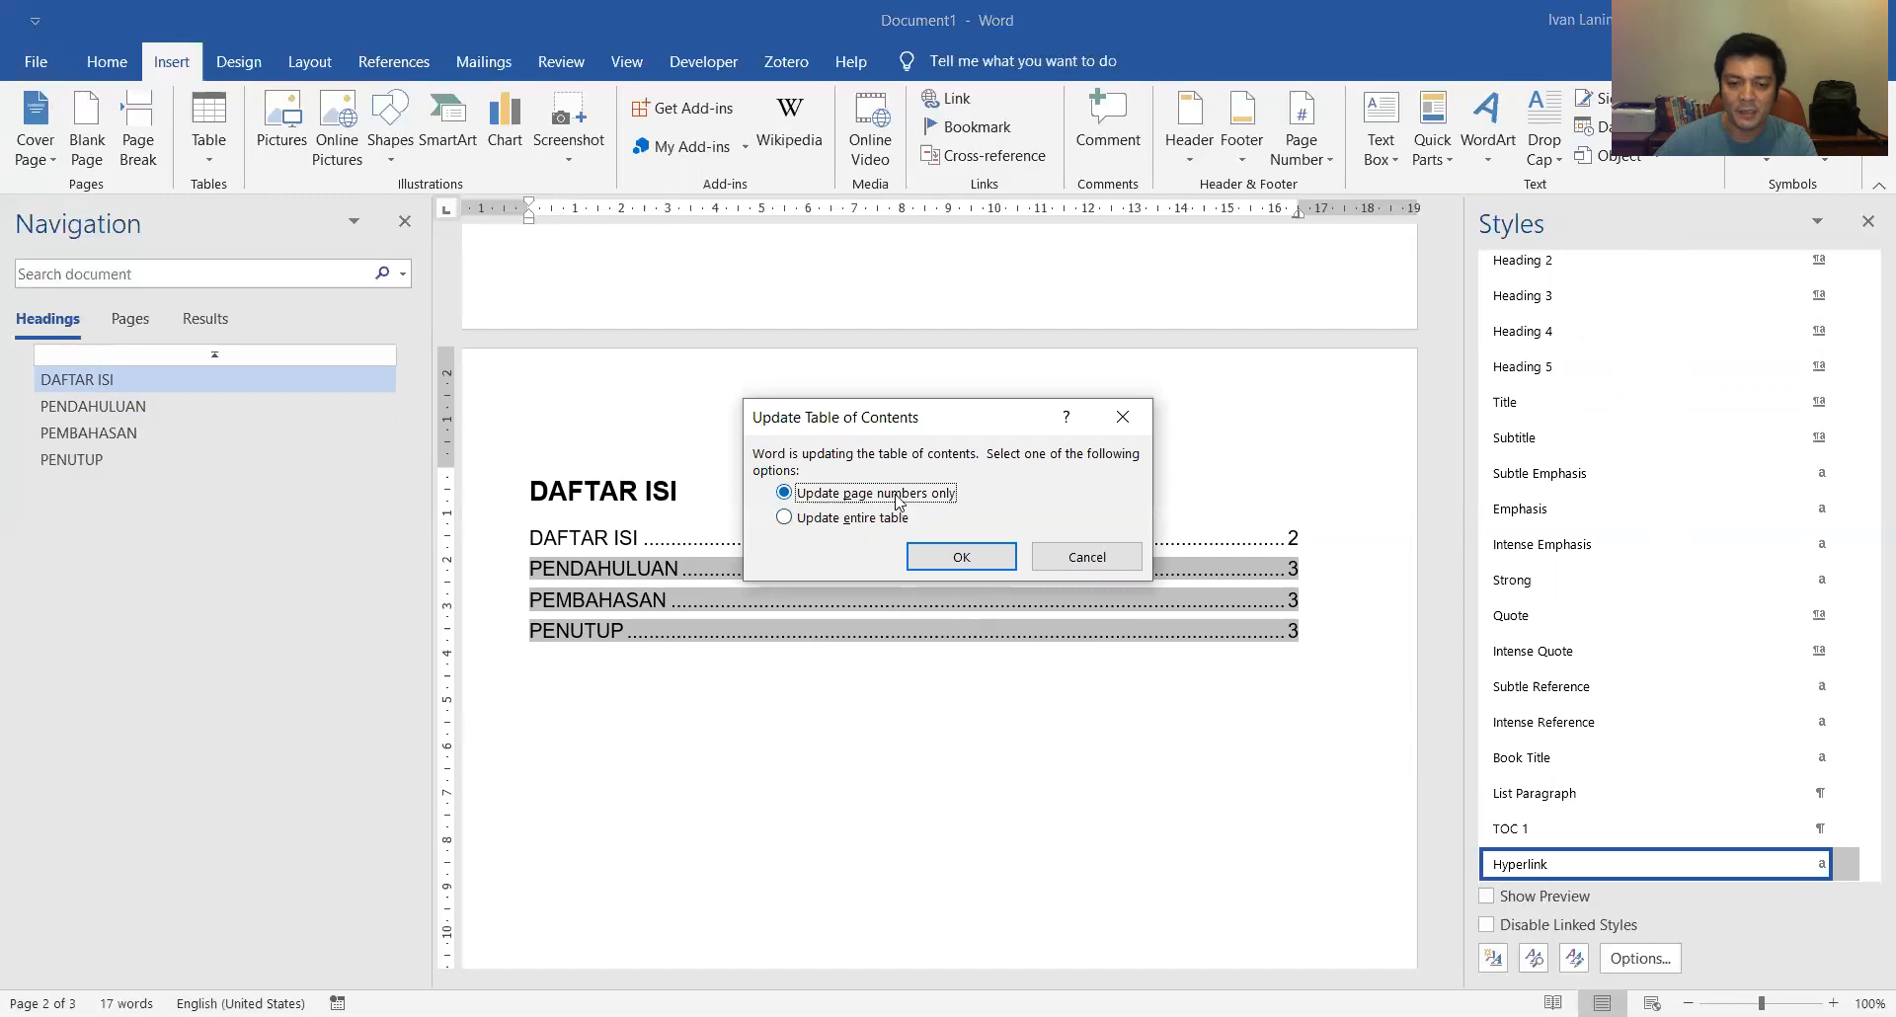
{"action": "left_click", "coordinate": [892, 520]}
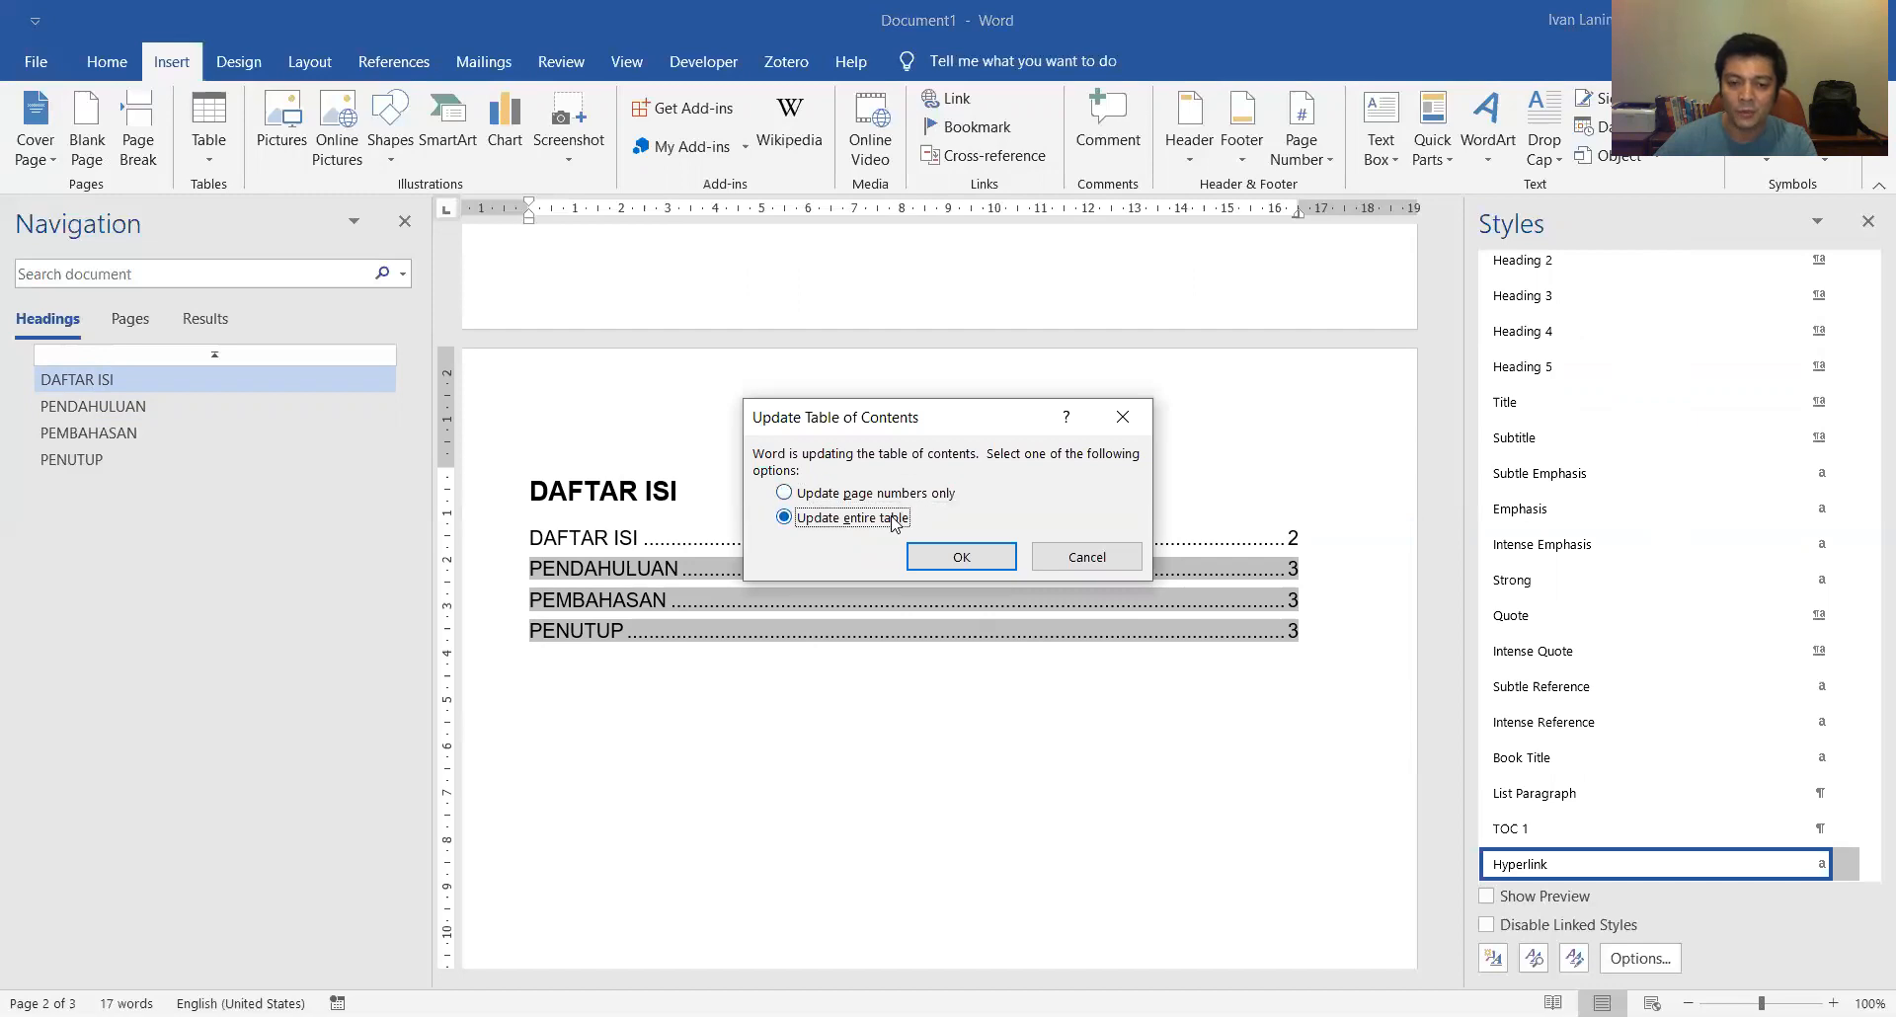
{"action": "left_click", "coordinate": [928, 560]}
{"action": "right_click", "coordinate": [988, 707]}
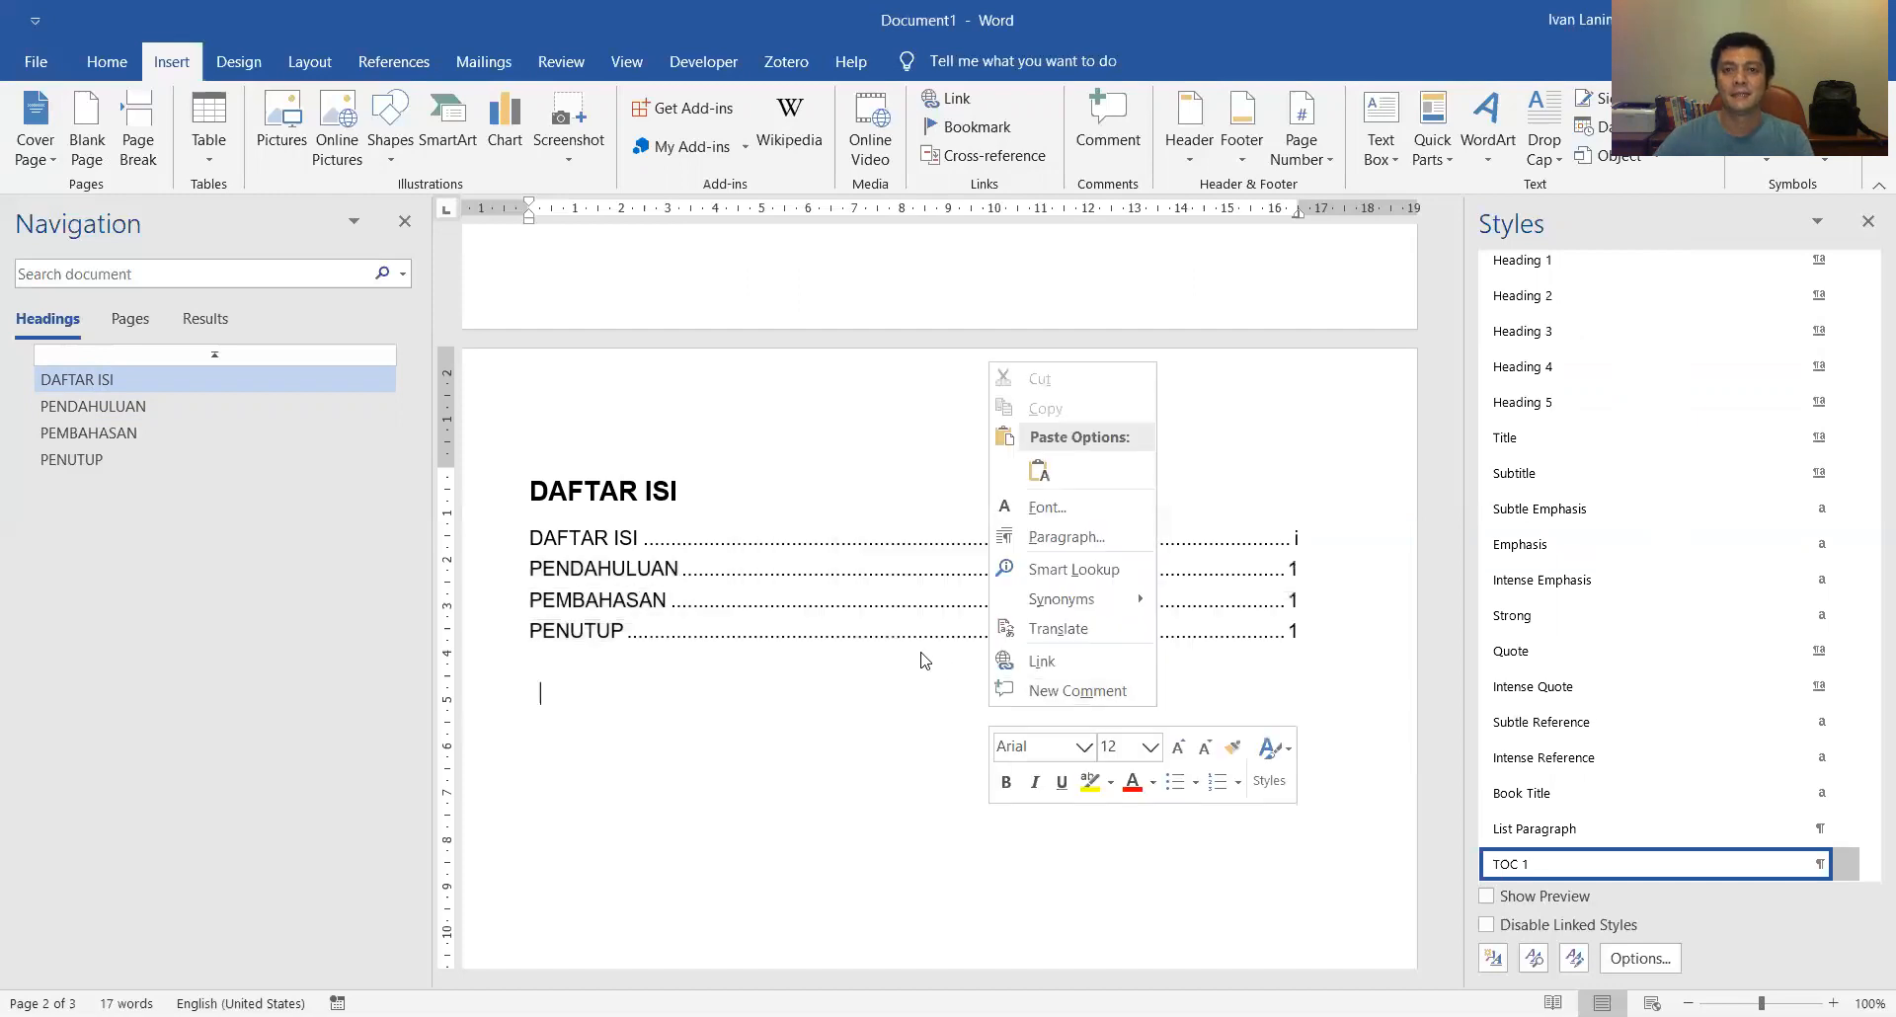
{"action": "left_click", "coordinate": [897, 669]}
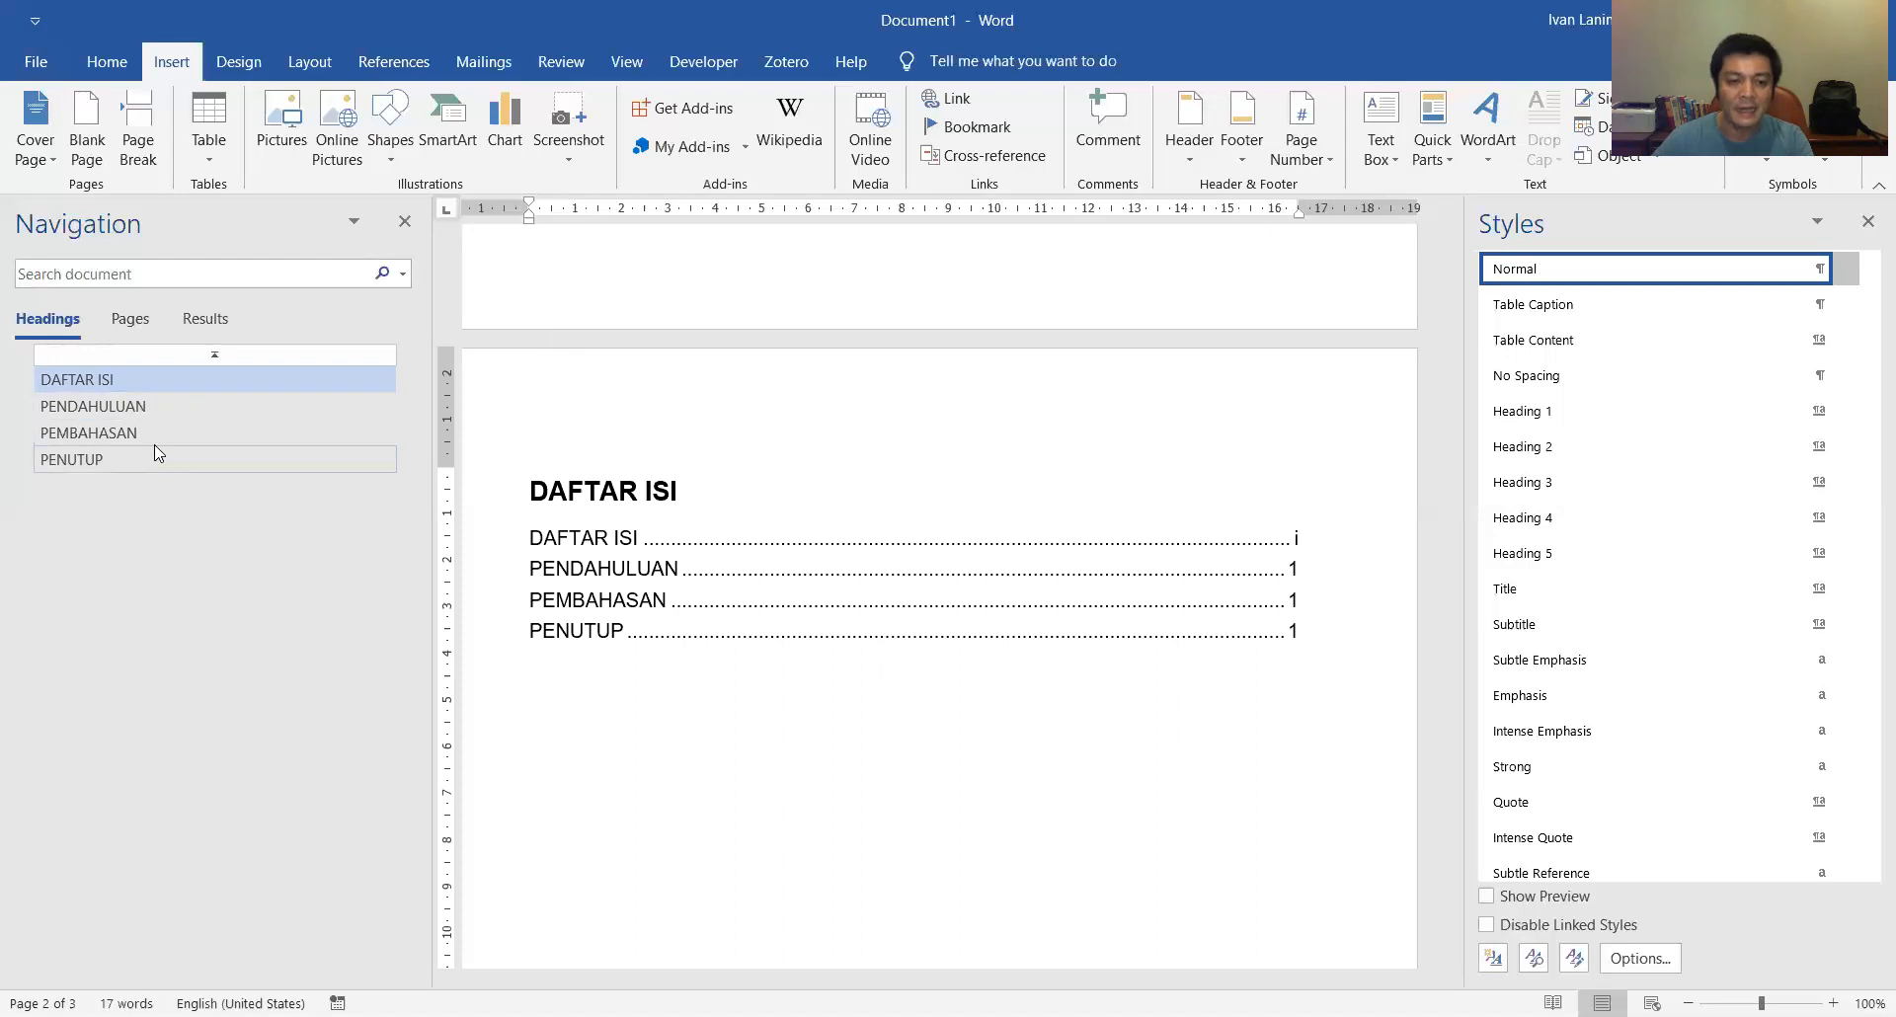
{"action": "scroll", "coordinate": [970, 587], "scroll_direction": "down", "scroll_amount": 10}
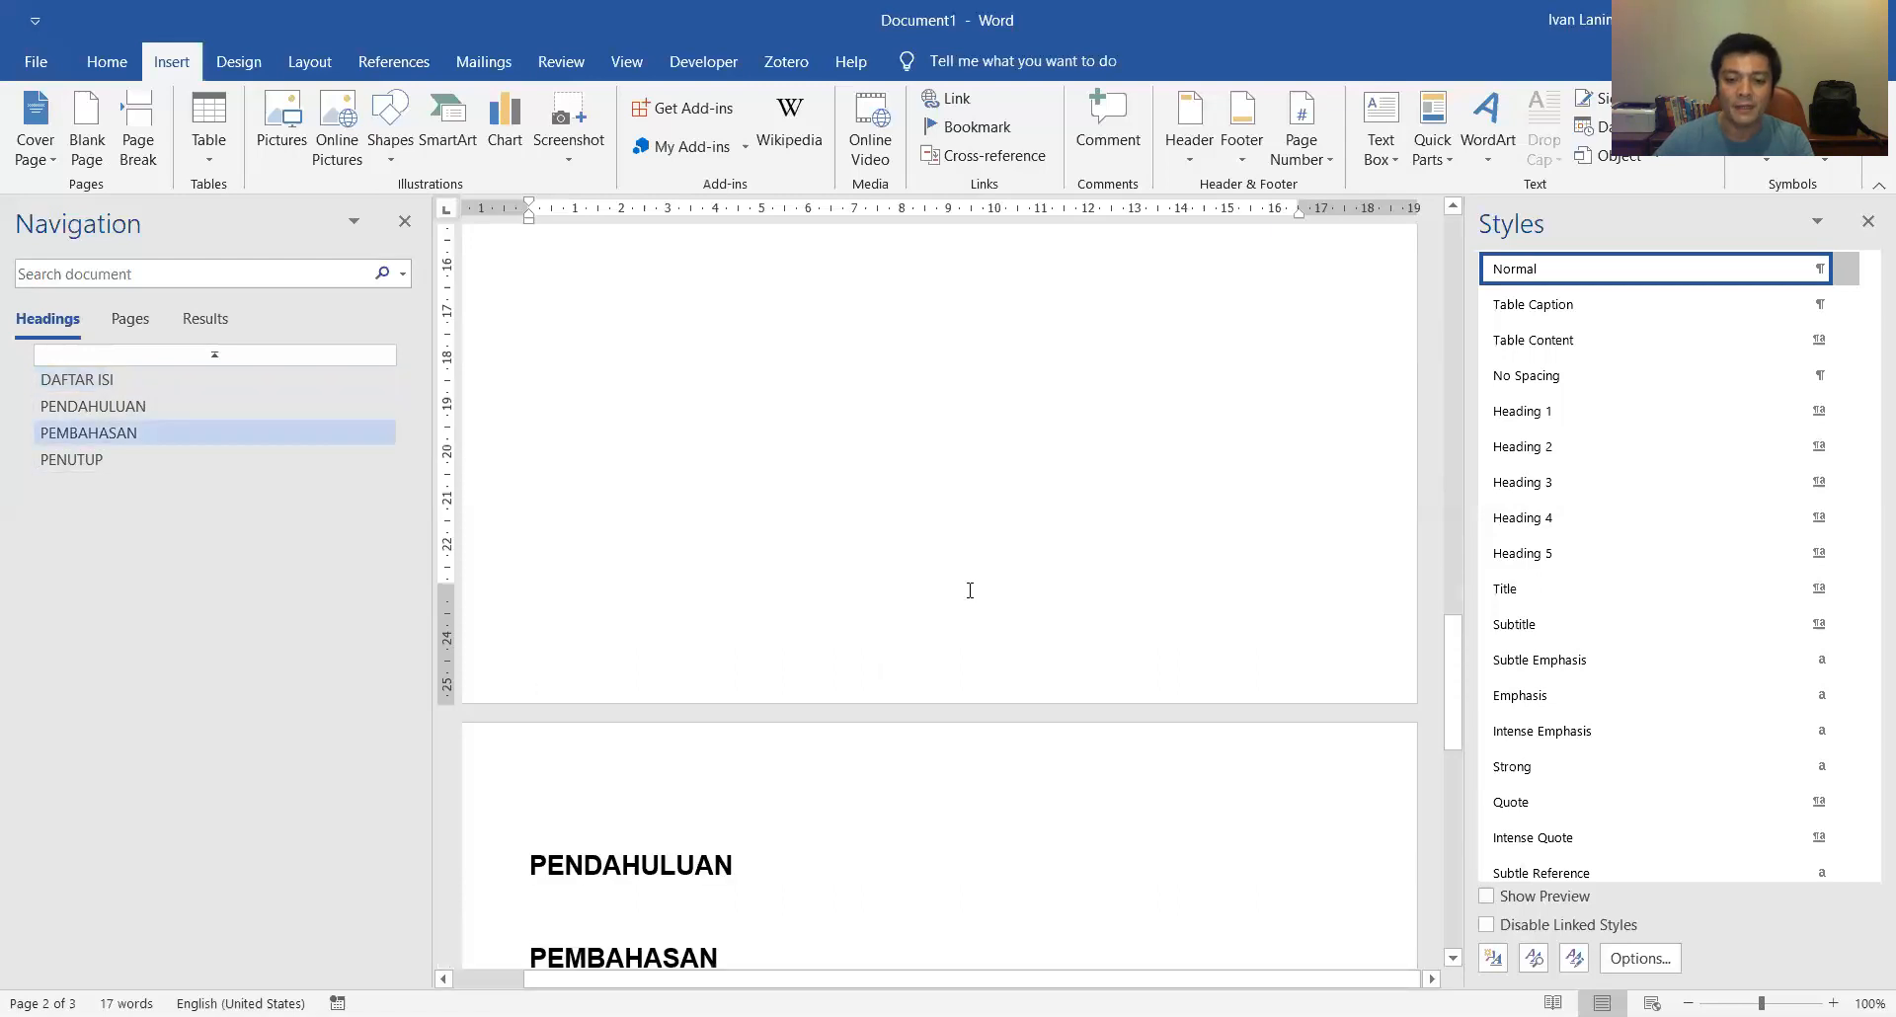